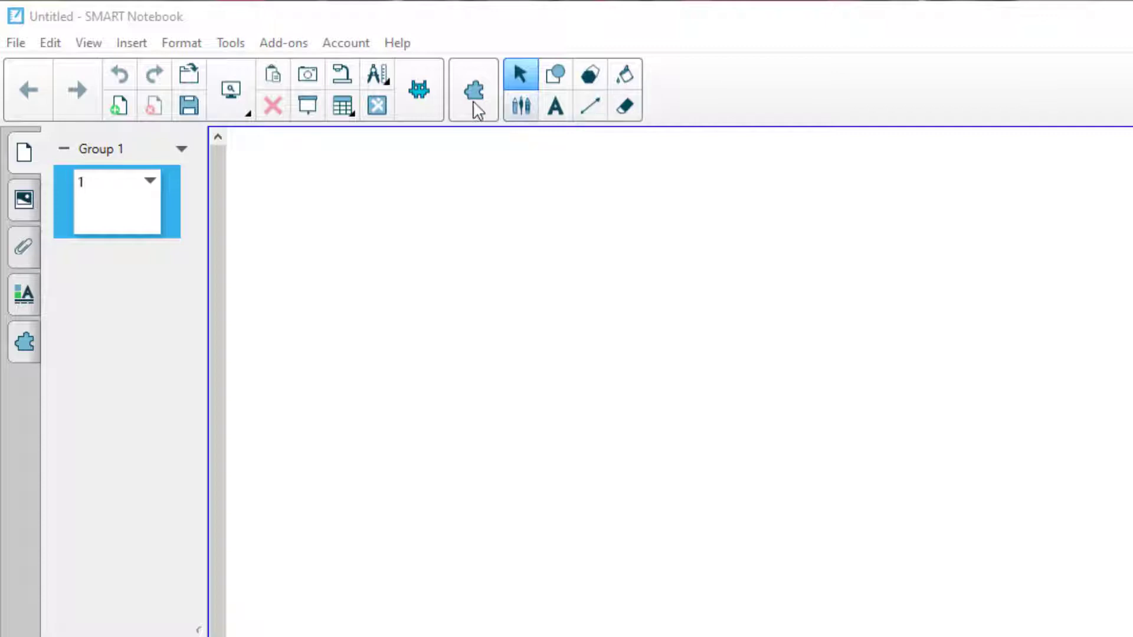
Review the pen's type, line colour, thickness and transparency options, then choose black ink.
{"action": "left_click", "coordinate": [521, 107]}
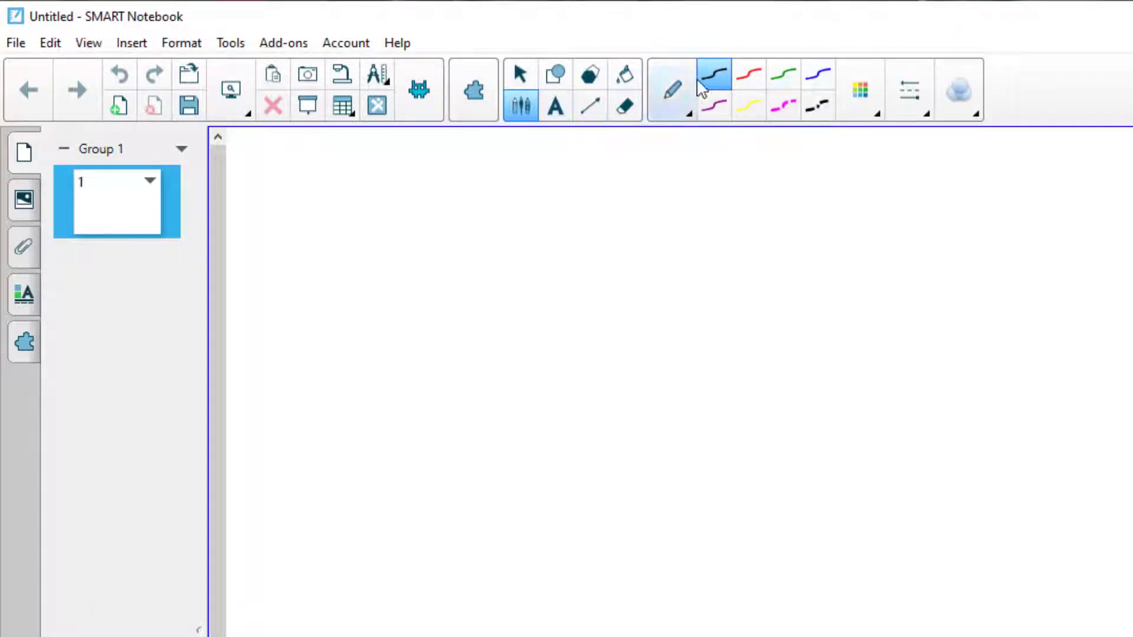
{"action": "left_click", "coordinate": [666, 99]}
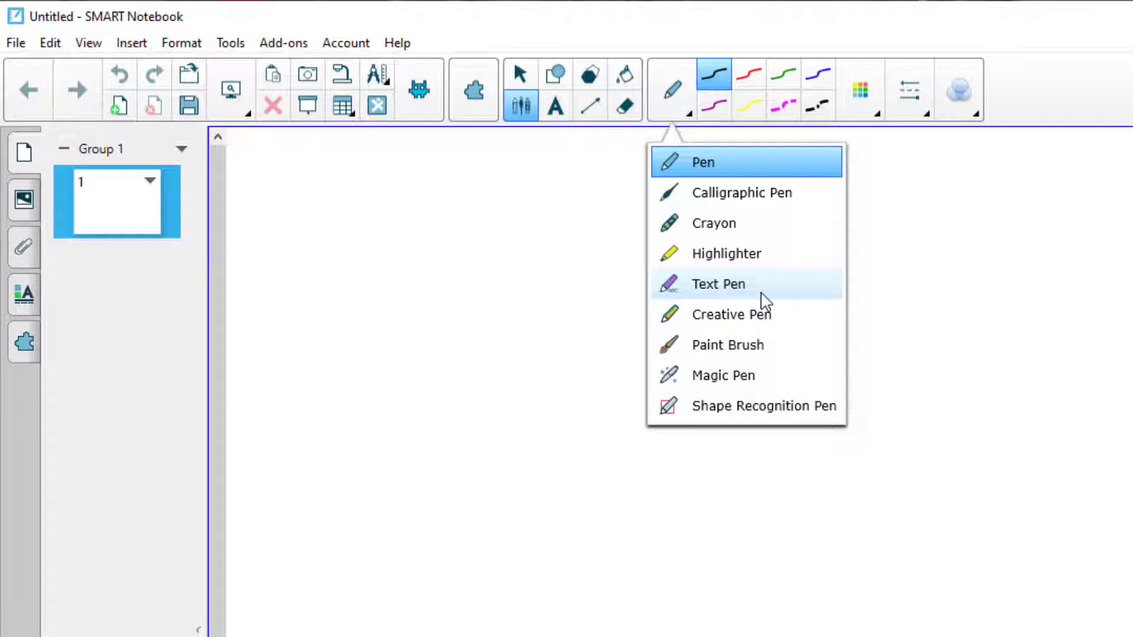
{"action": "left_click", "coordinate": [714, 74]}
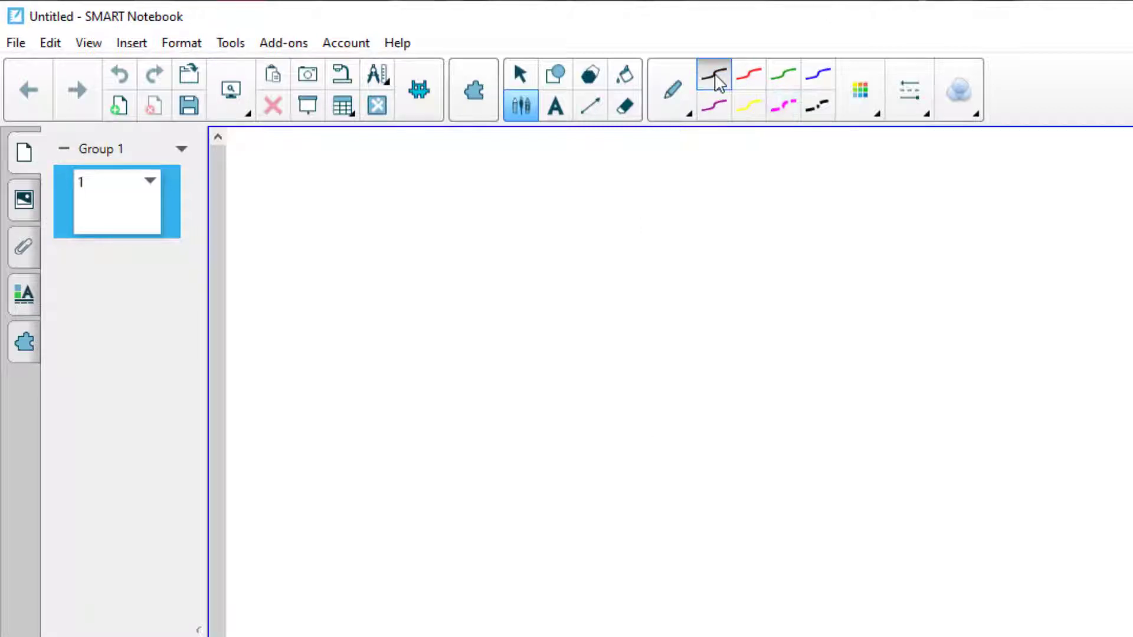
{"action": "left_click", "coordinate": [859, 95]}
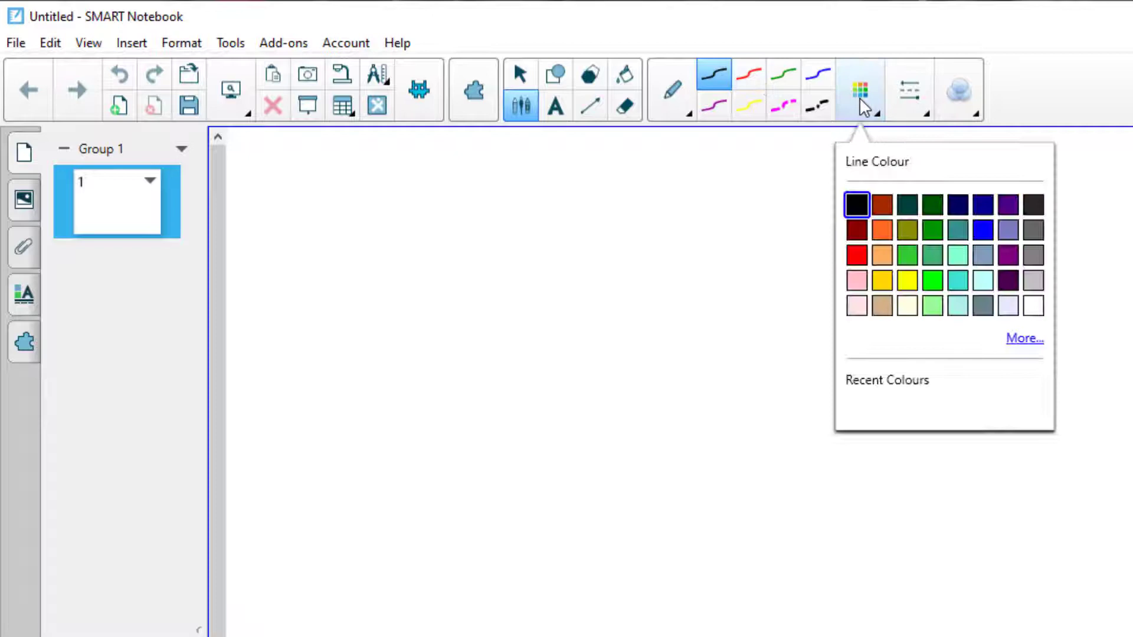
{"action": "left_click", "coordinate": [830, 82]}
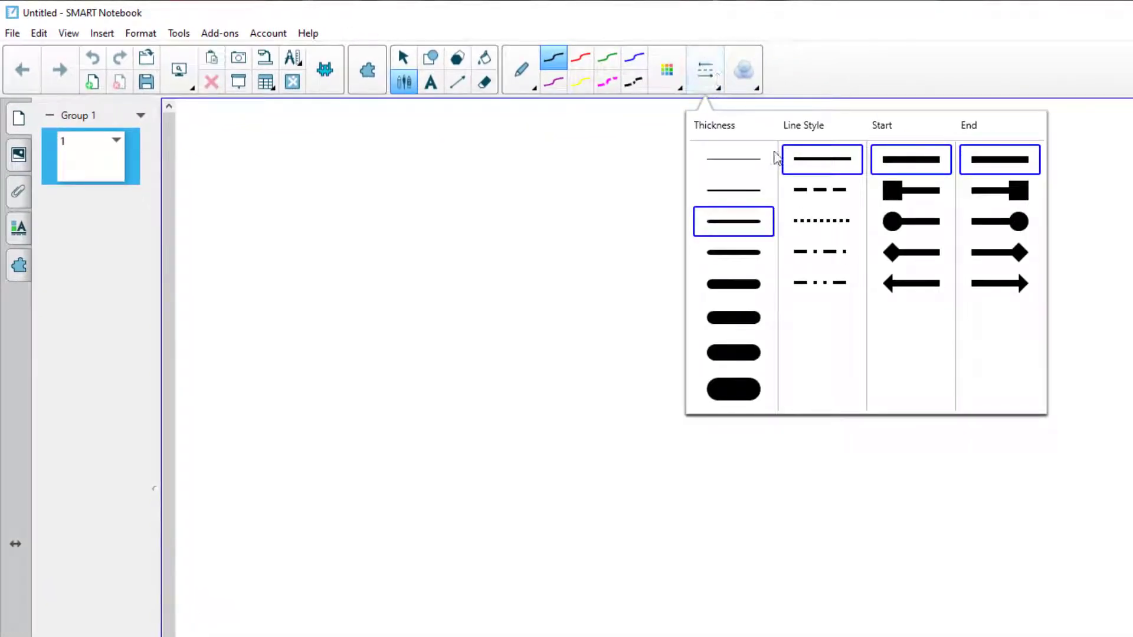
{"action": "left_click", "coordinate": [734, 70]}
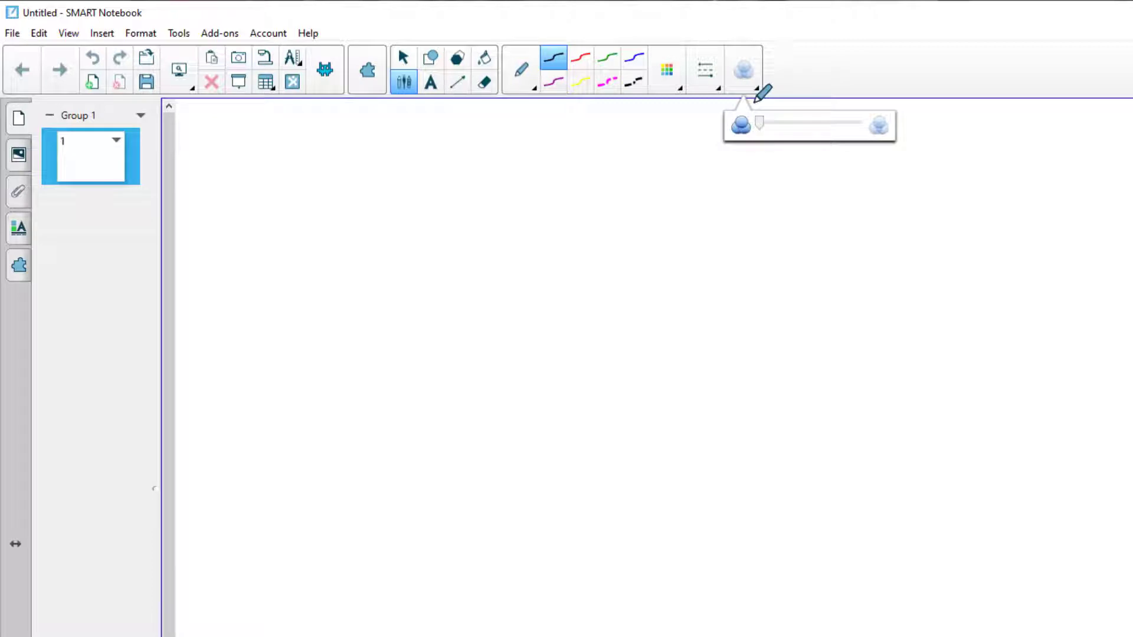
{"action": "left_click", "coordinate": [554, 58]}
Finish handwriting hello, then move it left, rotate it and shrink it slightly.
{"action": "mouse_move", "coordinate": [540, 137]}
{"action": "left_mouse_down"}
{"action": "mouse_move", "coordinate": [551, 210]}
{"action": "mouse_move", "coordinate": [581, 211]}
{"action": "mouse_move", "coordinate": [652, 128]}
{"action": "mouse_move", "coordinate": [667, 211]}
{"action": "mouse_move", "coordinate": [679, 178]}
{"action": "left_mouse_up"}
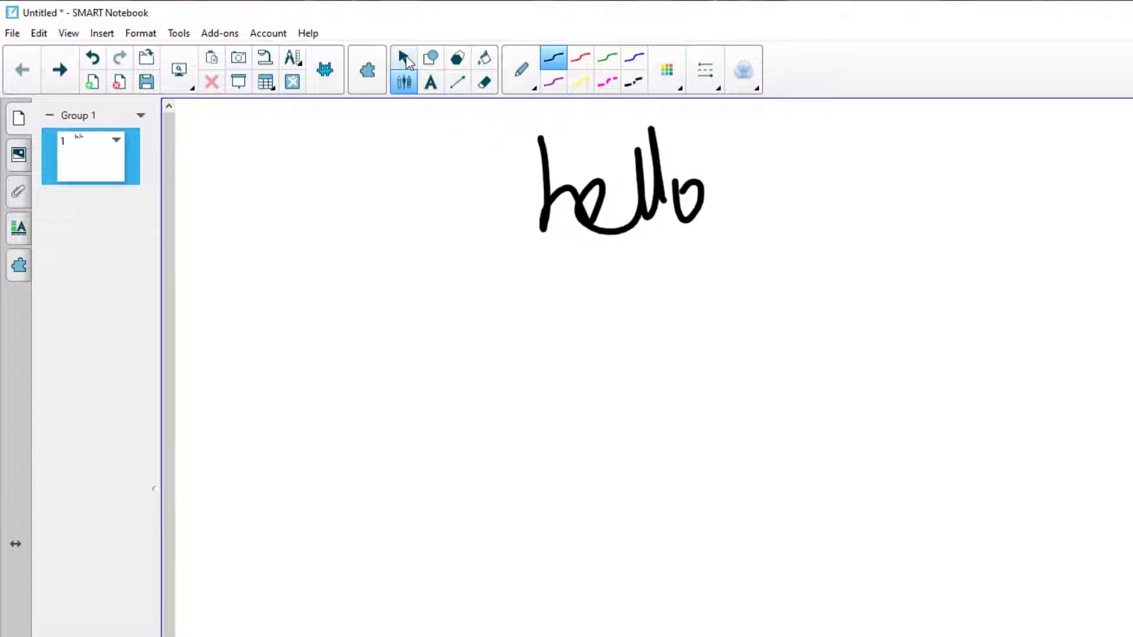
{"action": "left_click", "coordinate": [403, 59]}
{"action": "mouse_move", "coordinate": [595, 192]}
{"action": "left_mouse_down"}
{"action": "mouse_move", "coordinate": [499, 224]}
{"action": "mouse_move", "coordinate": [378, 490]}
{"action": "mouse_move", "coordinate": [827, 402]}
{"action": "mouse_move", "coordinate": [322, 242]}
{"action": "mouse_move", "coordinate": [319, 311]}
{"action": "mouse_move", "coordinate": [366, 235]}
{"action": "mouse_move", "coordinate": [334, 230]}
{"action": "left_mouse_up"}
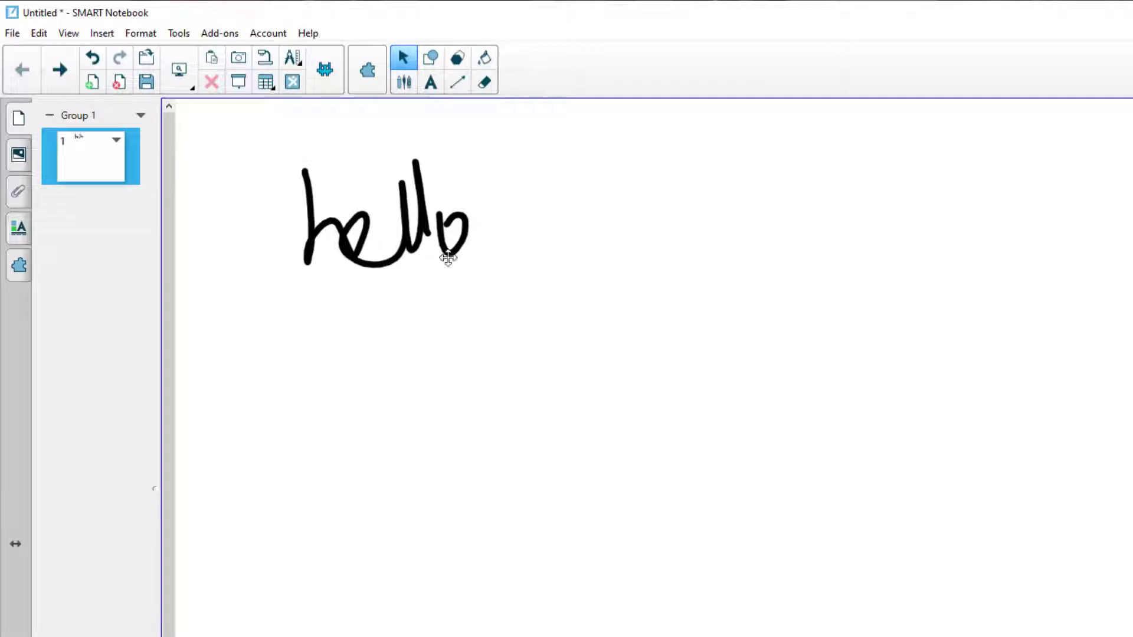
{"action": "left_click", "coordinate": [418, 218]}
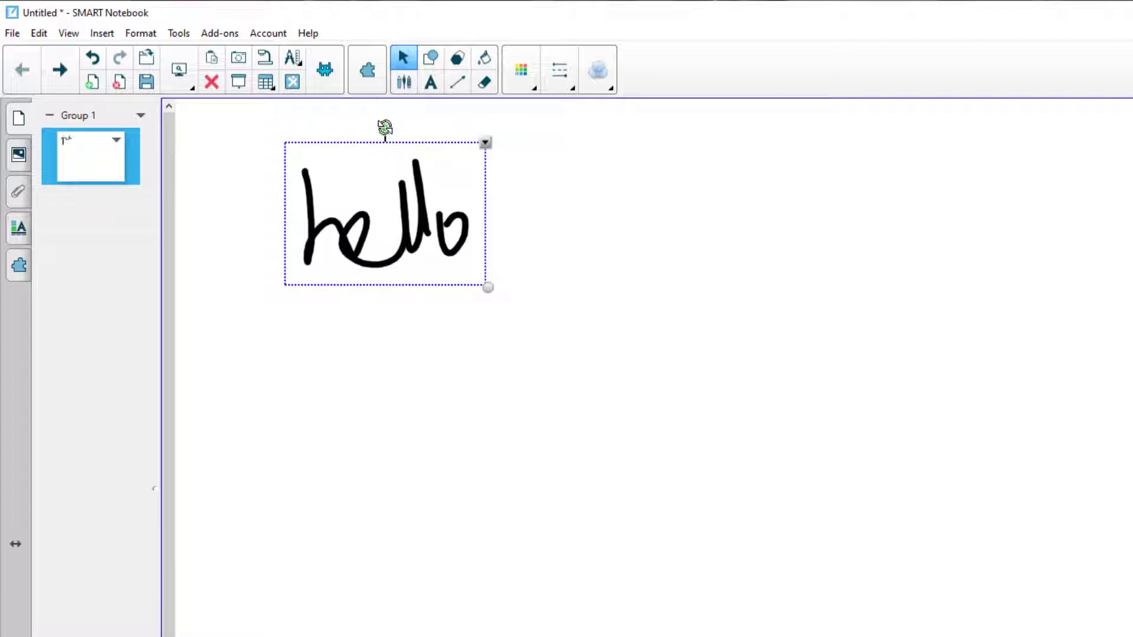
{"action": "mouse_move", "coordinate": [385, 129]}
{"action": "left_mouse_down"}
{"action": "mouse_move", "coordinate": [407, 129]}
{"action": "mouse_move", "coordinate": [285, 255]}
{"action": "mouse_move", "coordinate": [387, 154]}
{"action": "left_mouse_up"}
{"action": "mouse_move", "coordinate": [488, 288]}
{"action": "left_mouse_down"}
{"action": "mouse_move", "coordinate": [832, 546]}
{"action": "mouse_move", "coordinate": [447, 285]}
{"action": "left_mouse_up"}
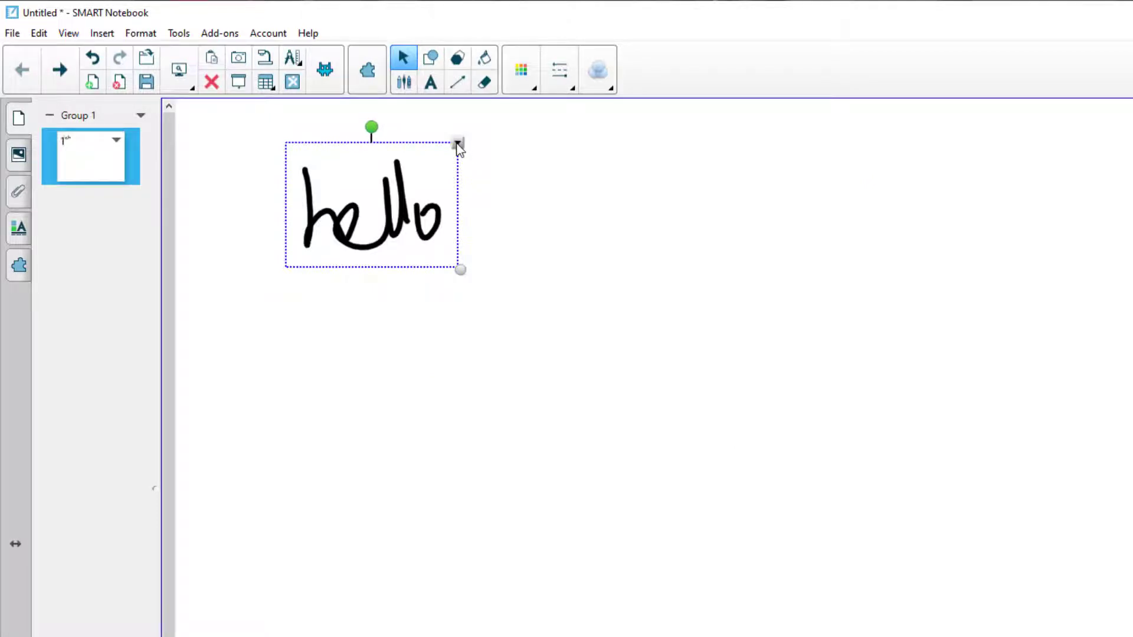
Convert the handwritten hello into typed text with its Recognise 'hello' option.
{"action": "left_click", "coordinate": [458, 144]}
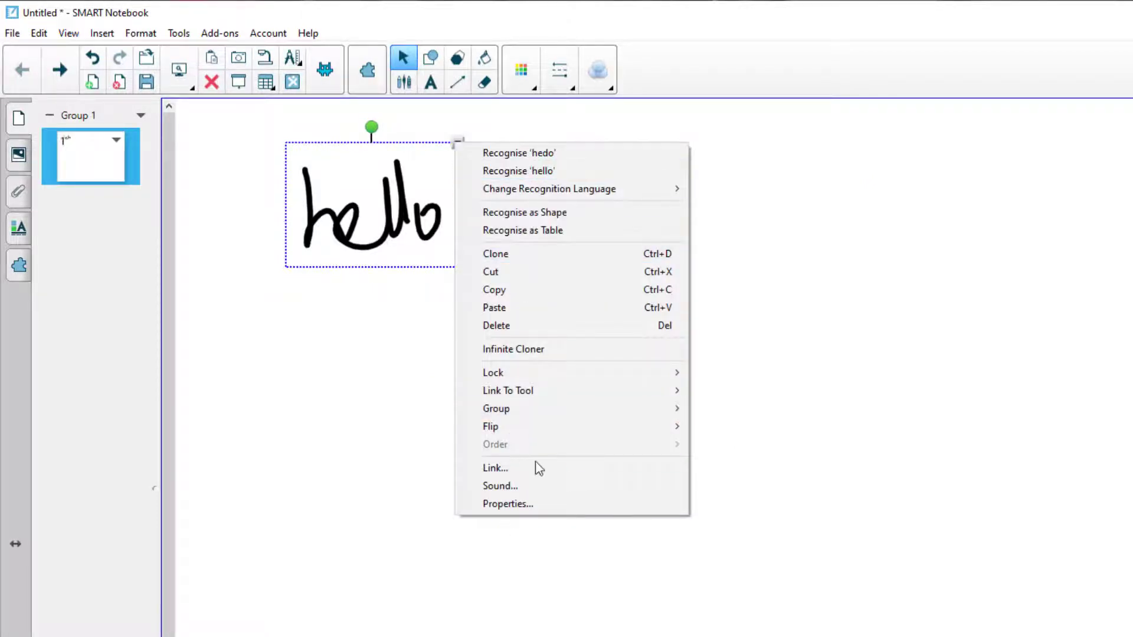
{"action": "mouse_move", "coordinate": [537, 409]}
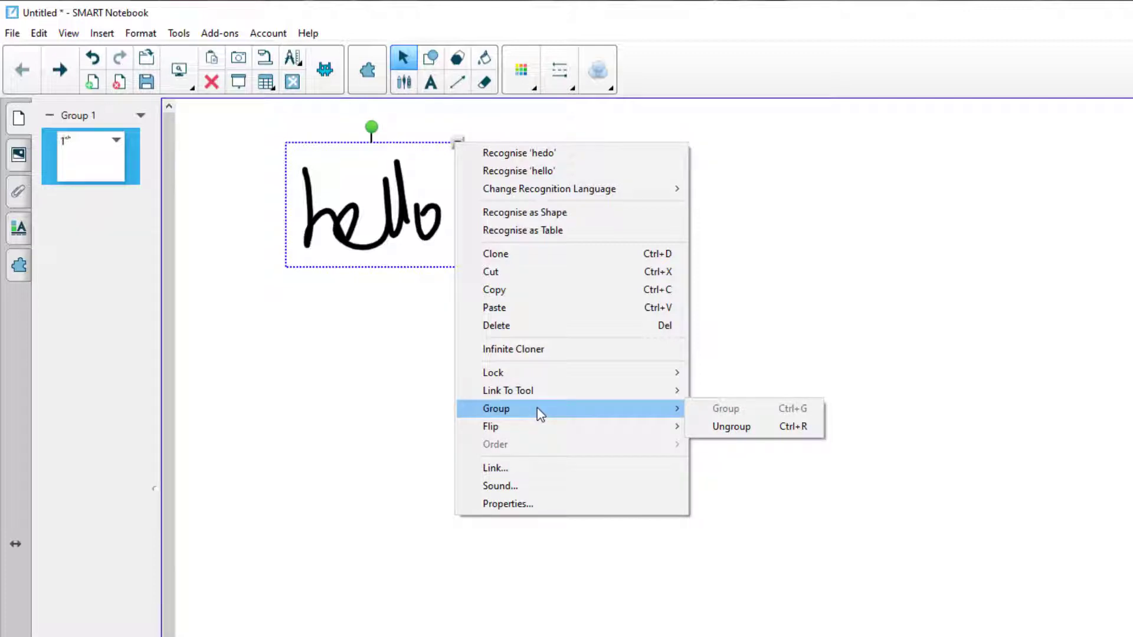
{"action": "left_click", "coordinate": [514, 173]}
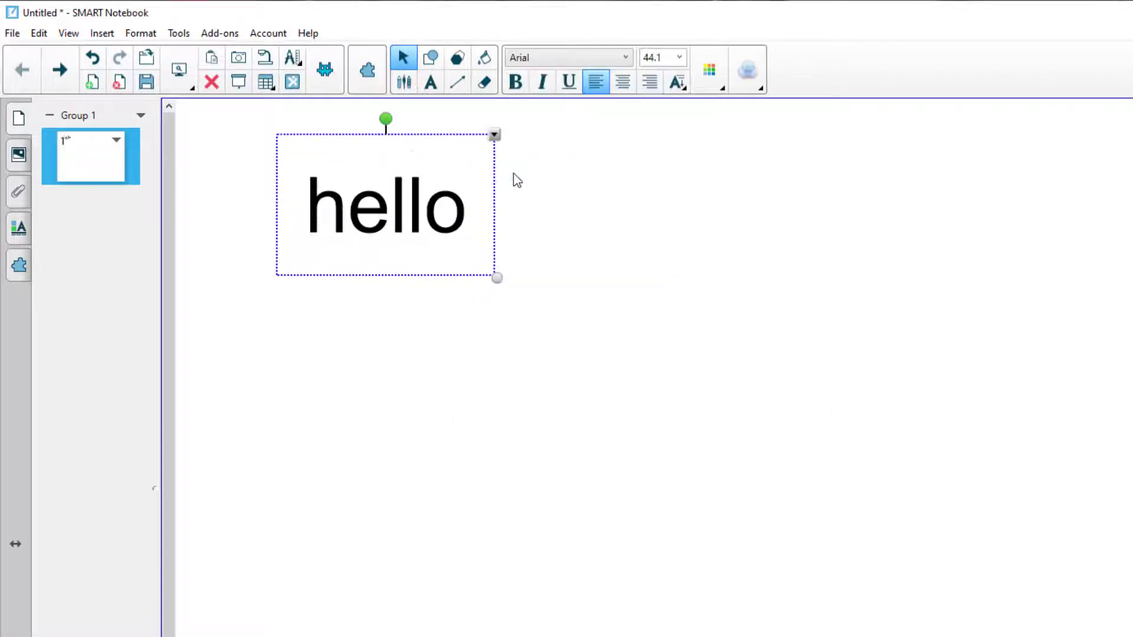
Nudge hello left, pick the Magic Pen, and circle part of hello to spotlight it.
{"action": "left_click_drag", "start_coordinate": [420, 228], "coordinate": [1132, 253]}
{"action": "left_click", "coordinate": [404, 82]}
{"action": "left_click", "coordinate": [522, 73]}
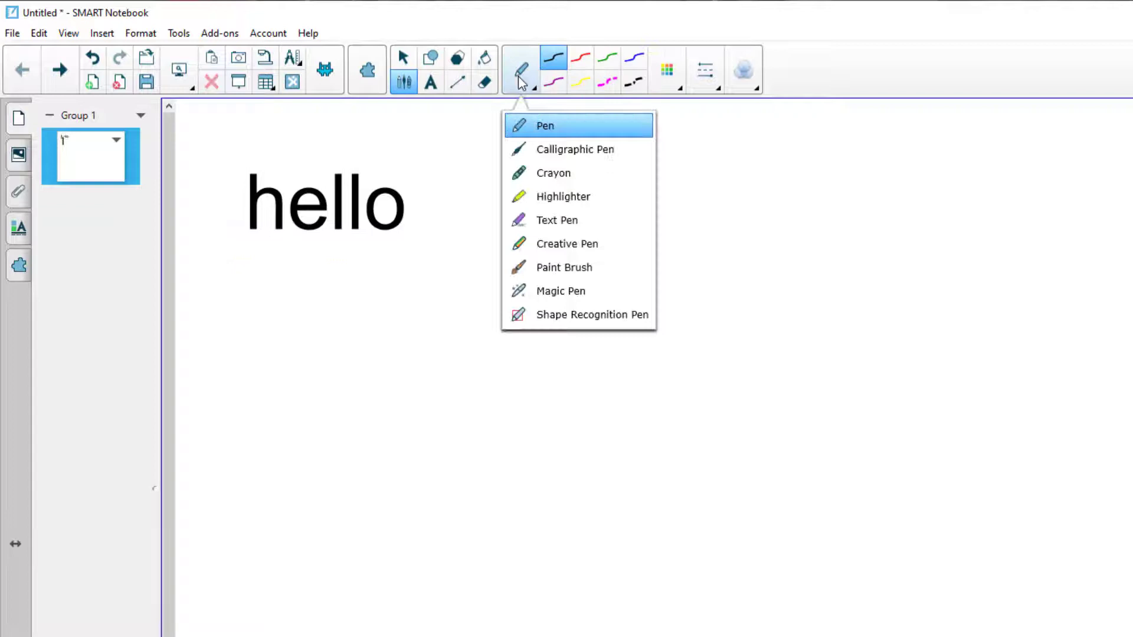
{"action": "left_click", "coordinate": [561, 292]}
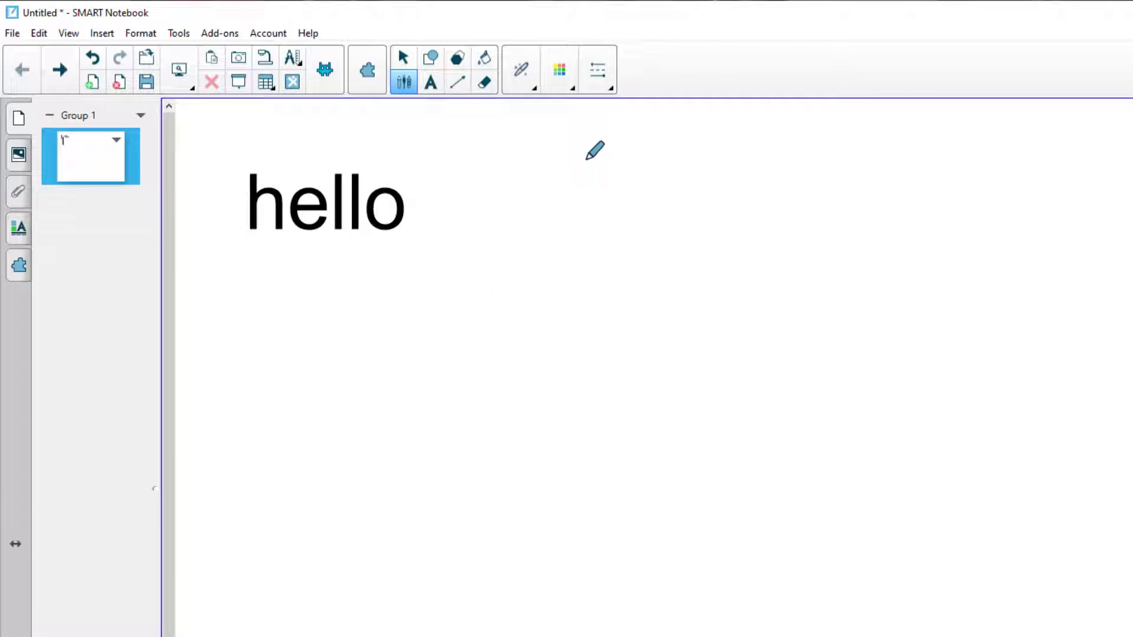
{"action": "left_click", "coordinate": [423, 170]}
{"action": "mouse_move", "coordinate": [422, 170]}
{"action": "left_mouse_down"}
{"action": "mouse_move", "coordinate": [342, 253]}
{"action": "mouse_move", "coordinate": [434, 167]}
{"action": "left_mouse_up"}
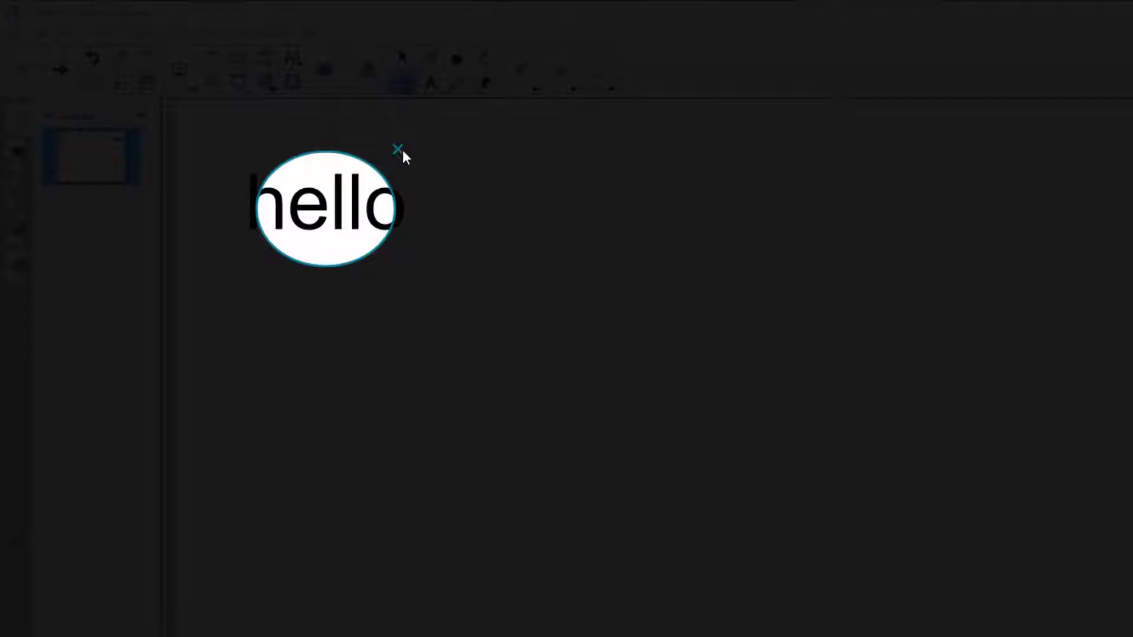
{"action": "left_click", "coordinate": [398, 149]}
Magnify hello with a magic-pen rectangle, then write fading magic ink beside it.
{"action": "mouse_move", "coordinate": [319, 156]}
{"action": "left_mouse_down"}
{"action": "mouse_move", "coordinate": [211, 163]}
{"action": "mouse_move", "coordinate": [214, 266]}
{"action": "mouse_move", "coordinate": [472, 244]}
{"action": "mouse_move", "coordinate": [321, 157]}
{"action": "left_mouse_up"}
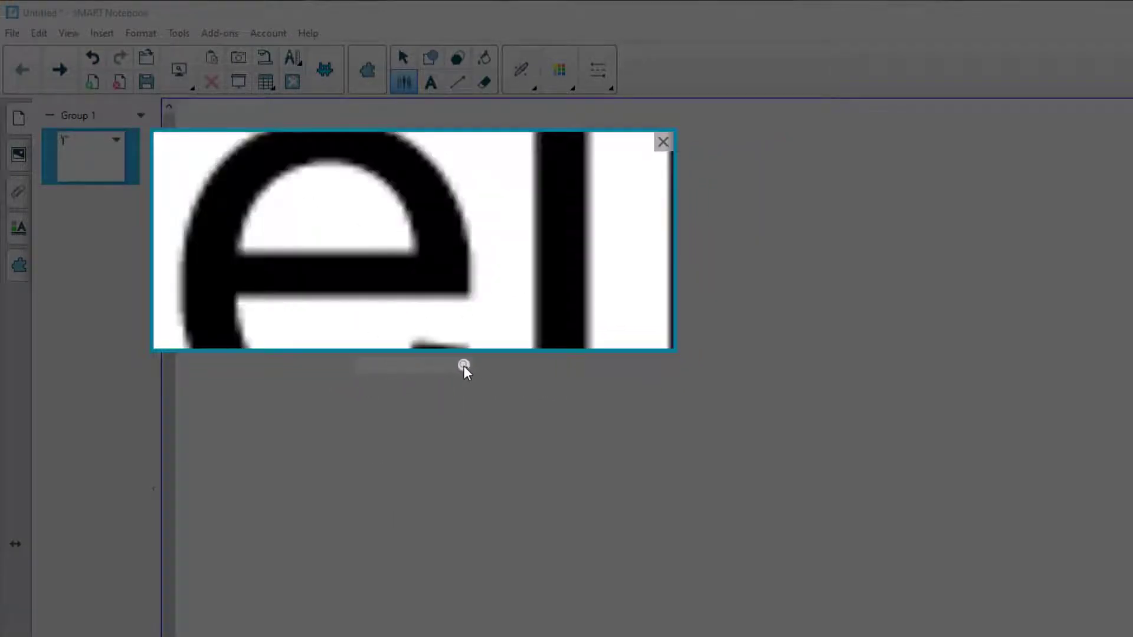
{"action": "left_click_drag", "start_coordinate": [464, 366], "coordinate": [358, 367]}
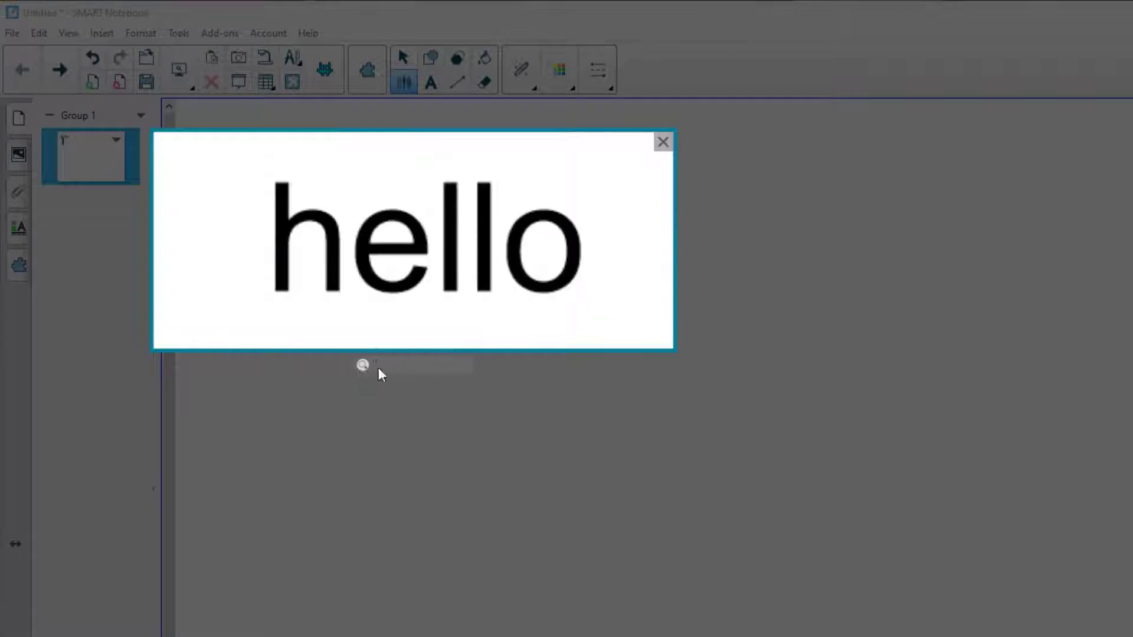
{"action": "left_click", "coordinate": [663, 142]}
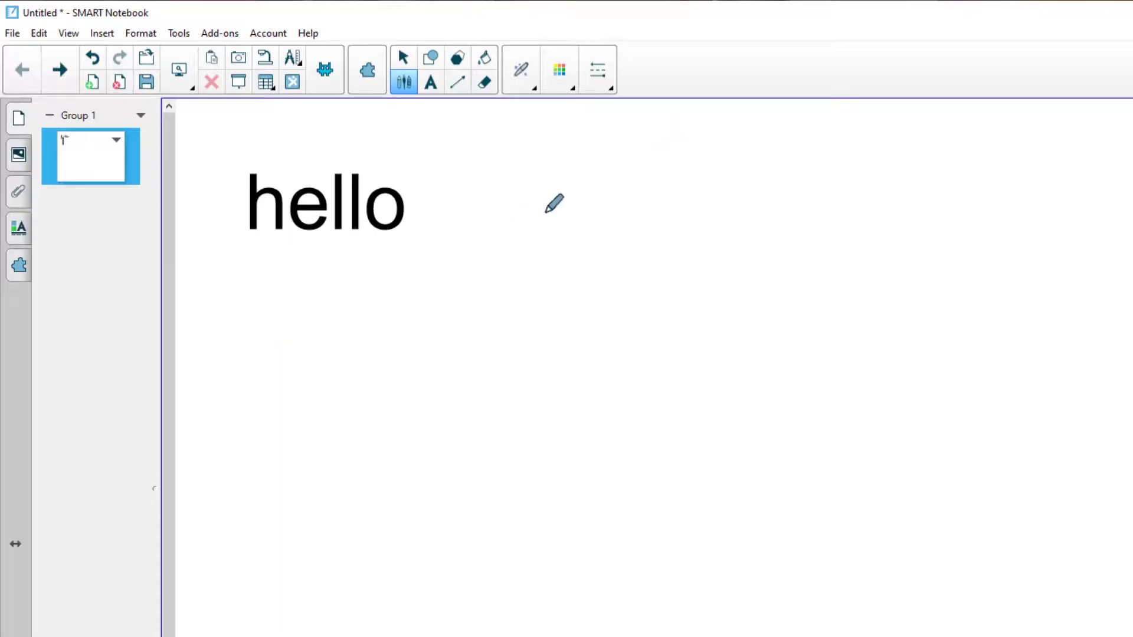
{"action": "mouse_move", "coordinate": [519, 189]}
{"action": "left_mouse_down"}
{"action": "mouse_move", "coordinate": [571, 261]}
{"action": "mouse_move", "coordinate": [637, 183]}
{"action": "mouse_move", "coordinate": [695, 248]}
{"action": "mouse_move", "coordinate": [679, 239]}
{"action": "left_mouse_up"}
{"action": "left_click", "coordinate": [521, 75]}
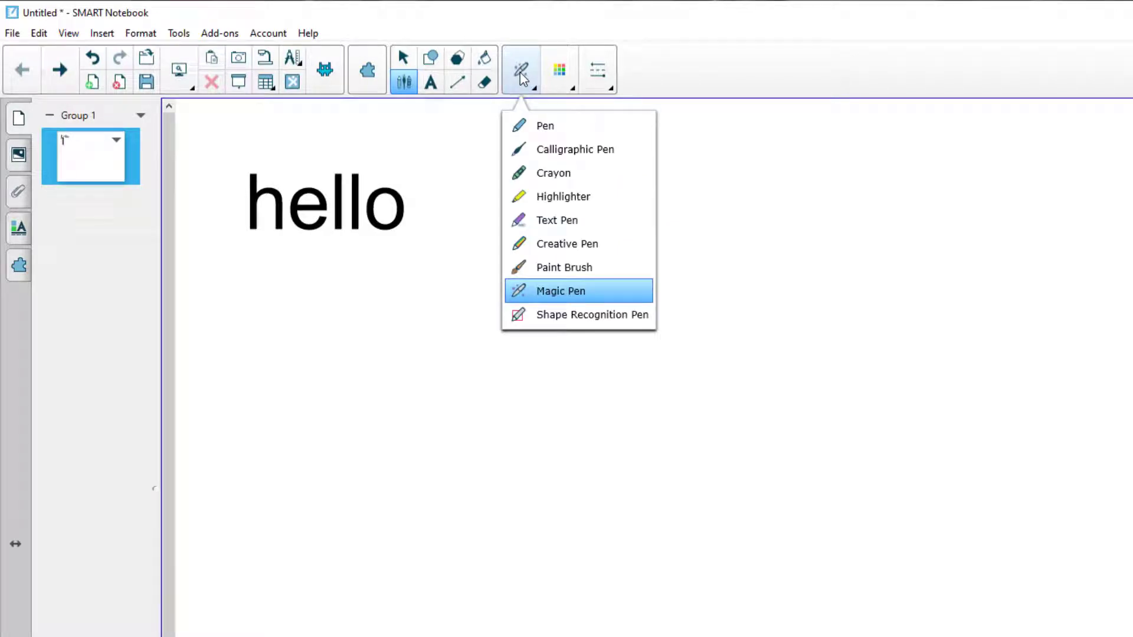
Draw rainbow and smiley-face Creative Pen loops to the right of hello.
{"action": "left_click", "coordinate": [555, 247]}
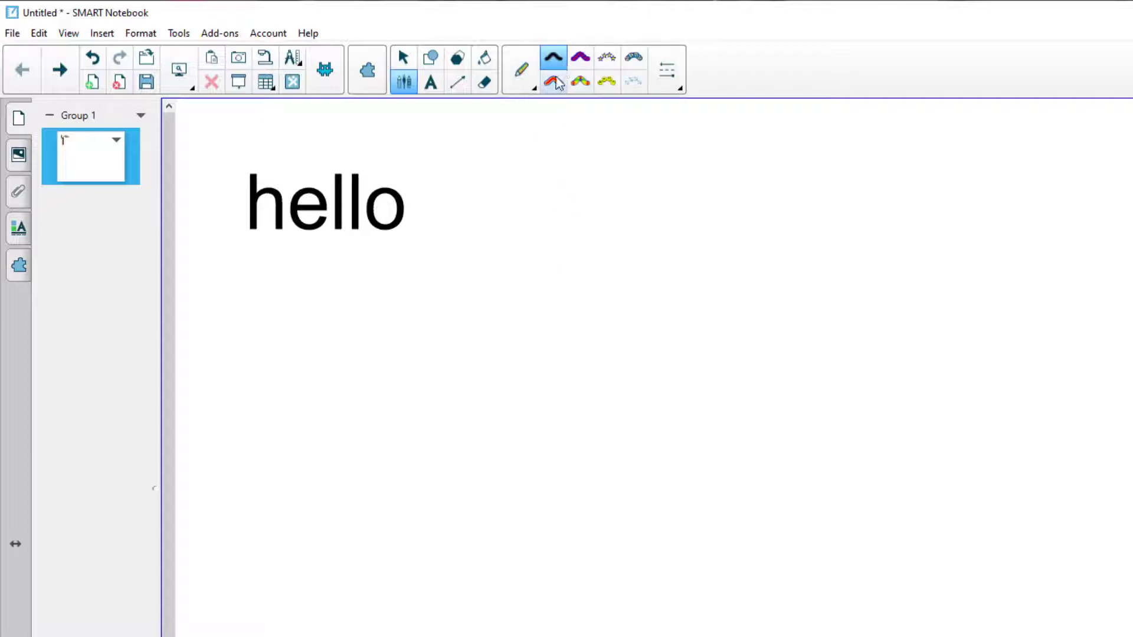
{"action": "left_click", "coordinate": [582, 82]}
{"action": "mouse_move", "coordinate": [655, 121]}
{"action": "left_mouse_down"}
{"action": "mouse_move", "coordinate": [543, 119]}
{"action": "mouse_move", "coordinate": [579, 278]}
{"action": "mouse_move", "coordinate": [653, 121]}
{"action": "mouse_move", "coordinate": [550, 229]}
{"action": "mouse_move", "coordinate": [759, 247]}
{"action": "mouse_move", "coordinate": [608, 139]}
{"action": "left_mouse_up"}
{"action": "left_click", "coordinate": [612, 81]}
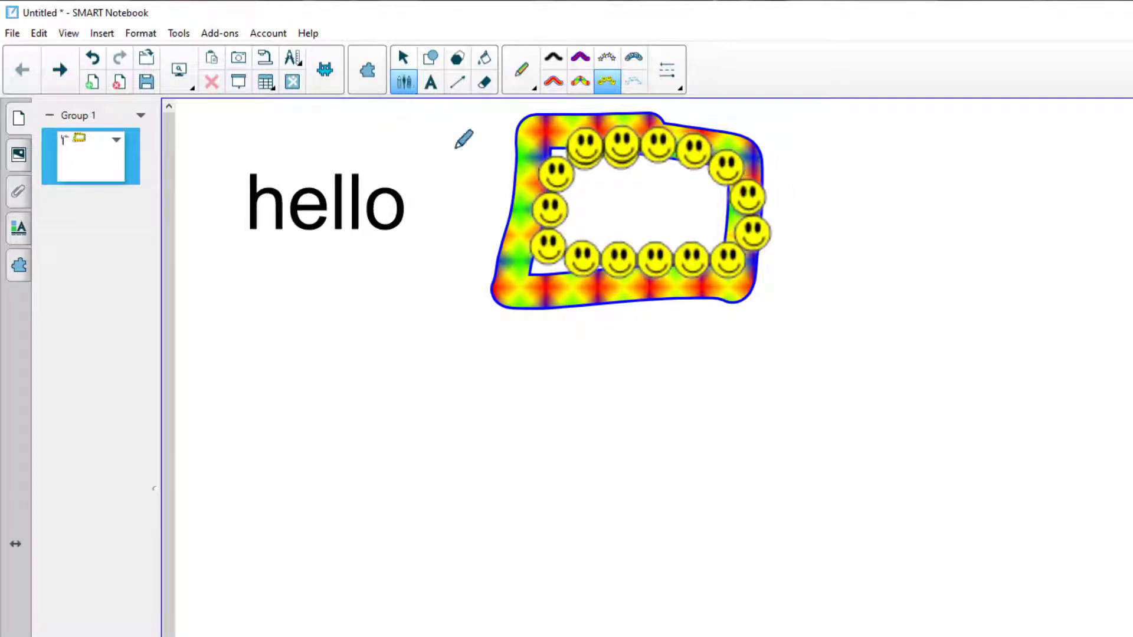
Erase all the creative-pen strokes so only the typed hello remains.
{"action": "left_click", "coordinate": [486, 86]}
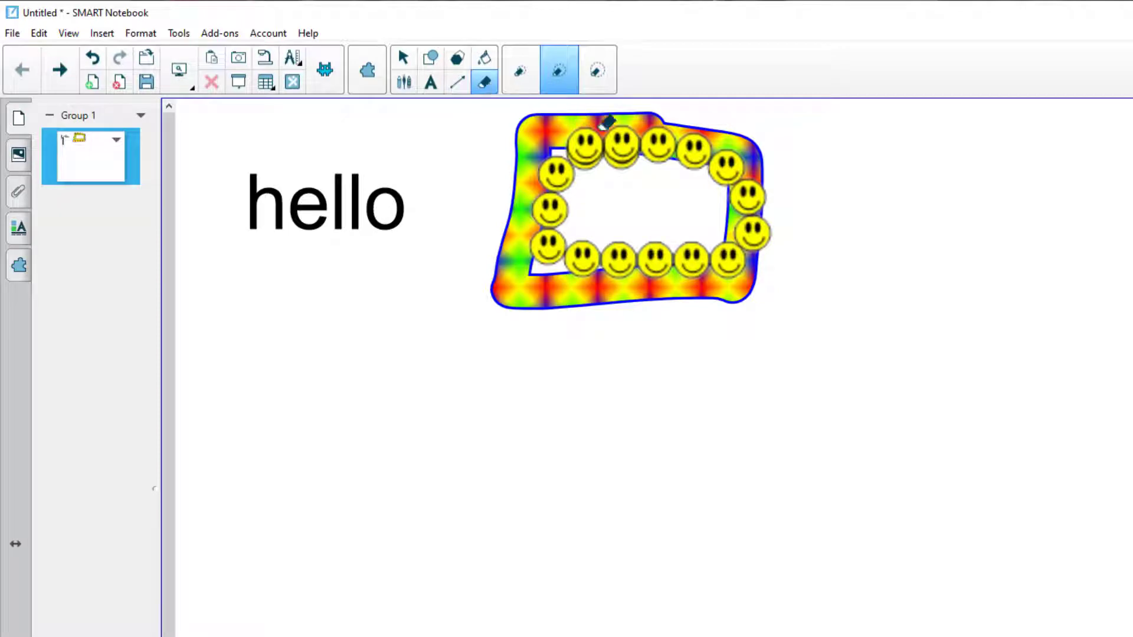
{"action": "mouse_move", "coordinate": [608, 122]}
{"action": "left_mouse_down"}
{"action": "mouse_move", "coordinate": [548, 122]}
{"action": "mouse_move", "coordinate": [513, 253]}
{"action": "mouse_move", "coordinate": [525, 296]}
{"action": "left_mouse_up"}
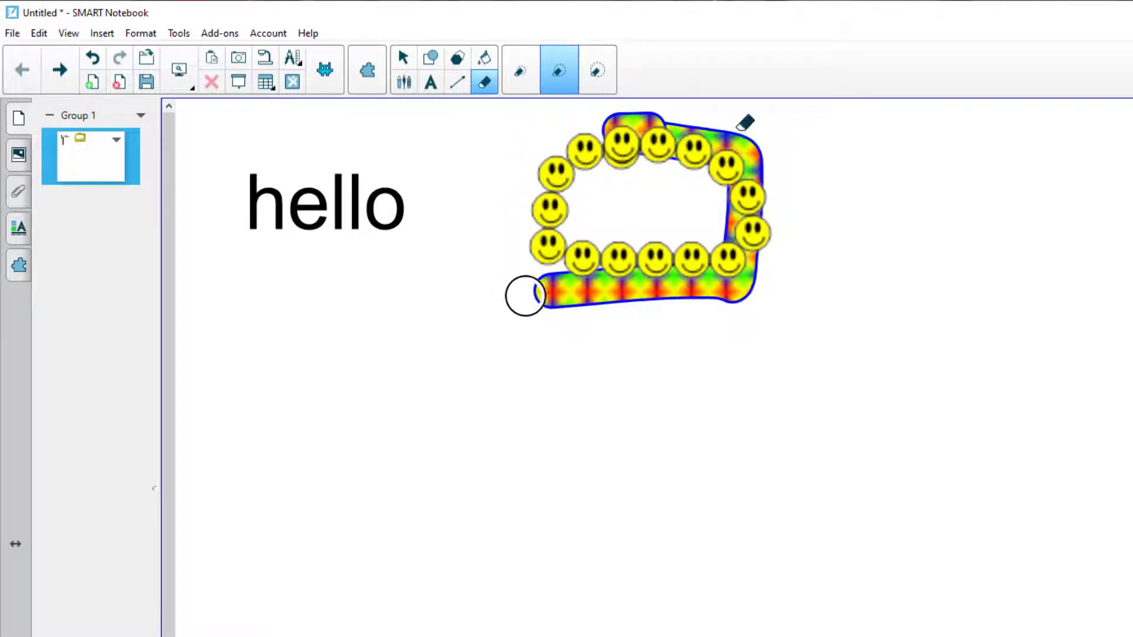
{"action": "left_click", "coordinate": [672, 194]}
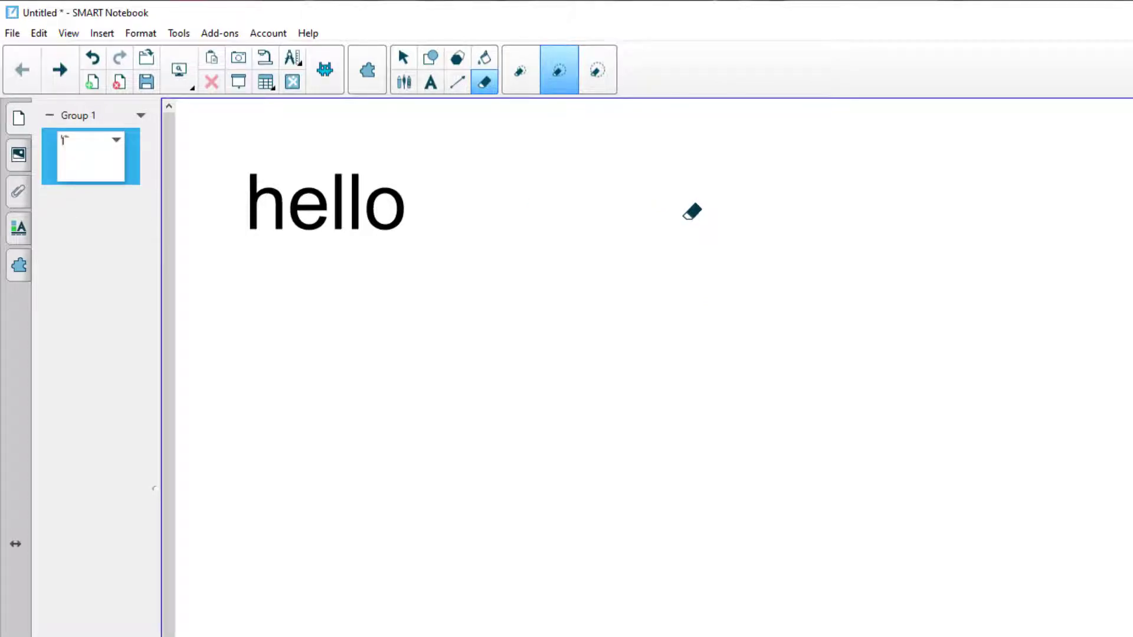
Create a text box with three lines: hello, one, two.
{"action": "left_click", "coordinate": [405, 82]}
{"action": "left_click", "coordinate": [427, 83]}
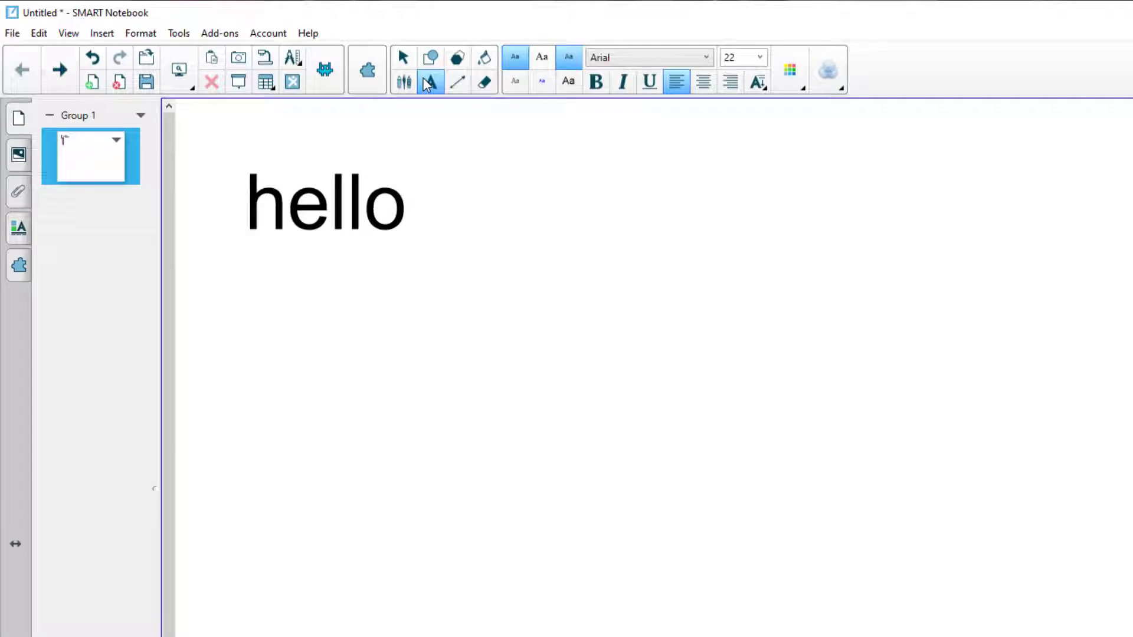
{"action": "left_click", "coordinate": [568, 206]}
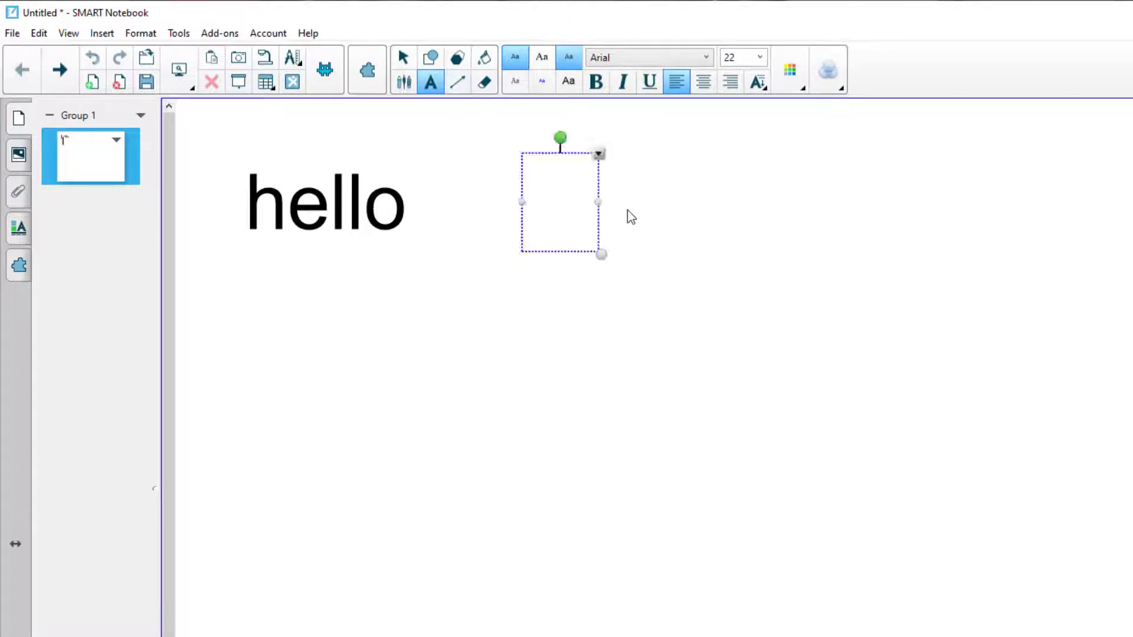
{"action": "type", "text": "hell"}
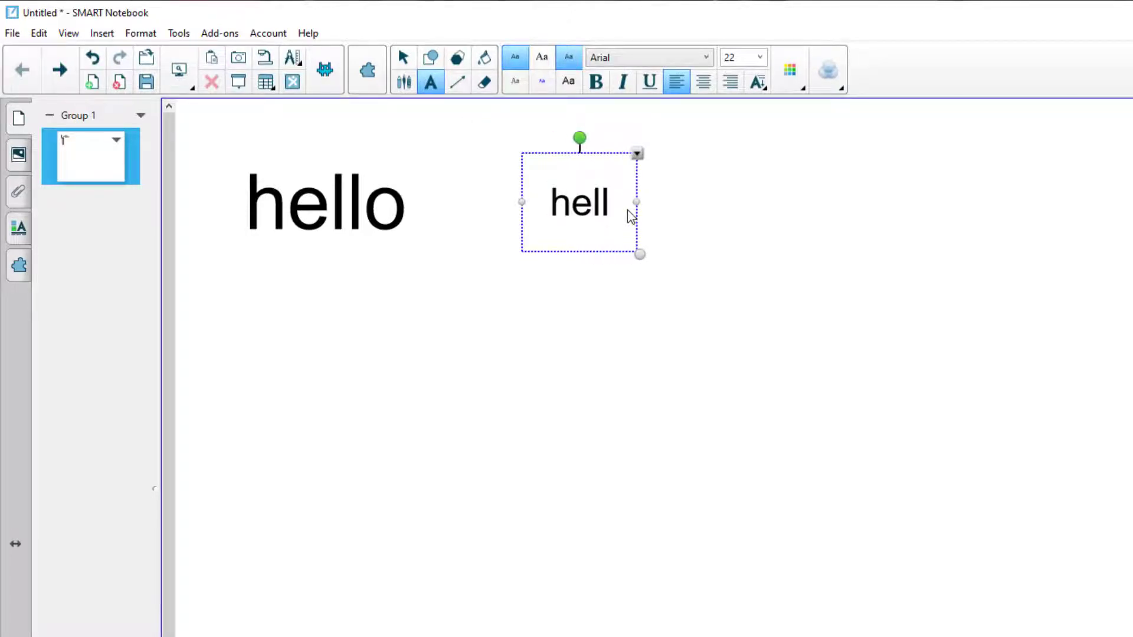
{"action": "type", "text": "o"}
{"action": "key", "text": "Return"}
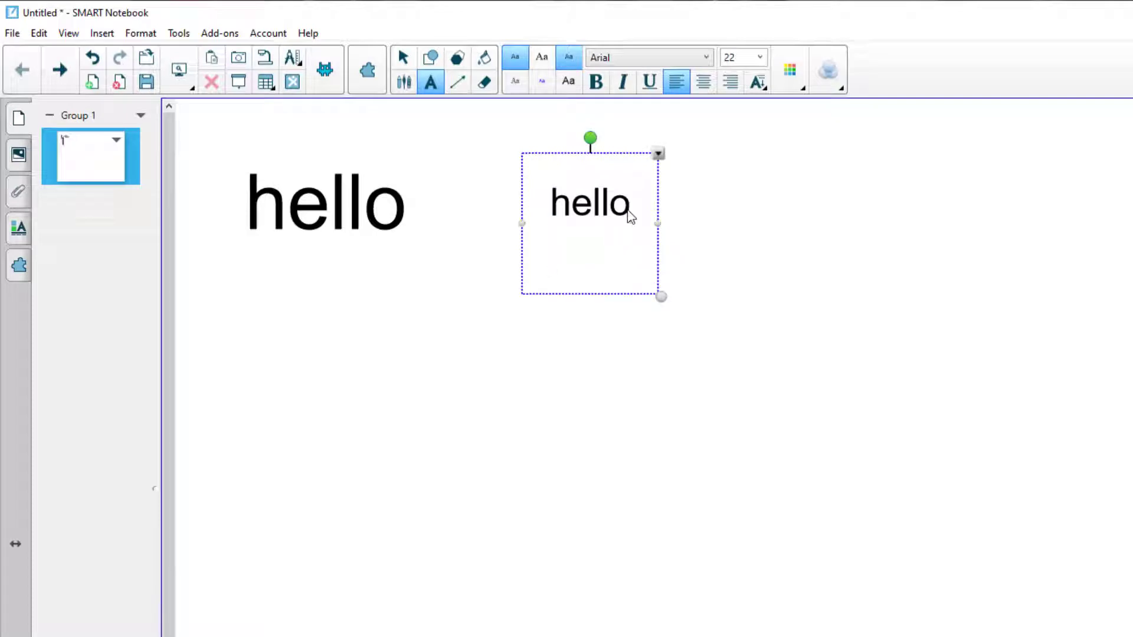
{"action": "type", "text": "one"}
{"action": "key", "text": "Return"}
{"action": "type", "text": "stay"}
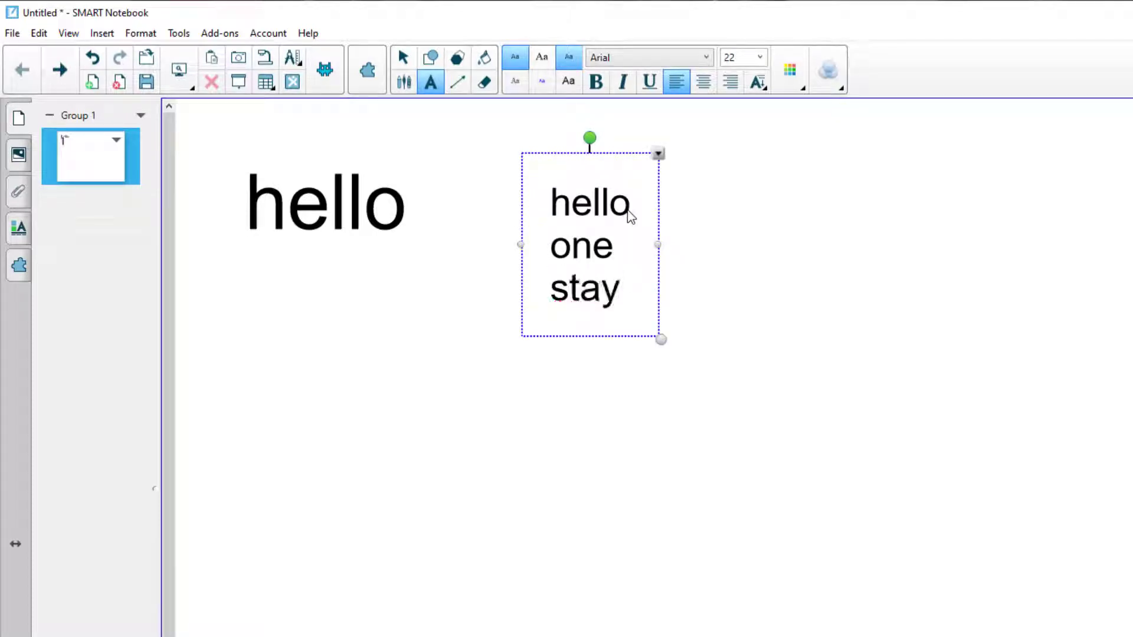
{"action": "type", "text": "s"}
{"action": "left_click_drag", "start_coordinate": [639, 292], "coordinate": [533, 298]}
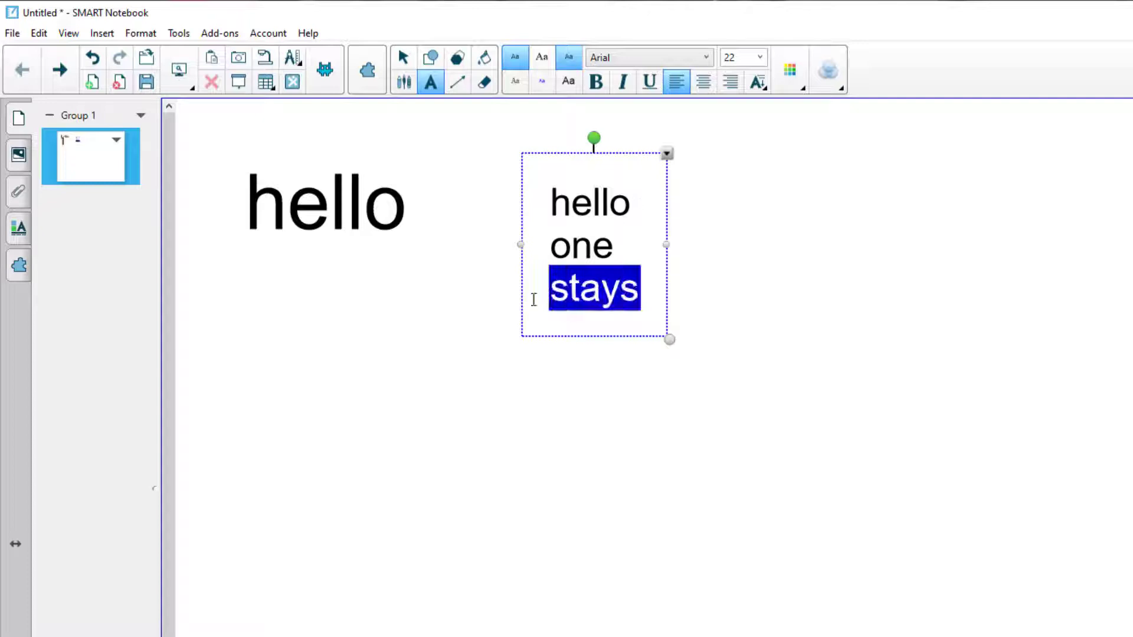
{"action": "type", "text": "two"}
{"action": "left_click", "coordinate": [718, 232]}
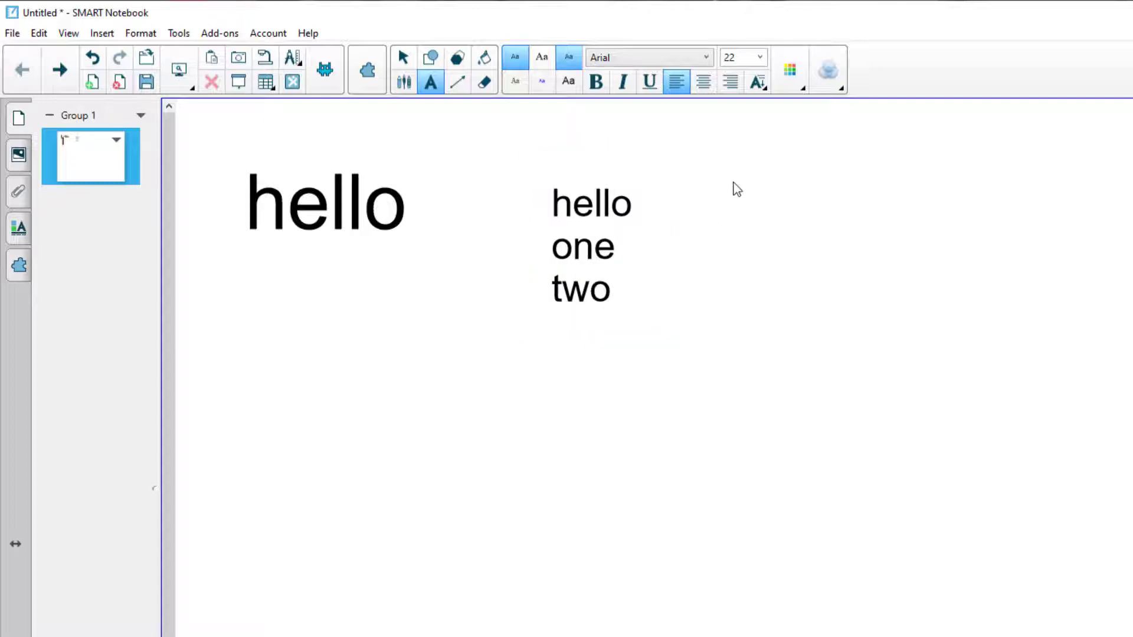
Add separate one, two and three text boxes and stack them as one, three, two.
{"action": "left_click", "coordinate": [732, 186]}
{"action": "type", "text": "one"}
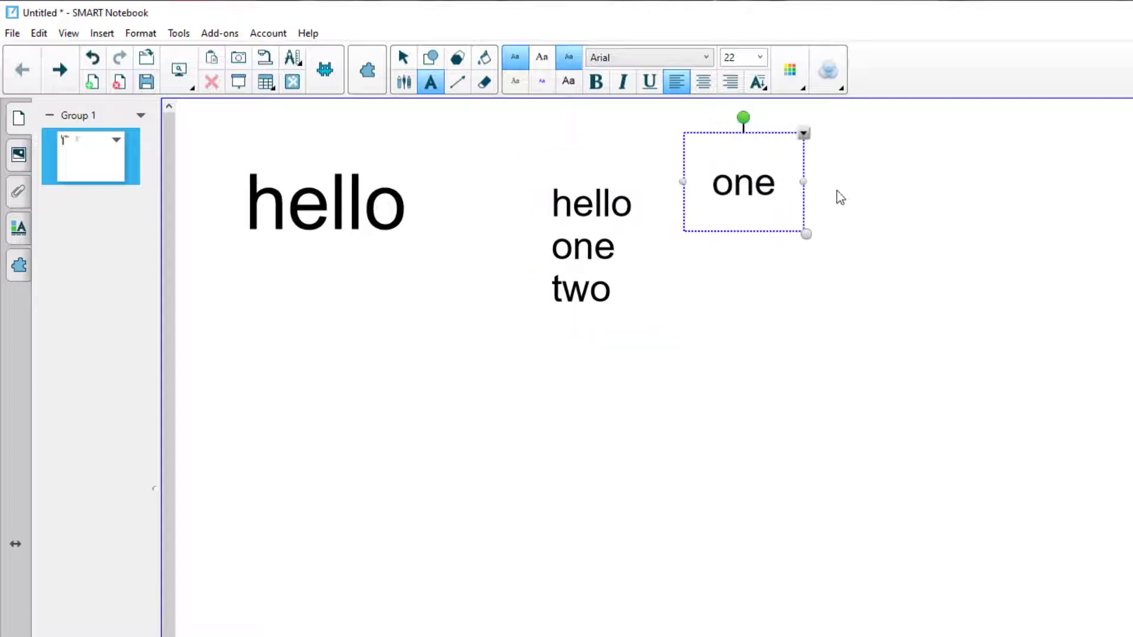
{"action": "left_click", "coordinate": [832, 350]}
{"action": "left_click", "coordinate": [828, 343]}
{"action": "type", "text": "two"}
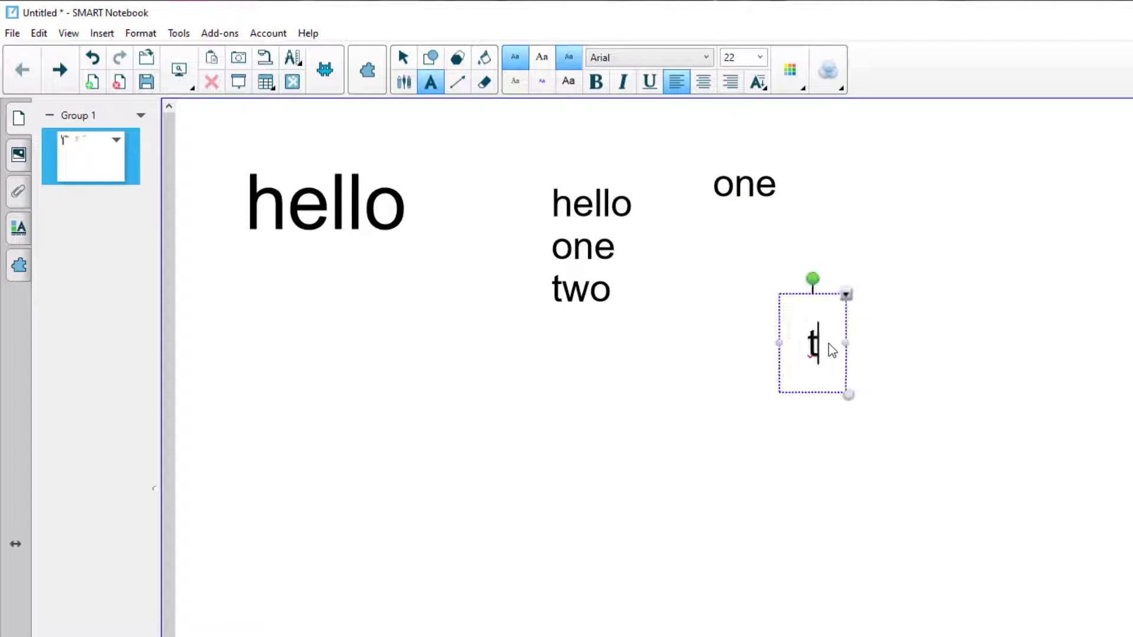
{"action": "left_click", "coordinate": [883, 196]}
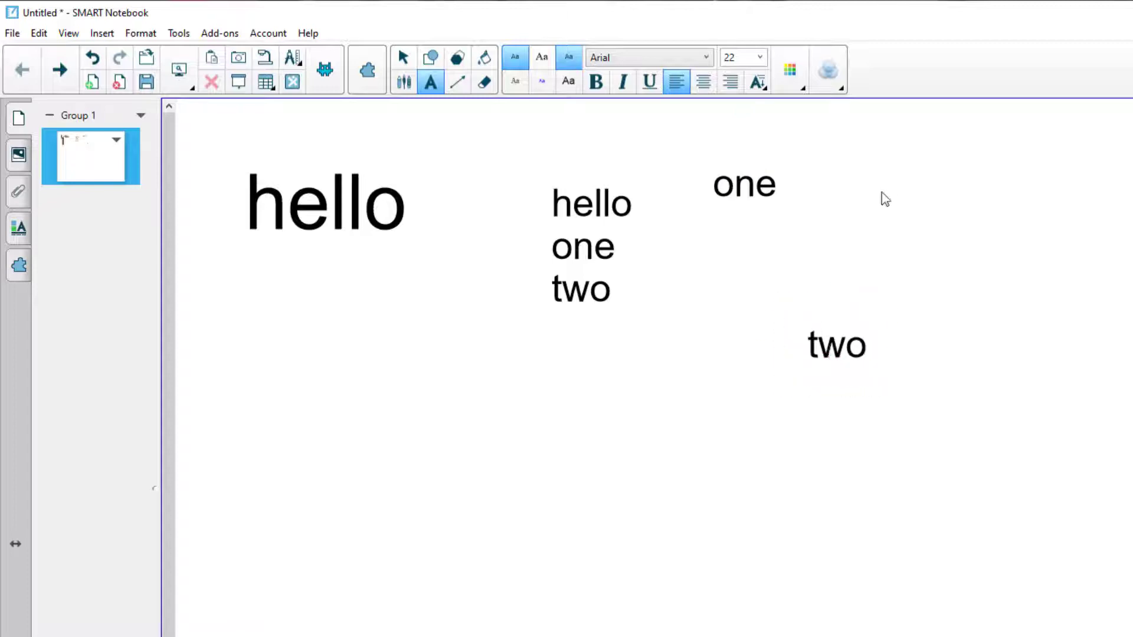
{"action": "left_click", "coordinate": [882, 193]}
{"action": "type", "text": "three"}
{"action": "key", "text": "Return"}
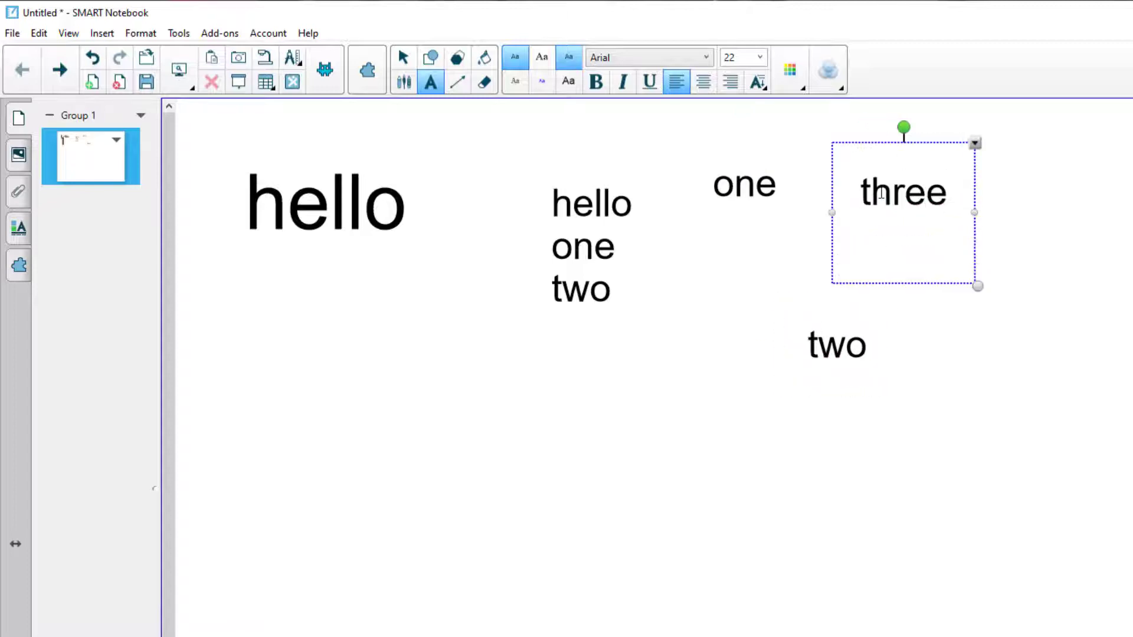
{"action": "key", "text": "BackSpace"}
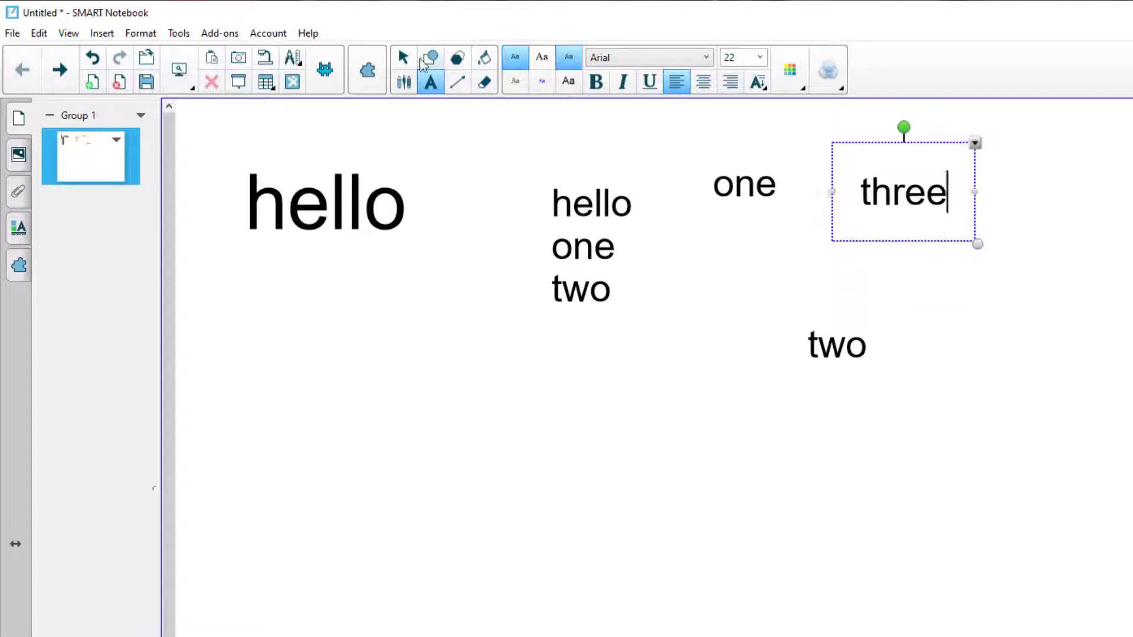
{"action": "left_click", "coordinate": [852, 186]}
{"action": "left_click_drag", "start_coordinate": [864, 189], "coordinate": [720, 217]}
{"action": "left_click_drag", "start_coordinate": [834, 351], "coordinate": [740, 273]}
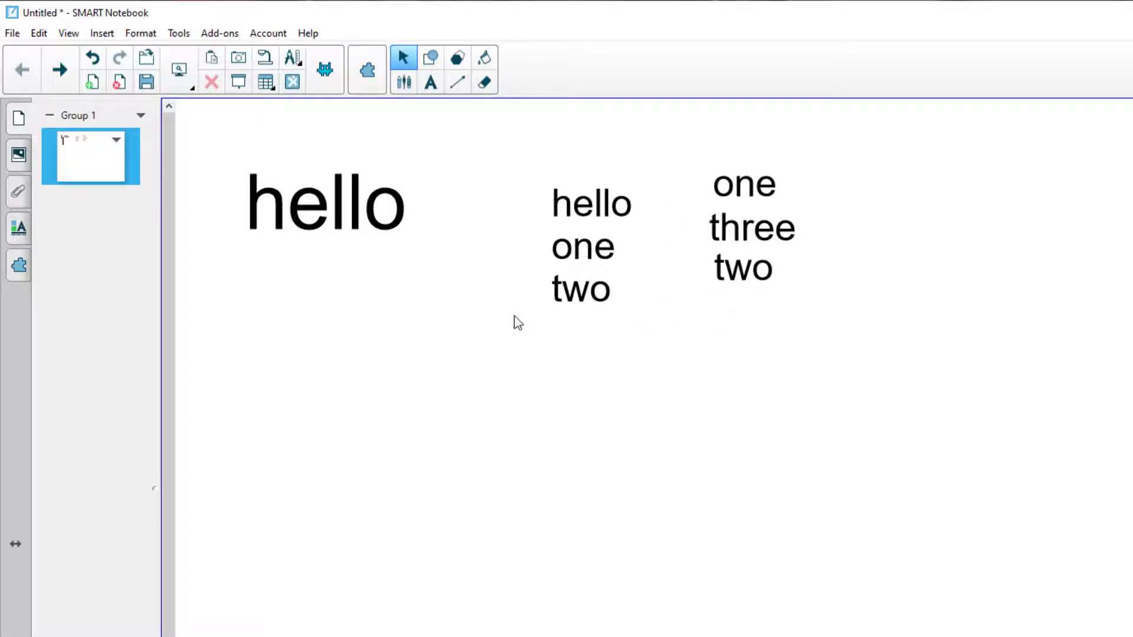
Draw a thought-bubble shape around the words and shift it up and left.
{"action": "left_click", "coordinate": [428, 59]}
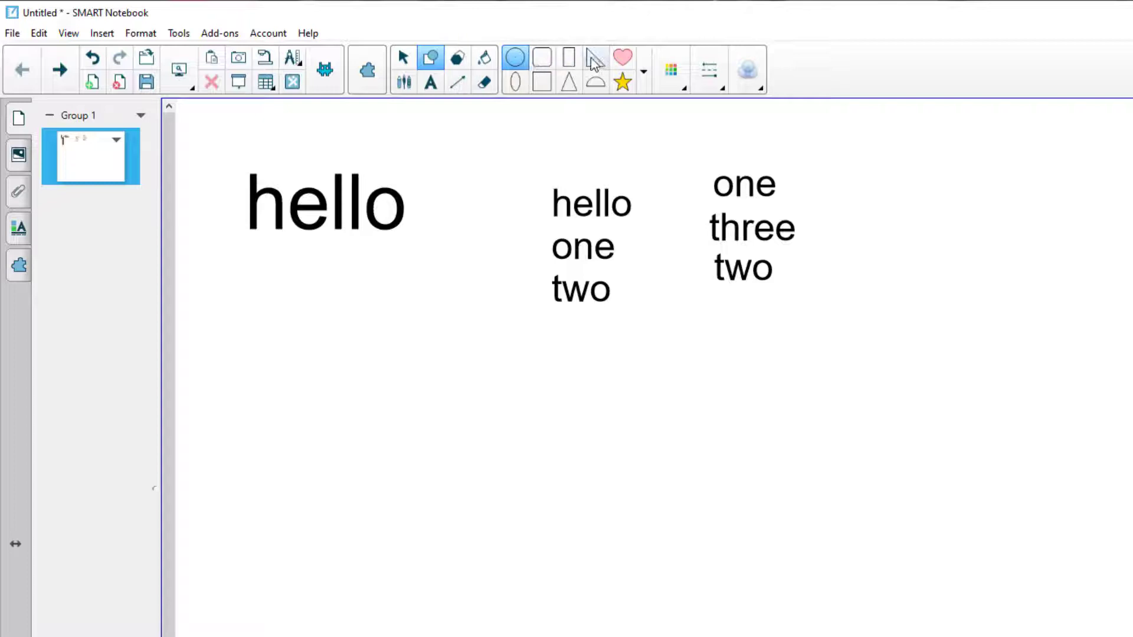
{"action": "left_click", "coordinate": [645, 72]}
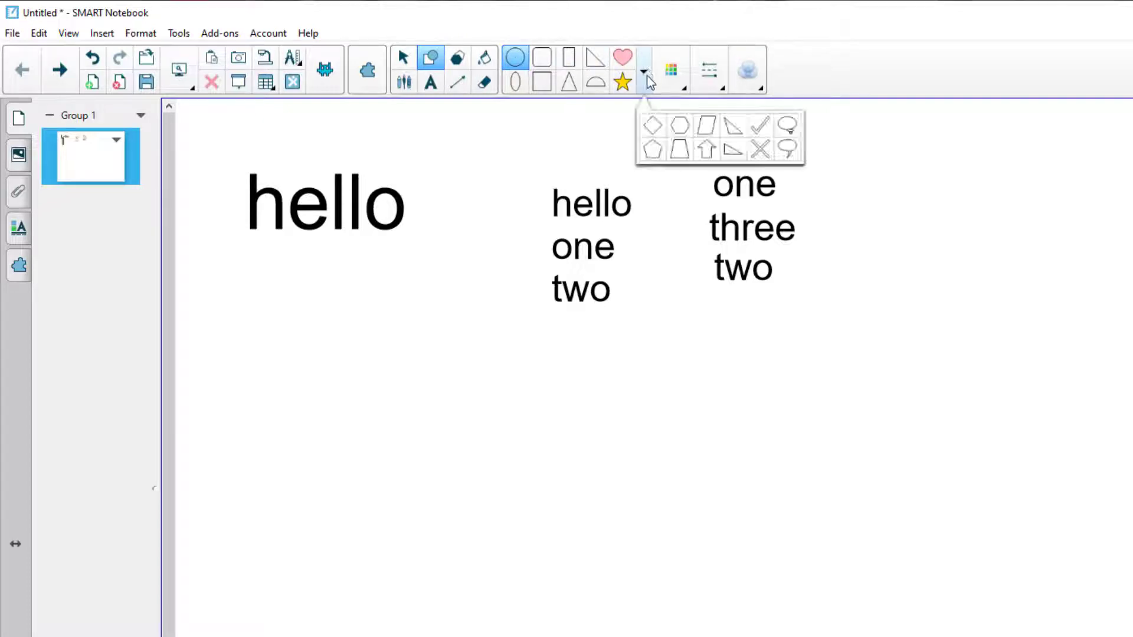
{"action": "left_click", "coordinate": [791, 149]}
{"action": "mouse_move", "coordinate": [501, 129]}
{"action": "left_mouse_down"}
{"action": "mouse_move", "coordinate": [890, 463]}
{"action": "mouse_move", "coordinate": [929, 528]}
{"action": "left_mouse_up"}
{"action": "left_click", "coordinate": [404, 61]}
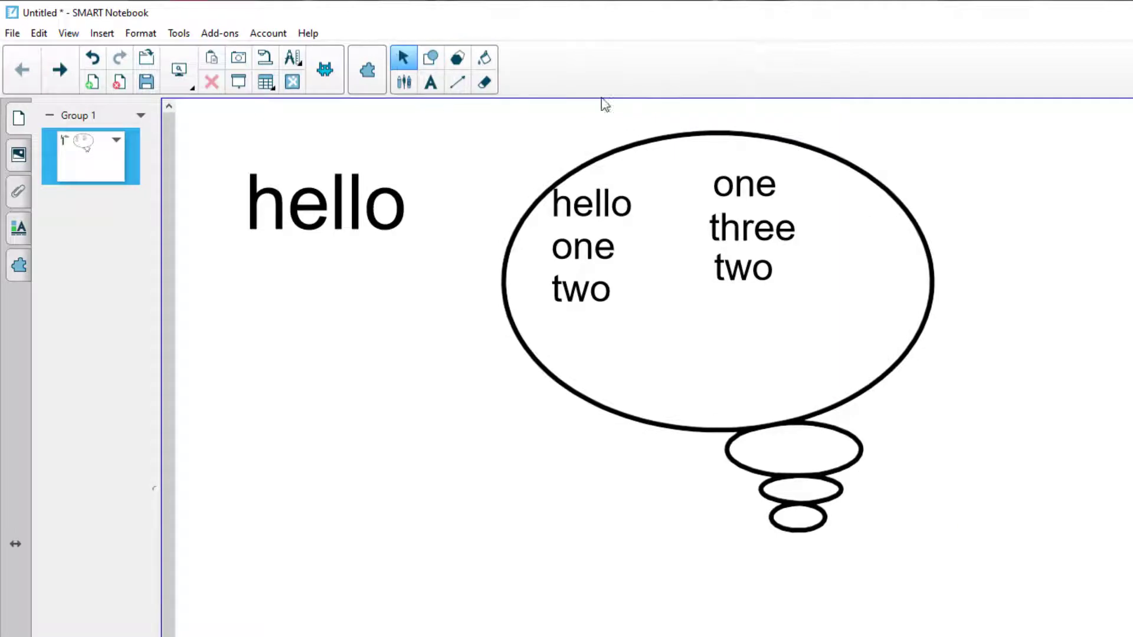
{"action": "left_click_drag", "start_coordinate": [794, 142], "coordinate": [748, 122]}
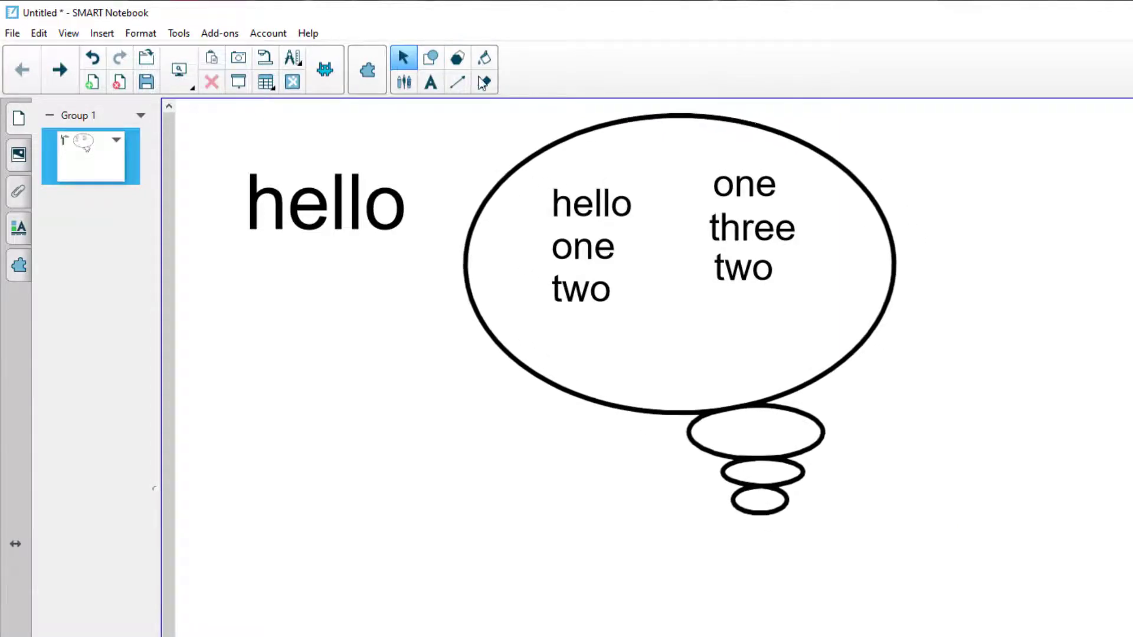
Fill the bubble lavender, send it behind the text, and shrink it slightly.
{"action": "left_click", "coordinate": [484, 59]}
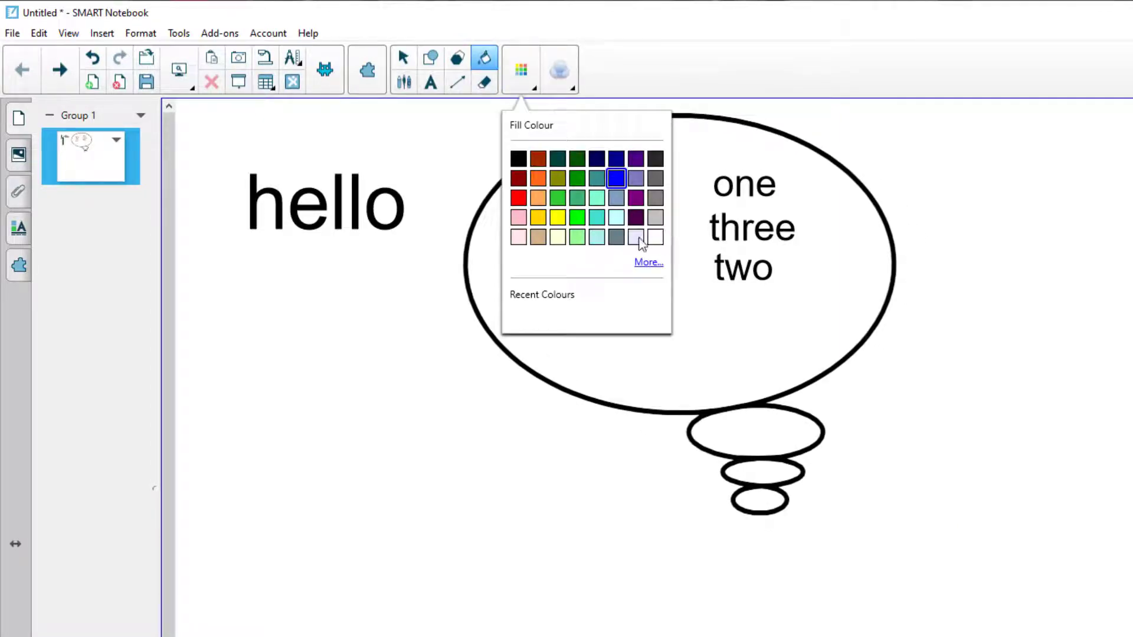
{"action": "left_click", "coordinate": [636, 237]}
{"action": "left_click", "coordinate": [743, 177]}
{"action": "left_click", "coordinate": [404, 58]}
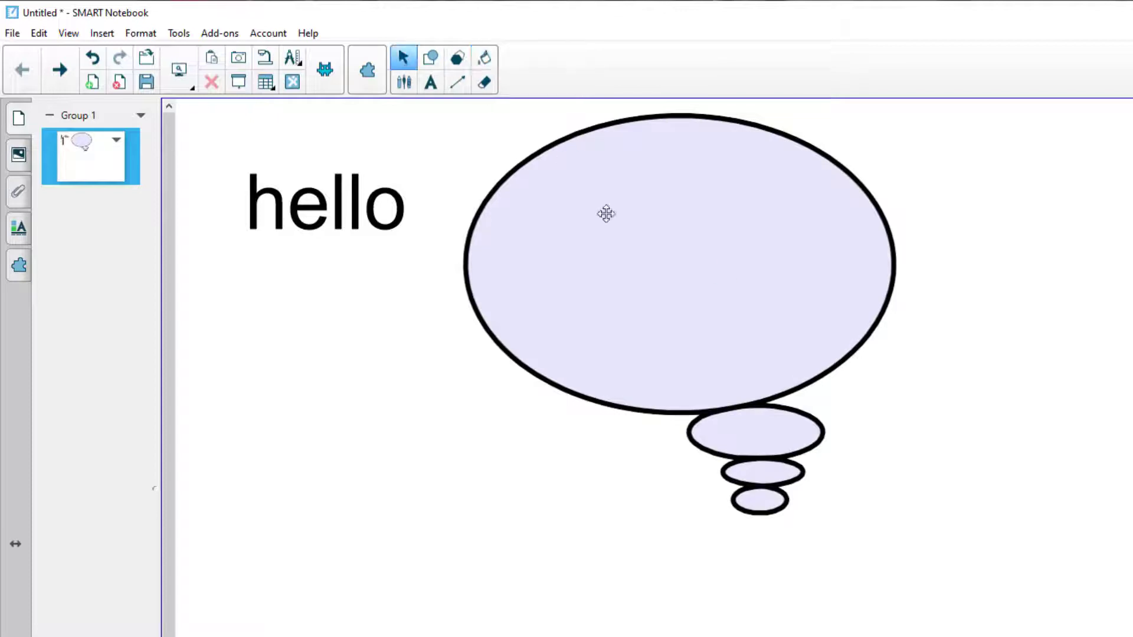
{"action": "right_click", "coordinate": [632, 171]}
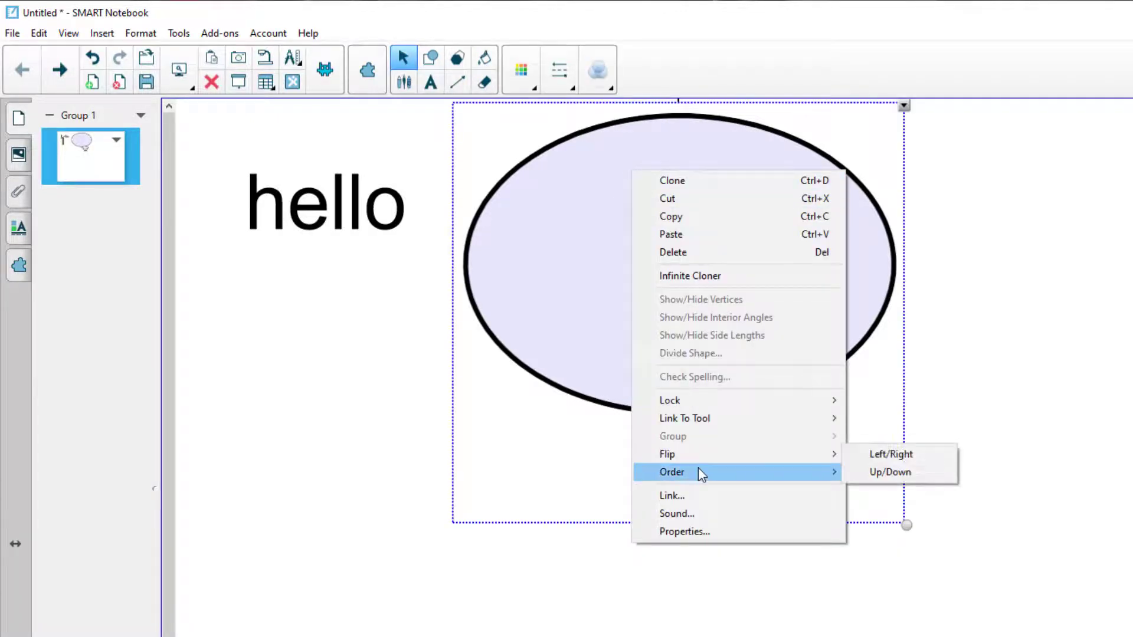
{"action": "mouse_move", "coordinate": [699, 469]}
{"action": "left_click", "coordinate": [898, 490]}
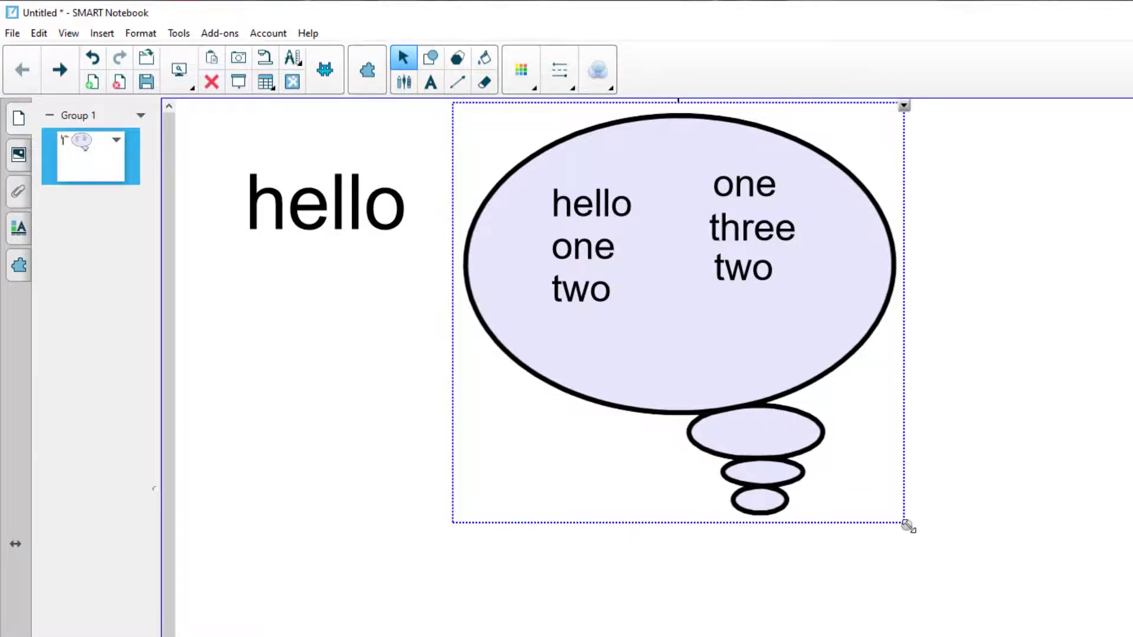
{"action": "left_click_drag", "start_coordinate": [909, 526], "coordinate": [855, 470]}
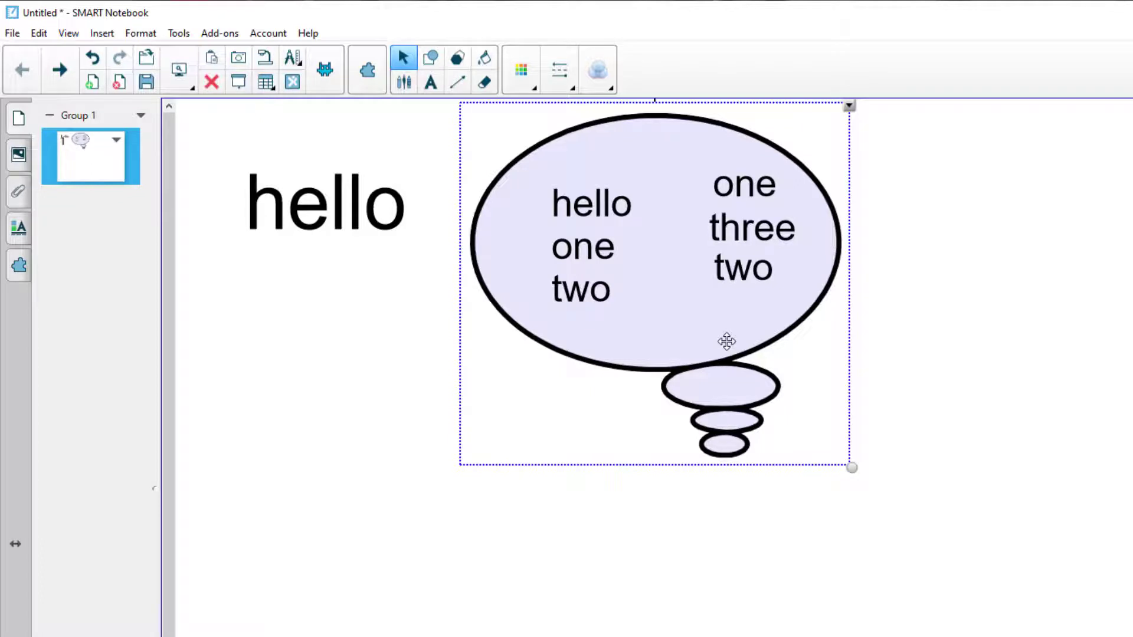
{"action": "left_click", "coordinate": [430, 58]}
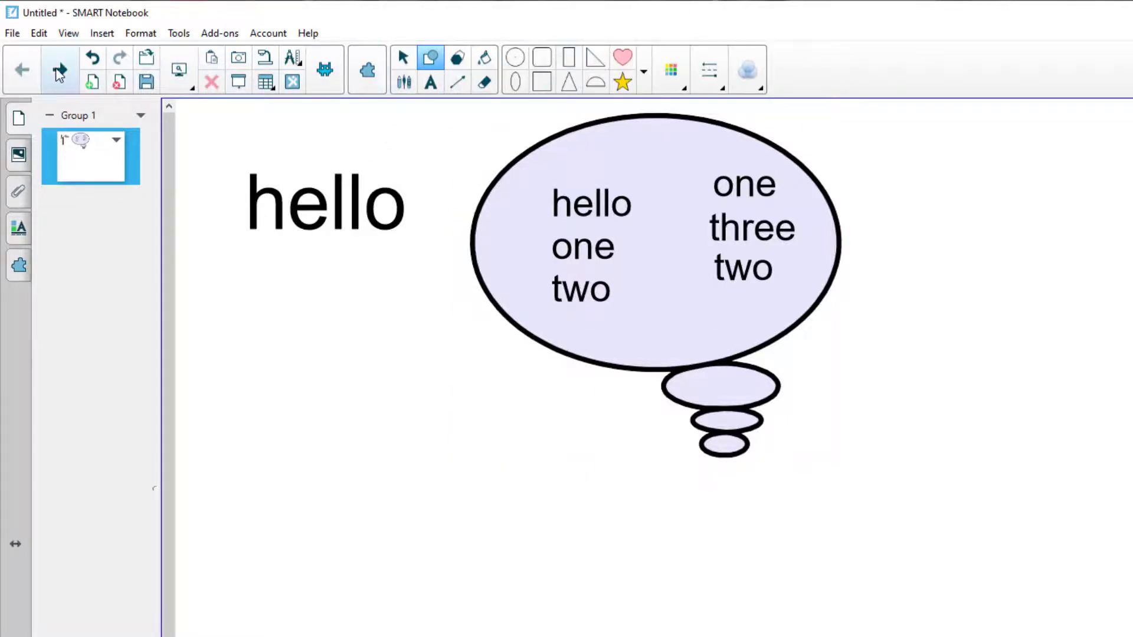
Add page 2 with a tall rectangle filled yellow.
{"action": "left_click", "coordinate": [58, 71]}
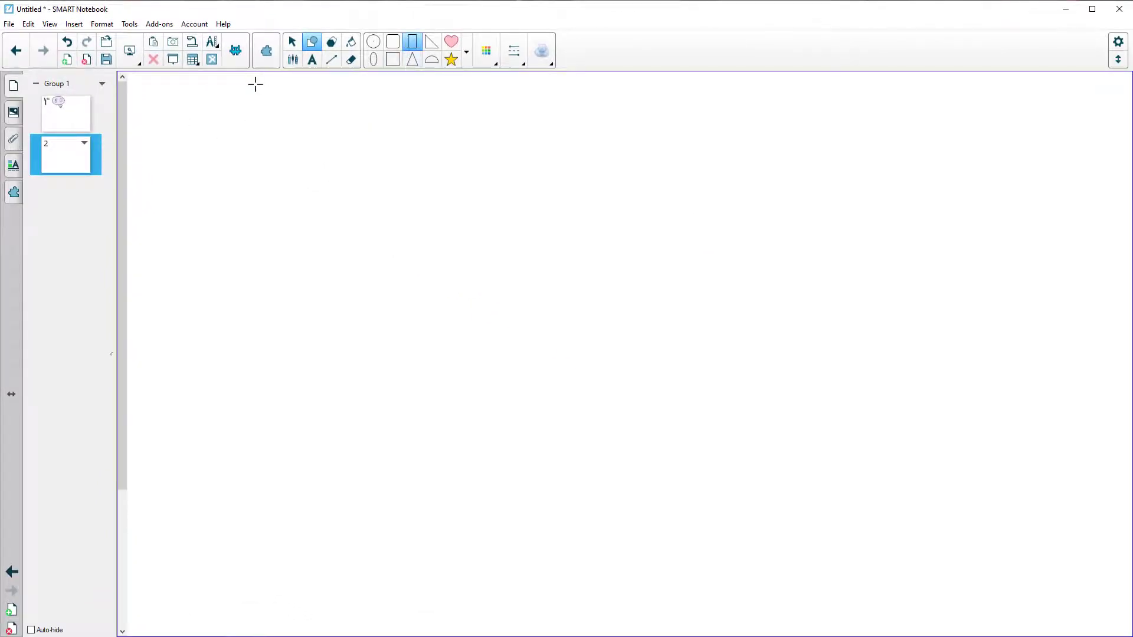
{"action": "mouse_move", "coordinate": [295, 91]}
{"action": "left_mouse_down"}
{"action": "mouse_move", "coordinate": [389, 212]}
{"action": "mouse_move", "coordinate": [428, 452]}
{"action": "mouse_move", "coordinate": [554, 493]}
{"action": "mouse_move", "coordinate": [512, 516]}
{"action": "mouse_move", "coordinate": [382, 381]}
{"action": "mouse_move", "coordinate": [408, 382]}
{"action": "mouse_move", "coordinate": [533, 529]}
{"action": "mouse_move", "coordinate": [523, 451]}
{"action": "mouse_move", "coordinate": [518, 472]}
{"action": "left_mouse_up"}
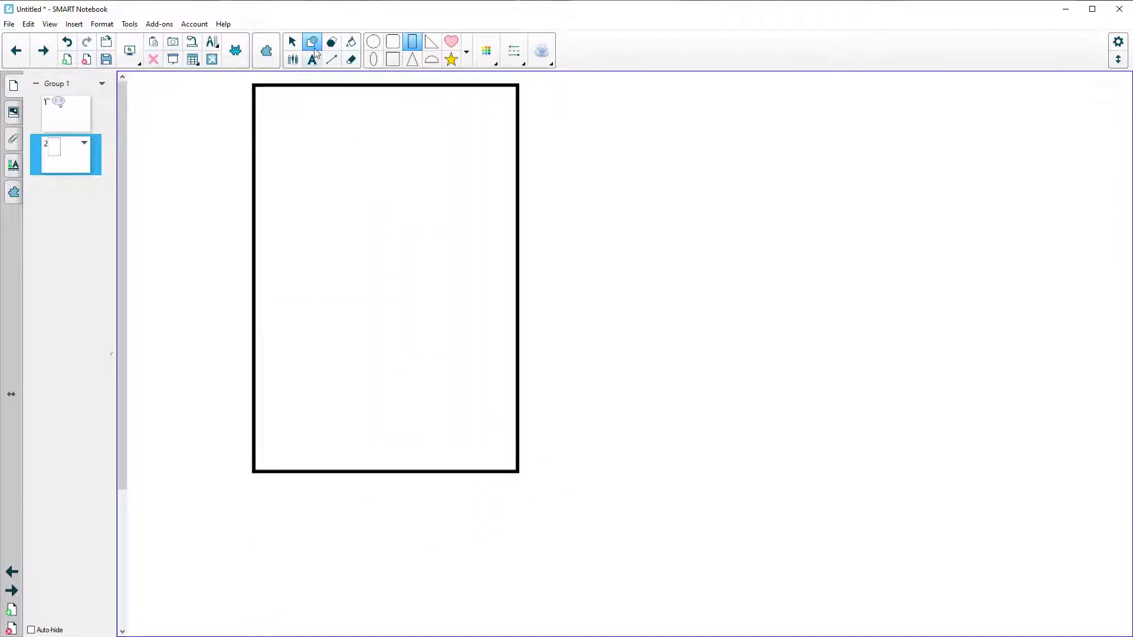
{"action": "left_click", "coordinate": [292, 42]}
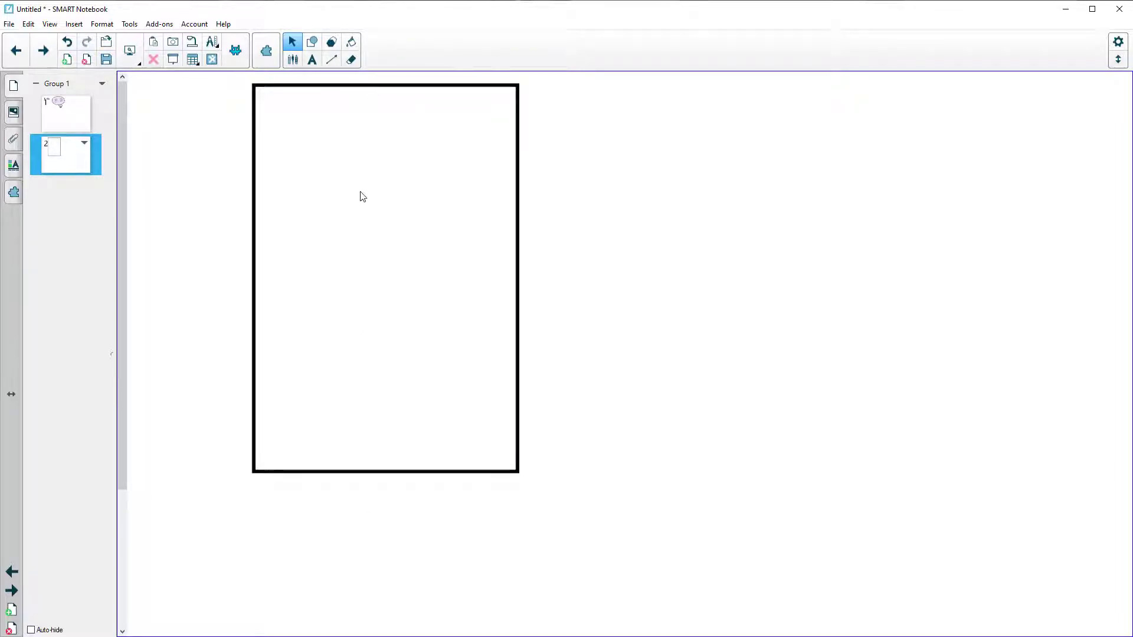
{"action": "left_click_drag", "start_coordinate": [360, 192], "coordinate": [391, 262]}
{"action": "mouse_move", "coordinate": [356, 86]}
{"action": "left_mouse_down"}
{"action": "mouse_move", "coordinate": [321, 83]}
{"action": "mouse_move", "coordinate": [356, 165]}
{"action": "mouse_move", "coordinate": [350, 100]}
{"action": "left_mouse_up"}
{"action": "left_click", "coordinate": [352, 44]}
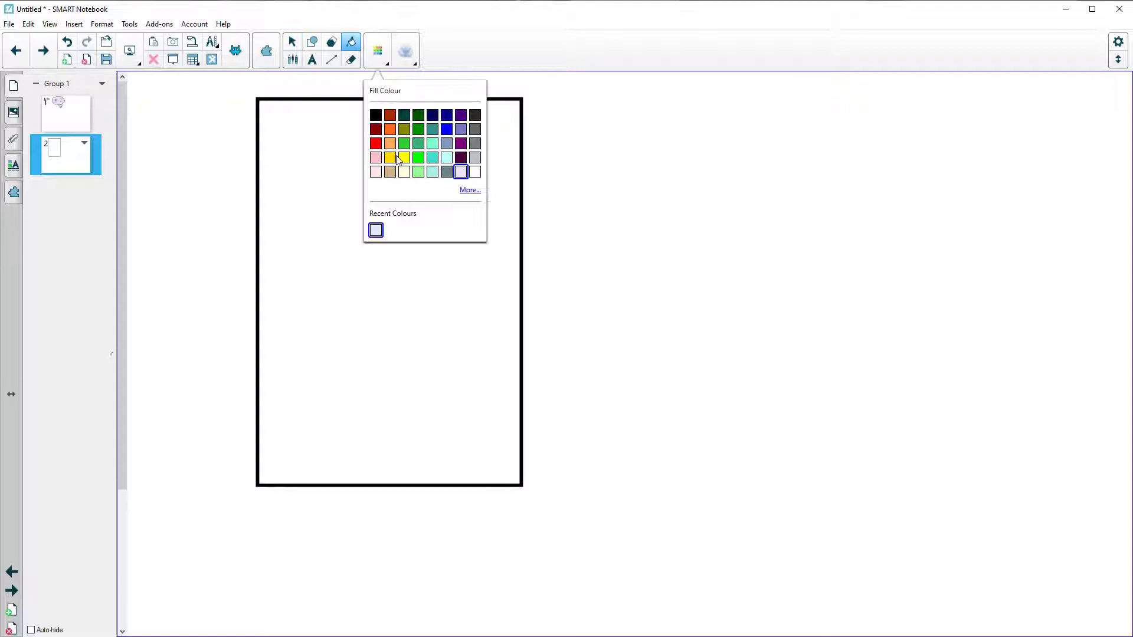
{"action": "left_click", "coordinate": [403, 158]}
{"action": "left_click", "coordinate": [354, 177]}
{"action": "left_click", "coordinate": [292, 41]}
{"action": "mouse_move", "coordinate": [389, 177]}
{"action": "left_mouse_down"}
{"action": "mouse_move", "coordinate": [372, 164]}
{"action": "mouse_move", "coordinate": [381, 177]}
{"action": "left_mouse_up"}
Duplicate the yellow rectangle beside the original and fill the copy black.
{"action": "left_click", "coordinate": [504, 103]}
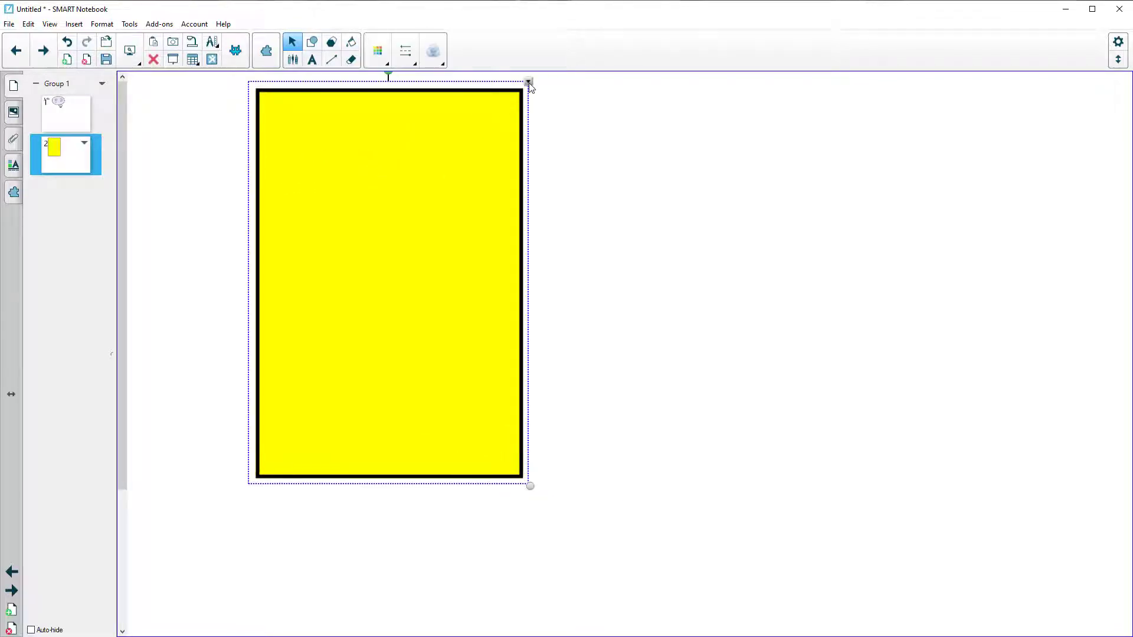
{"action": "left_click", "coordinate": [528, 82]}
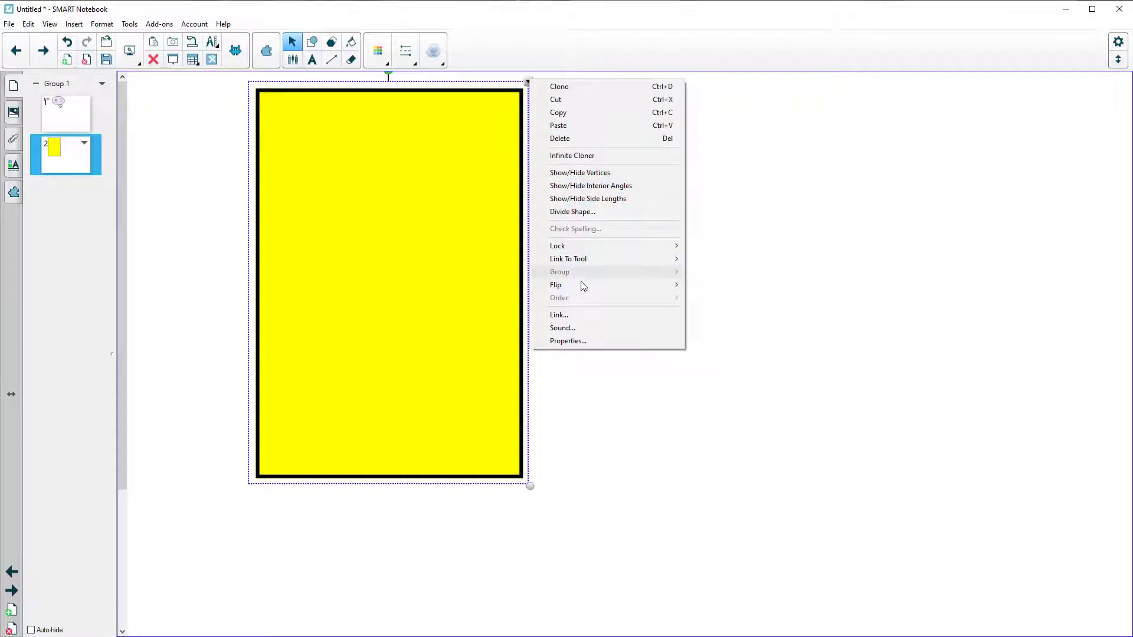
{"action": "left_click", "coordinate": [568, 91]}
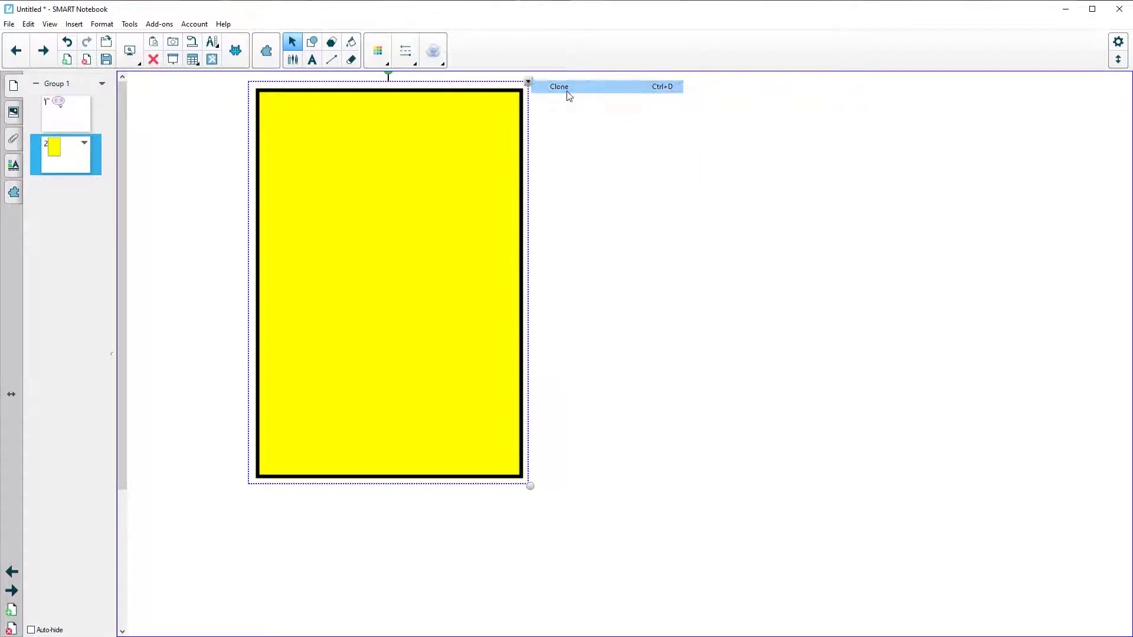
{"action": "left_click_drag", "start_coordinate": [519, 215], "coordinate": [702, 179]}
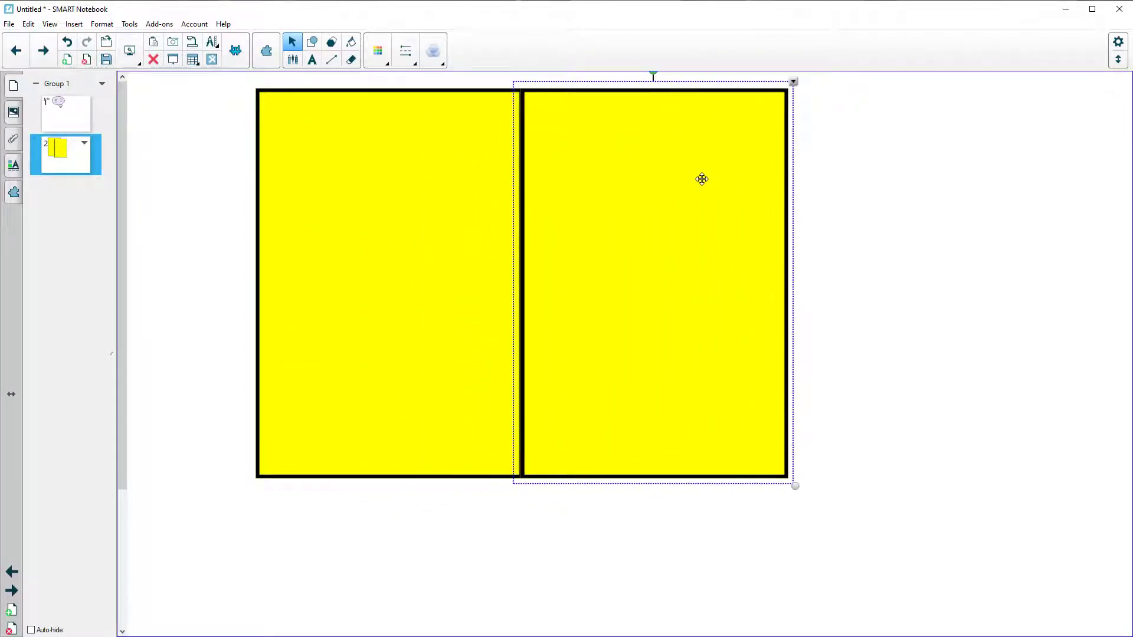
{"action": "left_click", "coordinate": [351, 41]}
{"action": "left_click", "coordinate": [377, 52]}
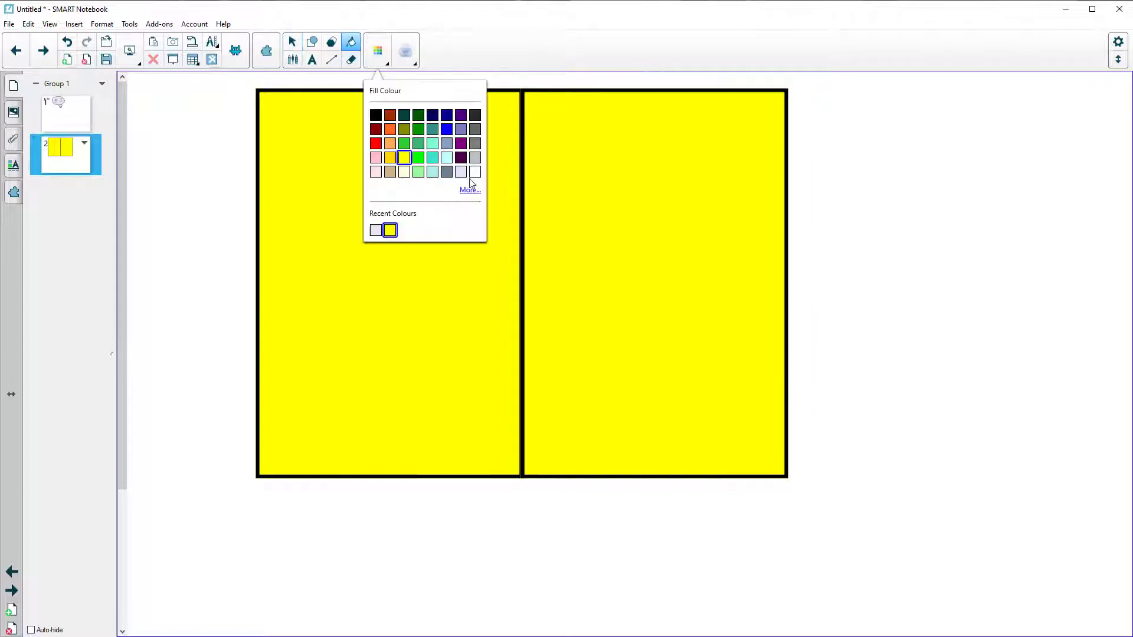
{"action": "left_click", "coordinate": [375, 115]}
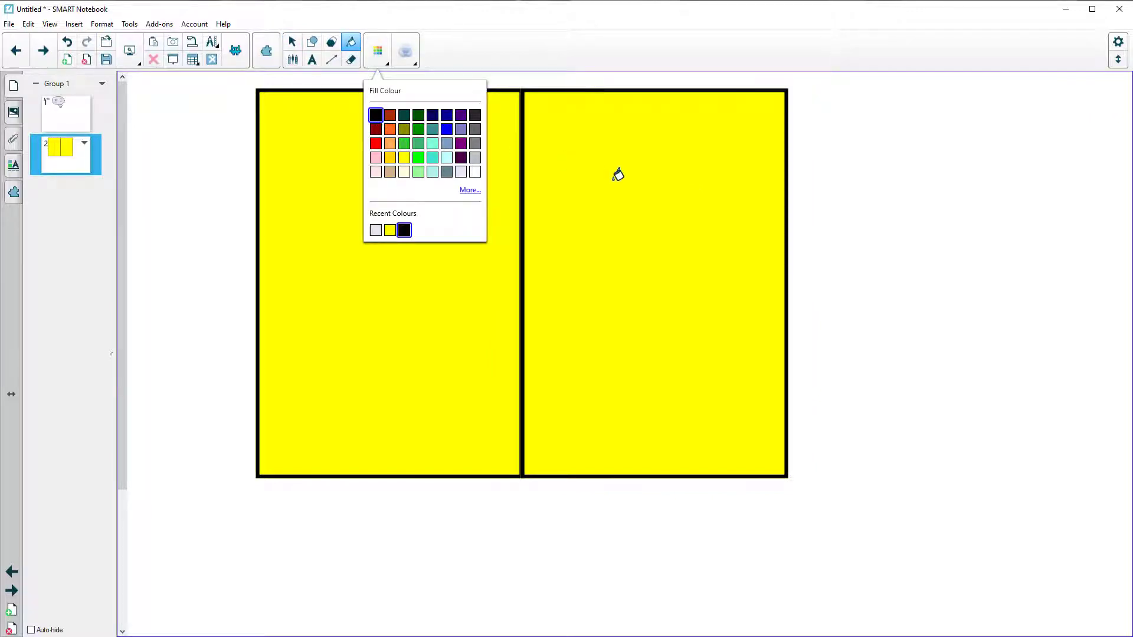
{"action": "left_click", "coordinate": [617, 175]}
Type a 'hello bonjour' text box and move it right of the rectangles.
{"action": "left_click", "coordinate": [312, 59]}
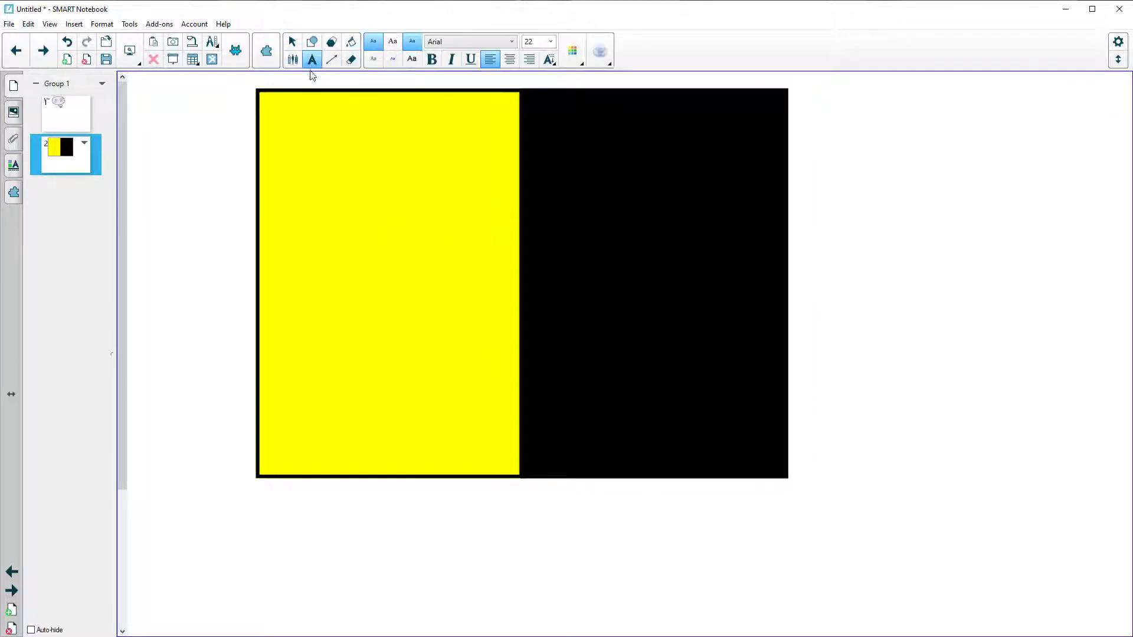
{"action": "left_click", "coordinate": [165, 118]}
{"action": "type", "text": "hel"}
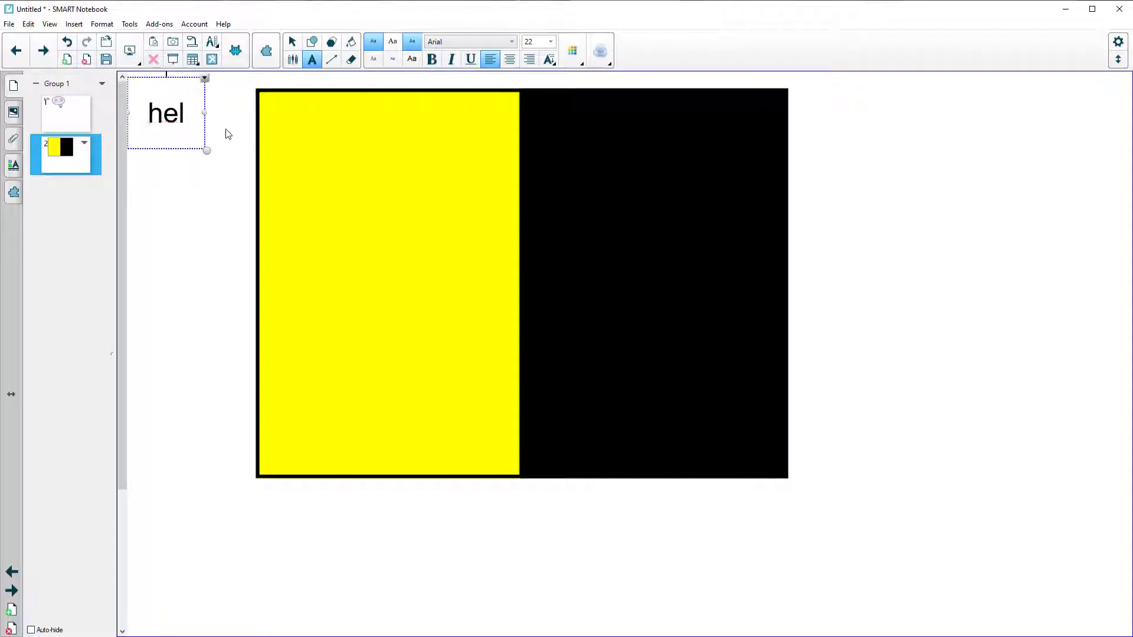
{"action": "type", "text": "lo bonjour"}
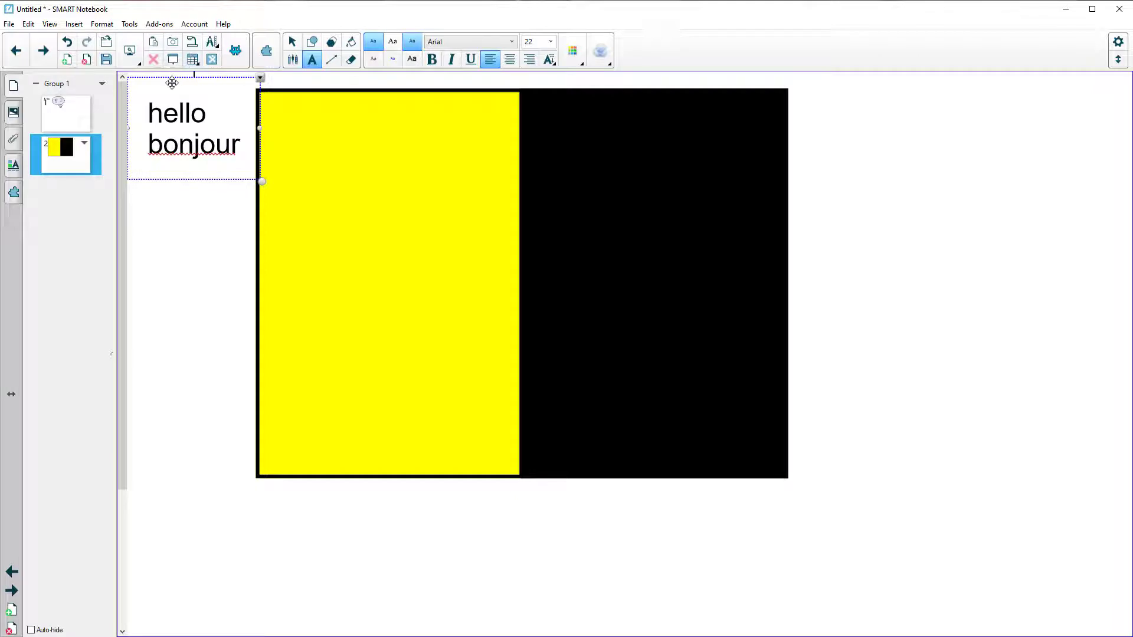
{"action": "left_click_drag", "start_coordinate": [172, 81], "coordinate": [848, 174]}
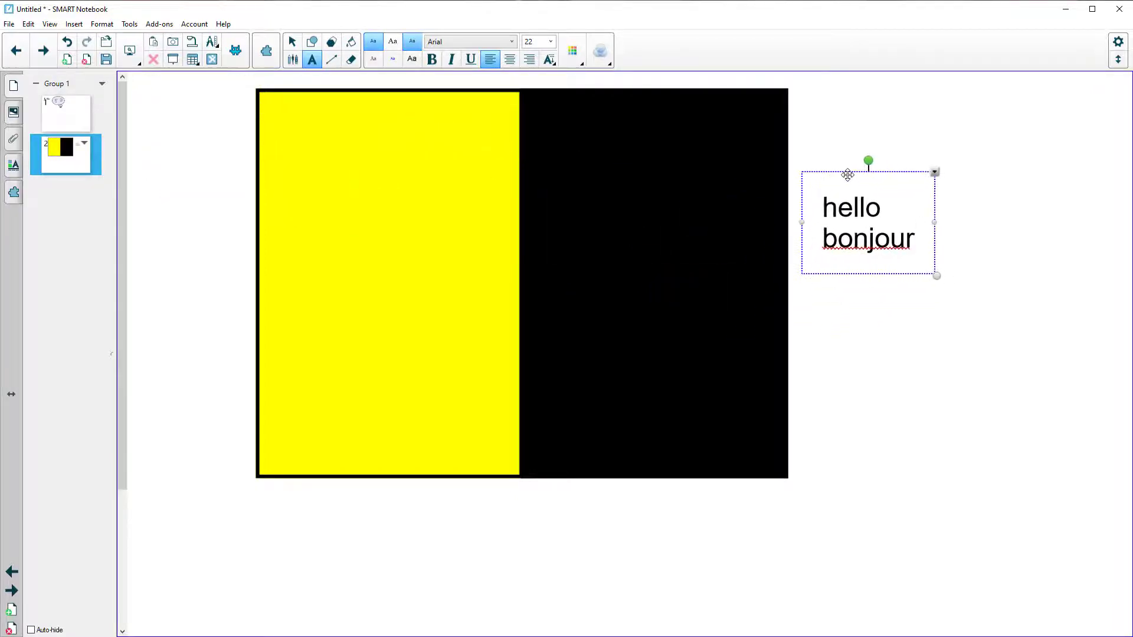
Colour bonjour yellow, then slide the text over the yellow and black halves.
{"action": "left_click_drag", "start_coordinate": [917, 235], "coordinate": [822, 239]}
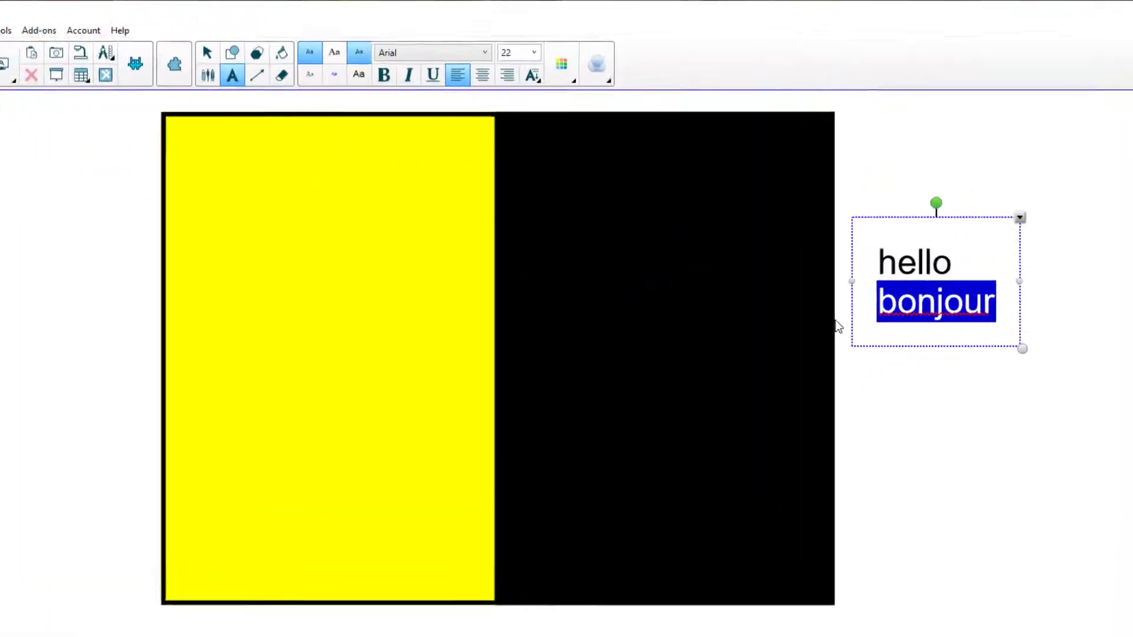
{"action": "left_click", "coordinate": [550, 89]}
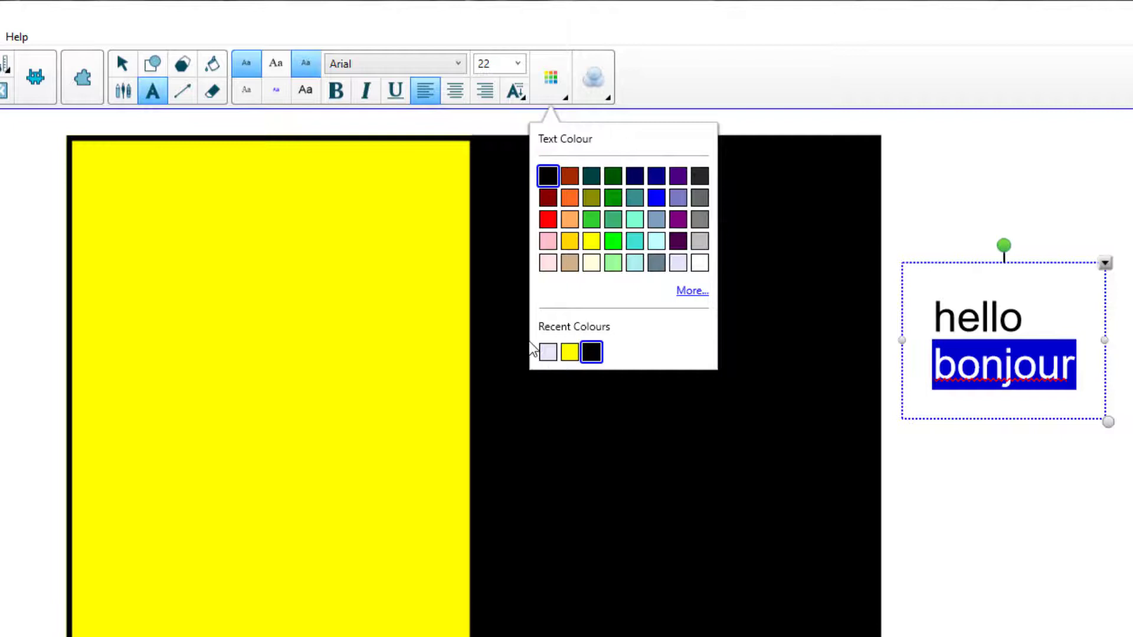
{"action": "left_click", "coordinate": [570, 353]}
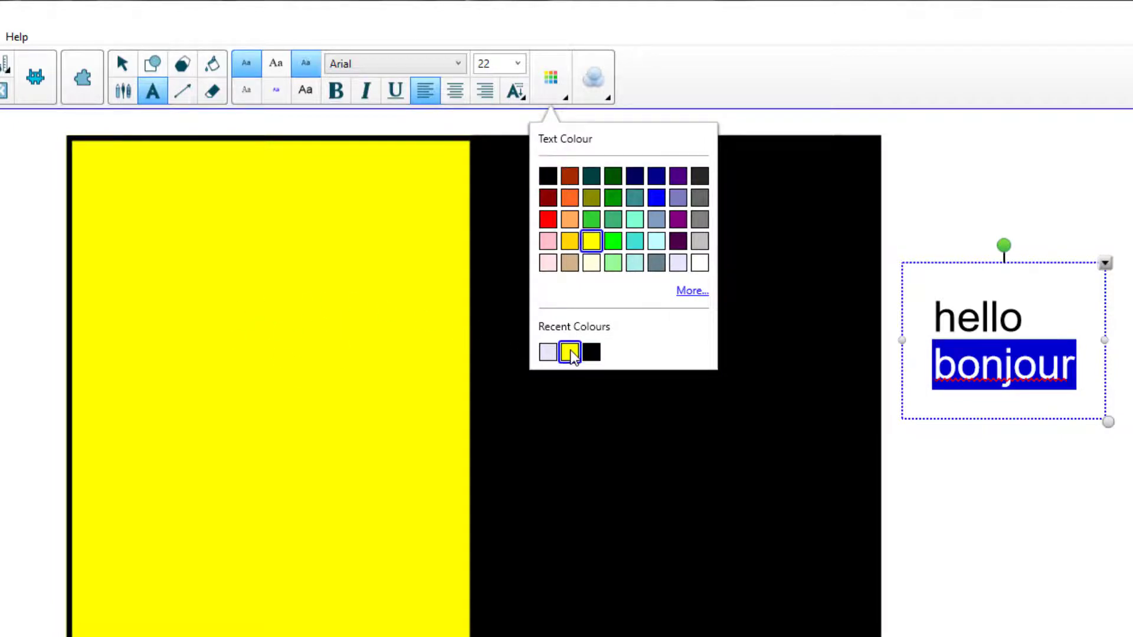
{"action": "left_click", "coordinate": [1043, 525]}
{"action": "left_click_drag", "start_coordinate": [1055, 324], "coordinate": [182, 283]}
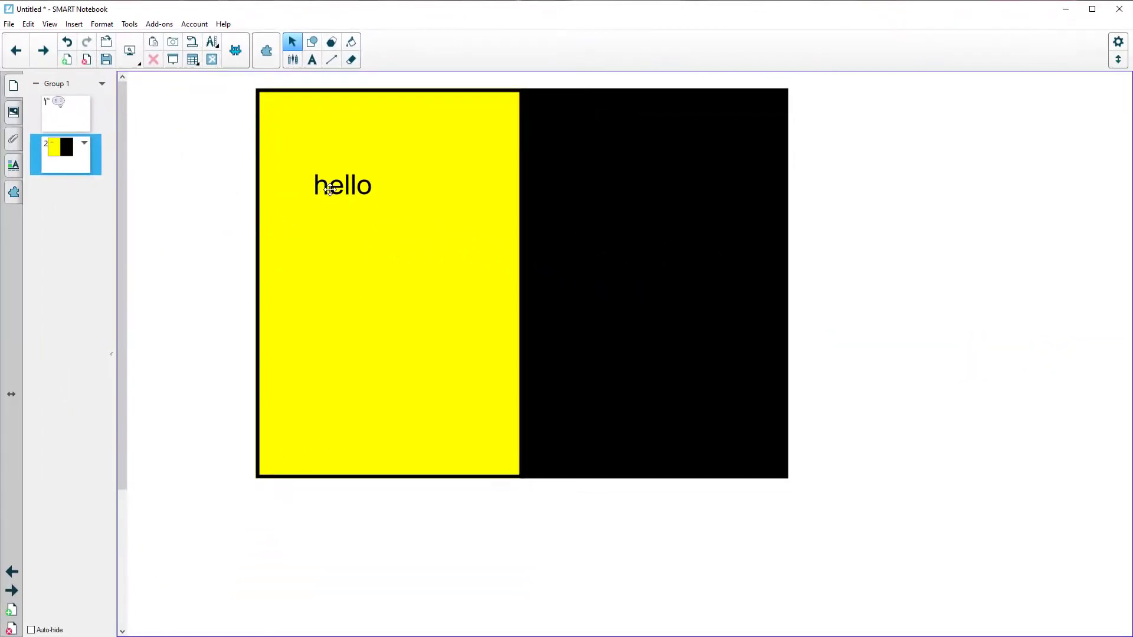
{"action": "mouse_move", "coordinate": [341, 191]}
{"action": "left_mouse_down"}
{"action": "mouse_move", "coordinate": [607, 201]}
{"action": "mouse_move", "coordinate": [346, 202]}
{"action": "mouse_move", "coordinate": [617, 223]}
{"action": "mouse_move", "coordinate": [352, 182]}
{"action": "mouse_move", "coordinate": [599, 182]}
{"action": "mouse_move", "coordinate": [352, 175]}
{"action": "left_mouse_up"}
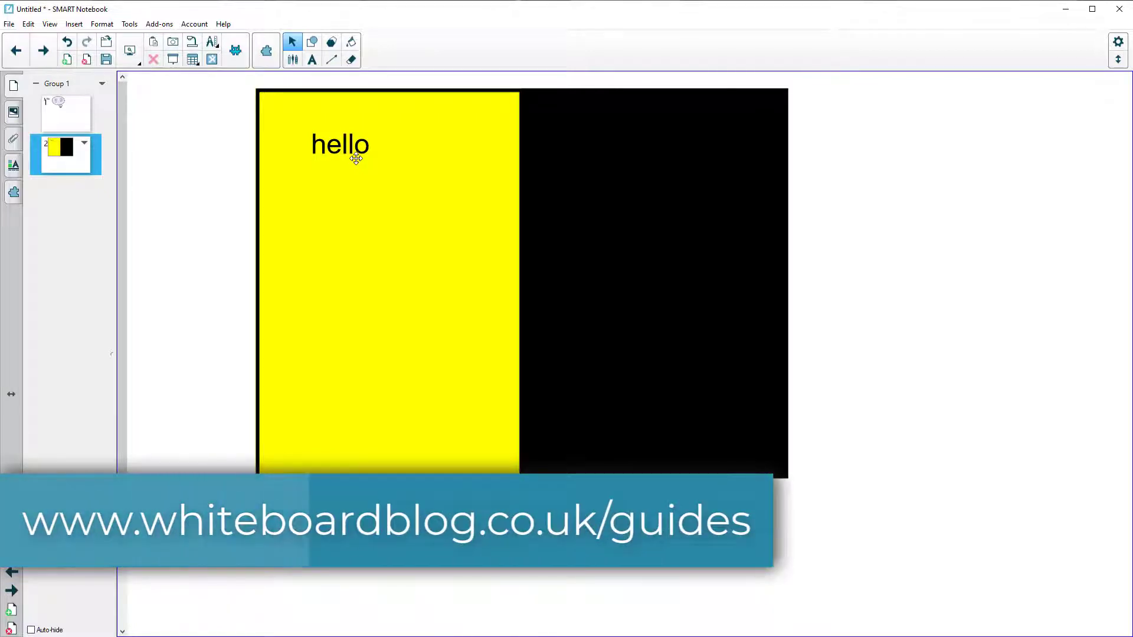
Move the text aside and lock the yellow rectangle in place.
{"action": "left_click_drag", "start_coordinate": [356, 129], "coordinate": [873, 123]}
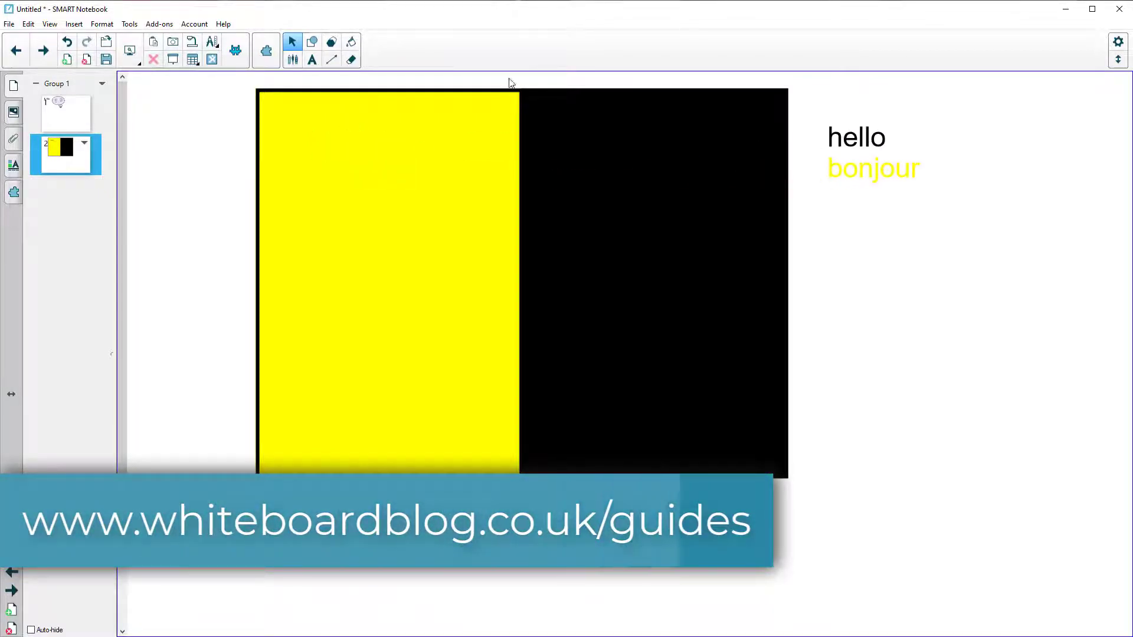
{"action": "left_click", "coordinate": [359, 134]}
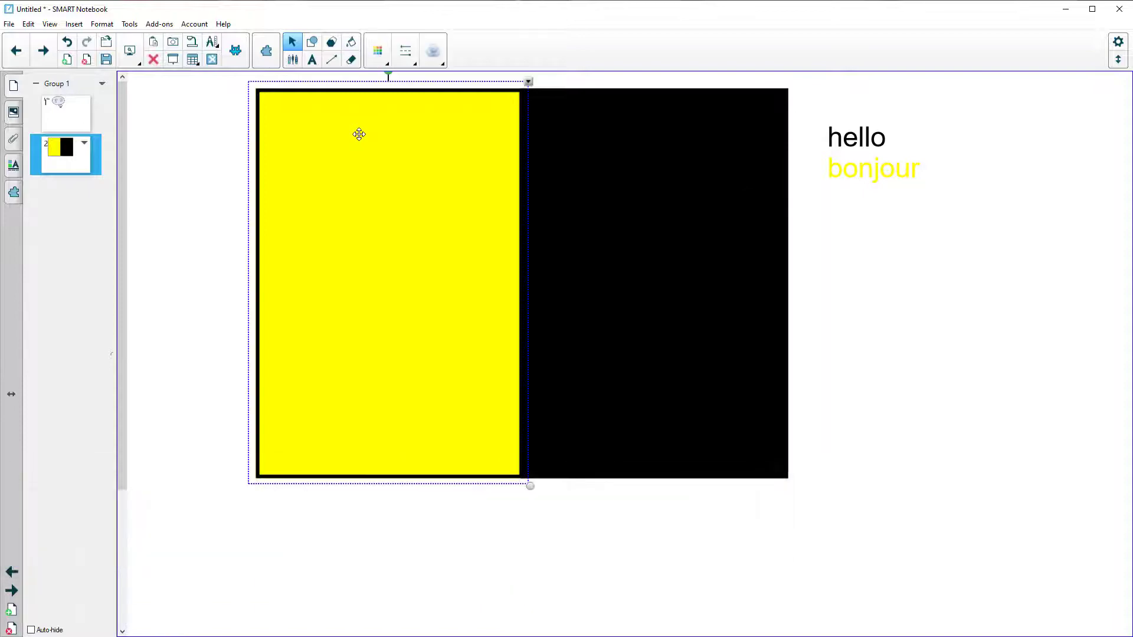
{"action": "left_click", "coordinate": [528, 82]}
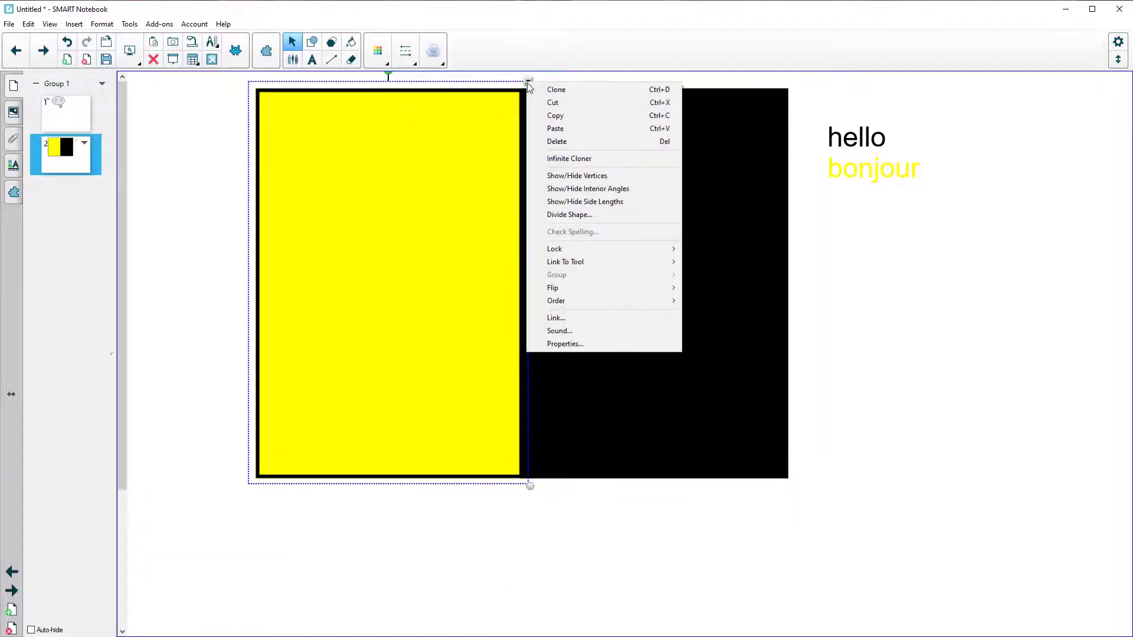
{"action": "right_click", "coordinate": [337, 156]}
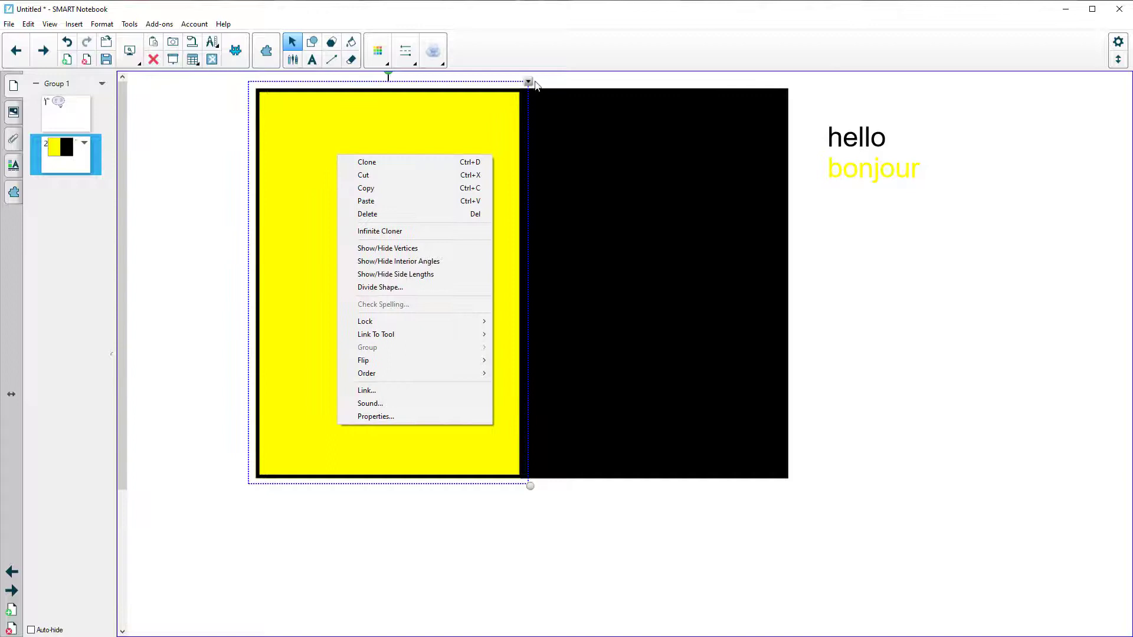
{"action": "mouse_move", "coordinate": [416, 326]}
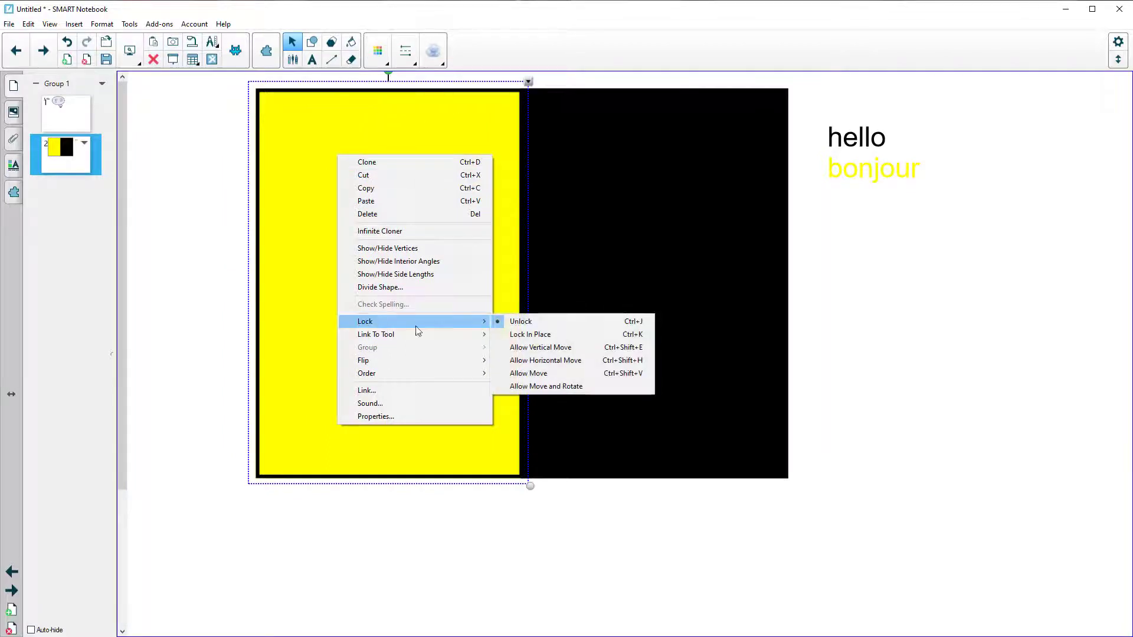
{"action": "left_click", "coordinate": [524, 335]}
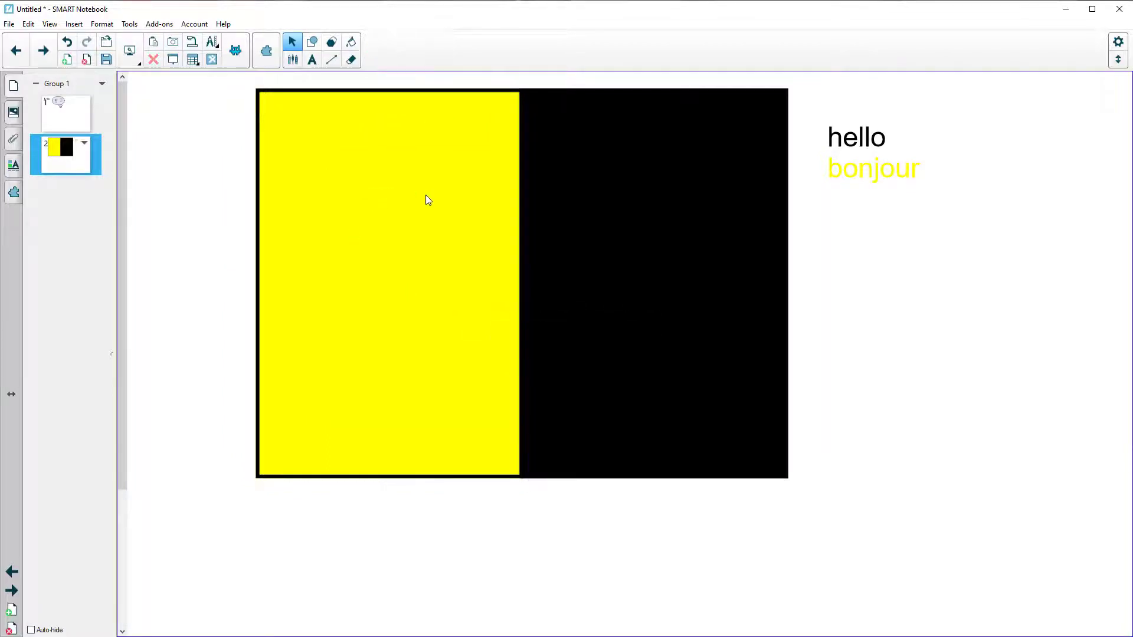
Lock the black rectangle in place and drag the text onto the yellow half.
{"action": "left_click", "coordinate": [621, 188]}
{"action": "right_click", "coordinate": [619, 187]}
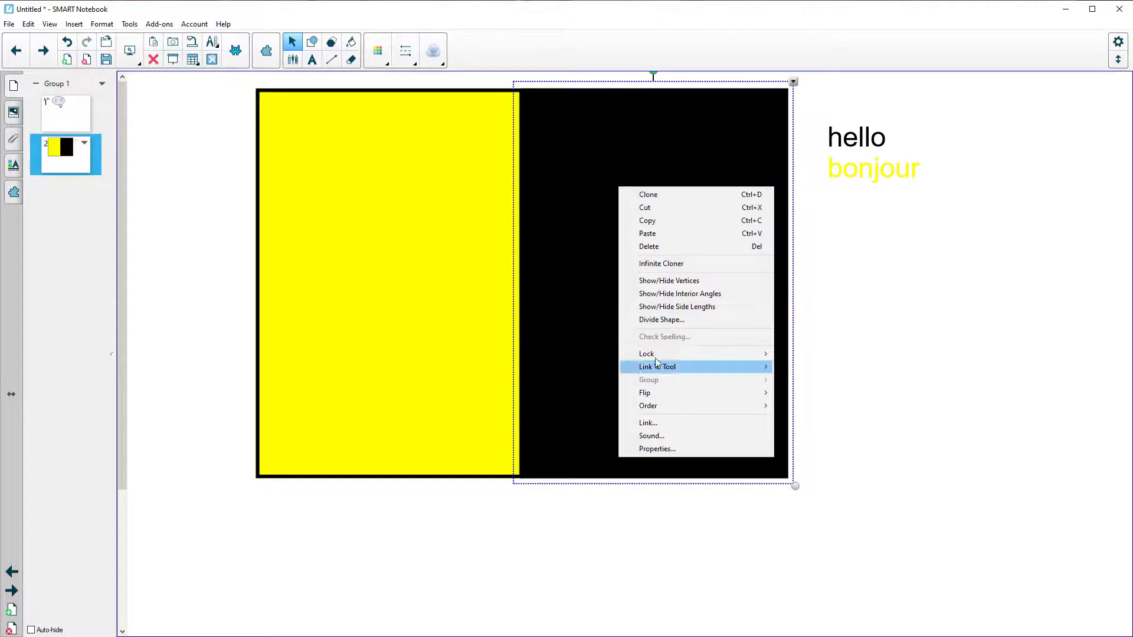
{"action": "mouse_move", "coordinate": [679, 354]}
{"action": "left_click", "coordinate": [800, 369]}
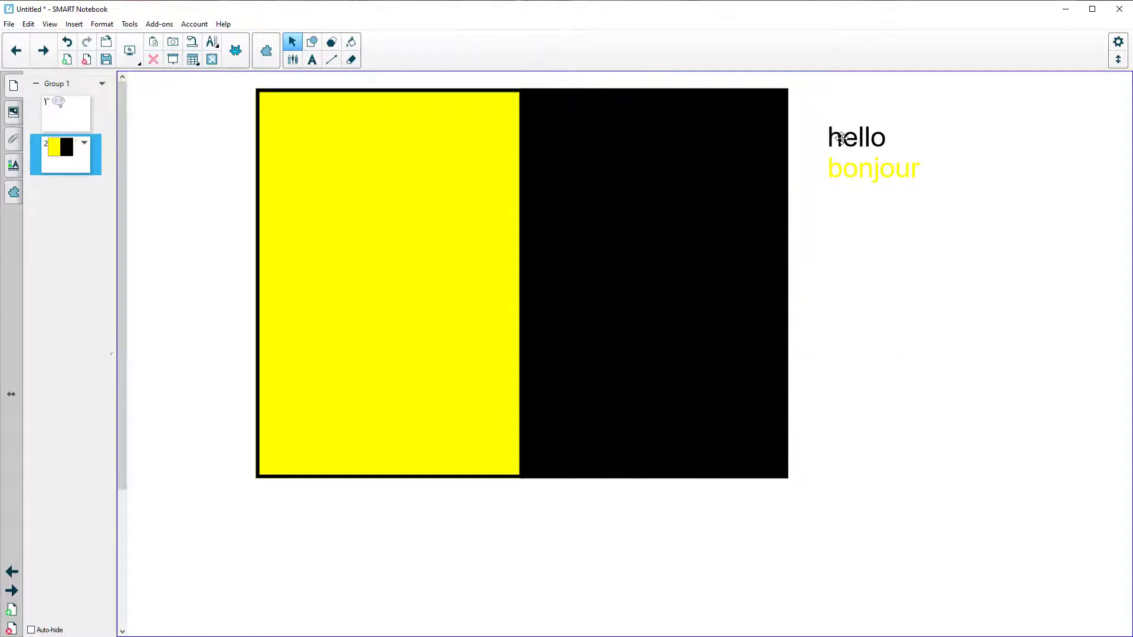
{"action": "left_click_drag", "start_coordinate": [842, 138], "coordinate": [333, 151]}
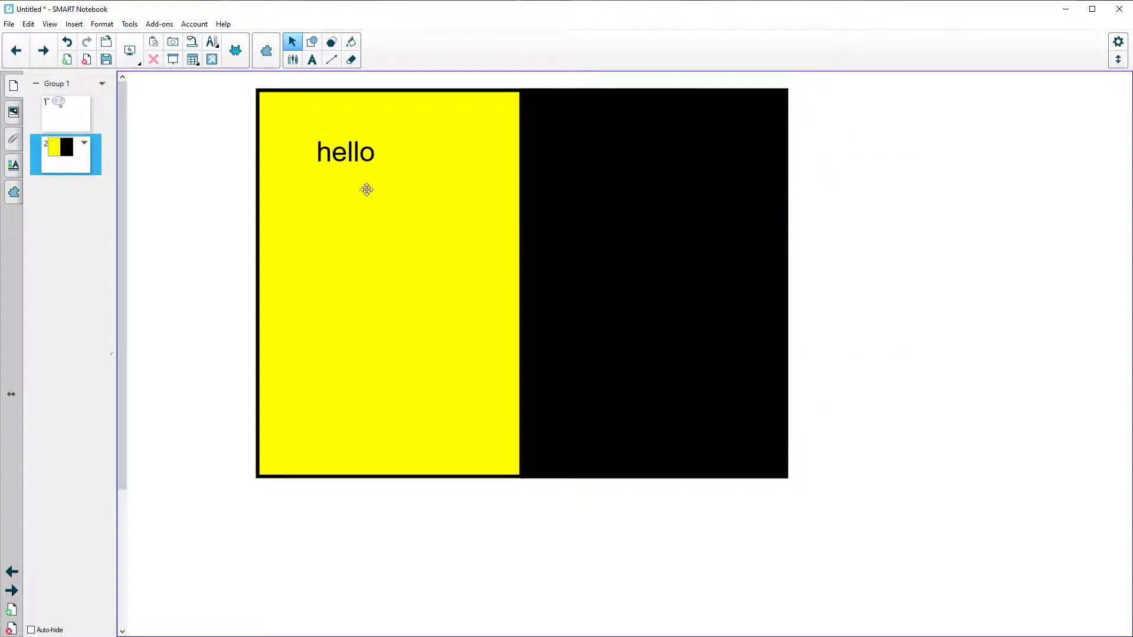
Add page 3 with two overlapping rounded squares filled grey and orange.
{"action": "left_click", "coordinate": [66, 59]}
{"action": "left_click", "coordinate": [311, 41]}
{"action": "left_click", "coordinate": [393, 41]}
{"action": "left_click_drag", "start_coordinate": [357, 206], "coordinate": [454, 314]}
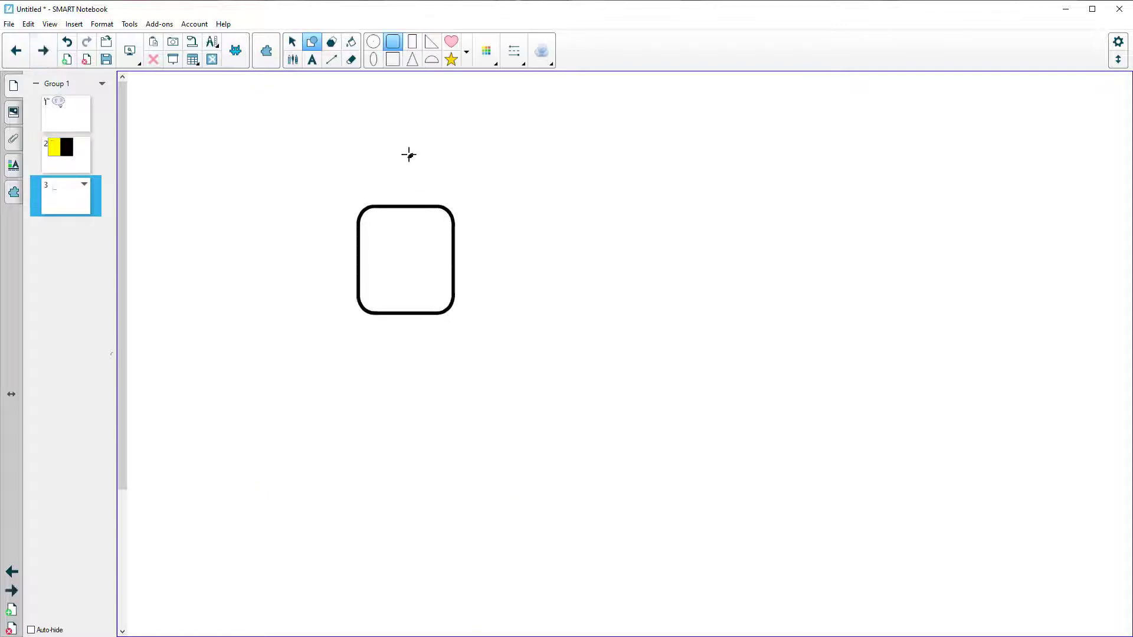
{"action": "left_click_drag", "start_coordinate": [407, 154], "coordinate": [519, 284]}
{"action": "left_click", "coordinate": [351, 42]}
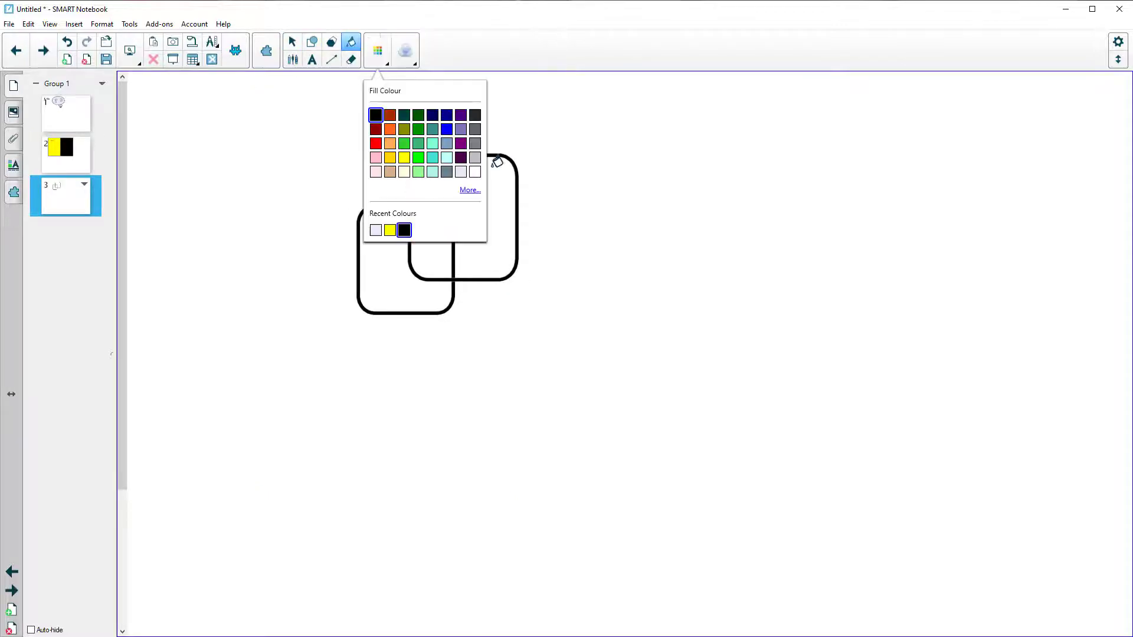
{"action": "left_click", "coordinate": [475, 158]}
{"action": "left_click", "coordinate": [501, 180]}
{"action": "left_click", "coordinate": [376, 53]}
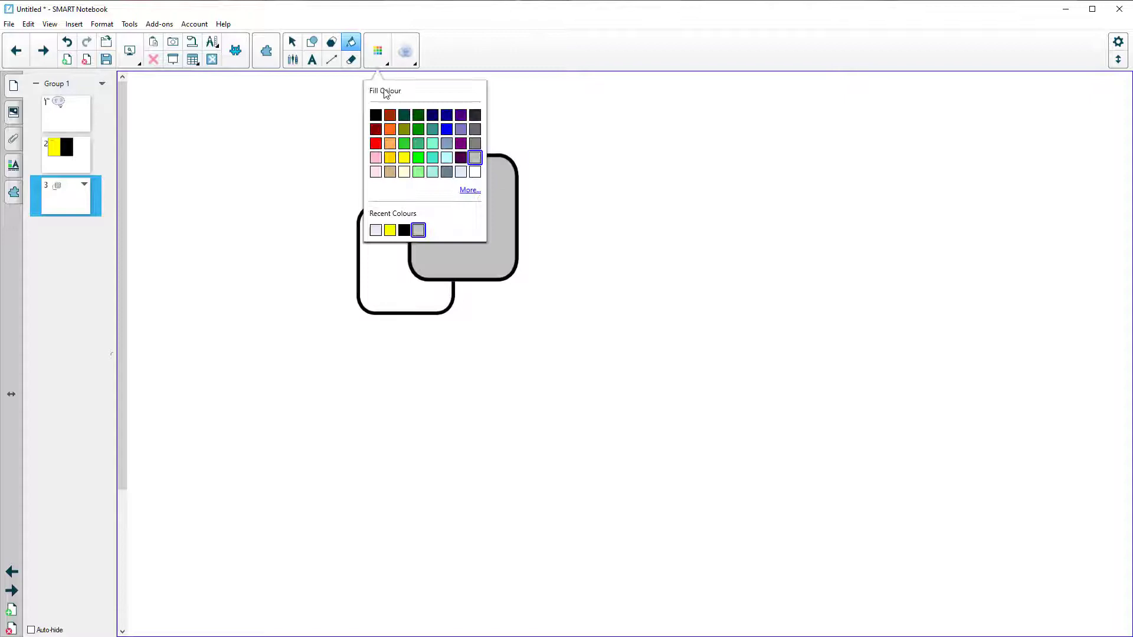
{"action": "left_click", "coordinate": [390, 144]}
{"action": "left_click", "coordinate": [384, 281]}
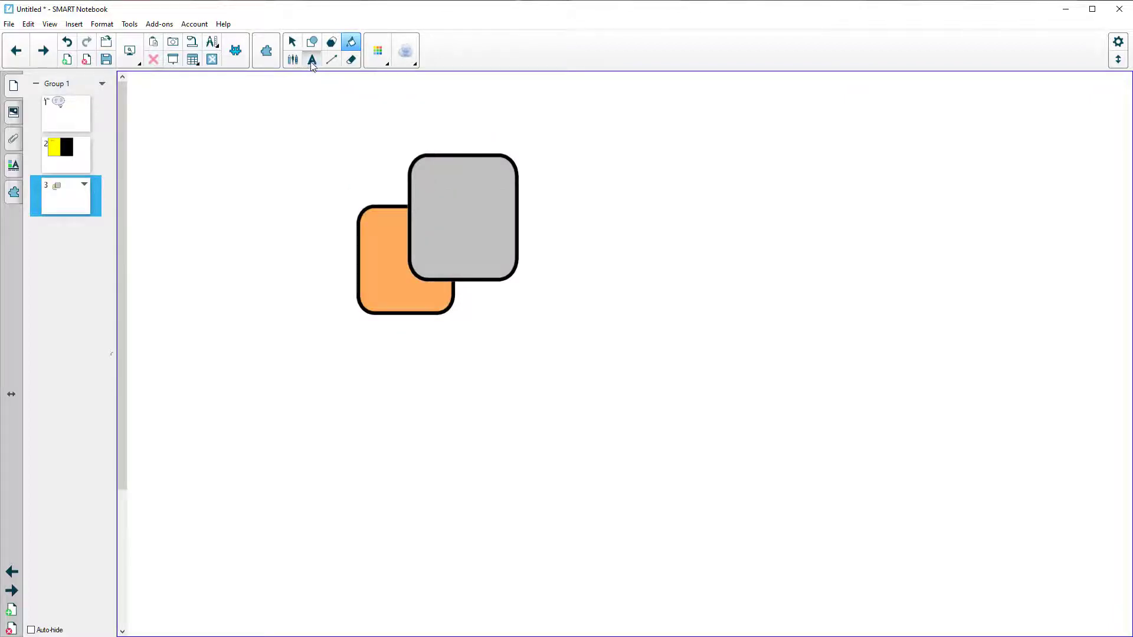
Add a typed 'one' label below the grey square.
{"action": "left_click", "coordinate": [312, 61]}
{"action": "left_click", "coordinate": [563, 220]}
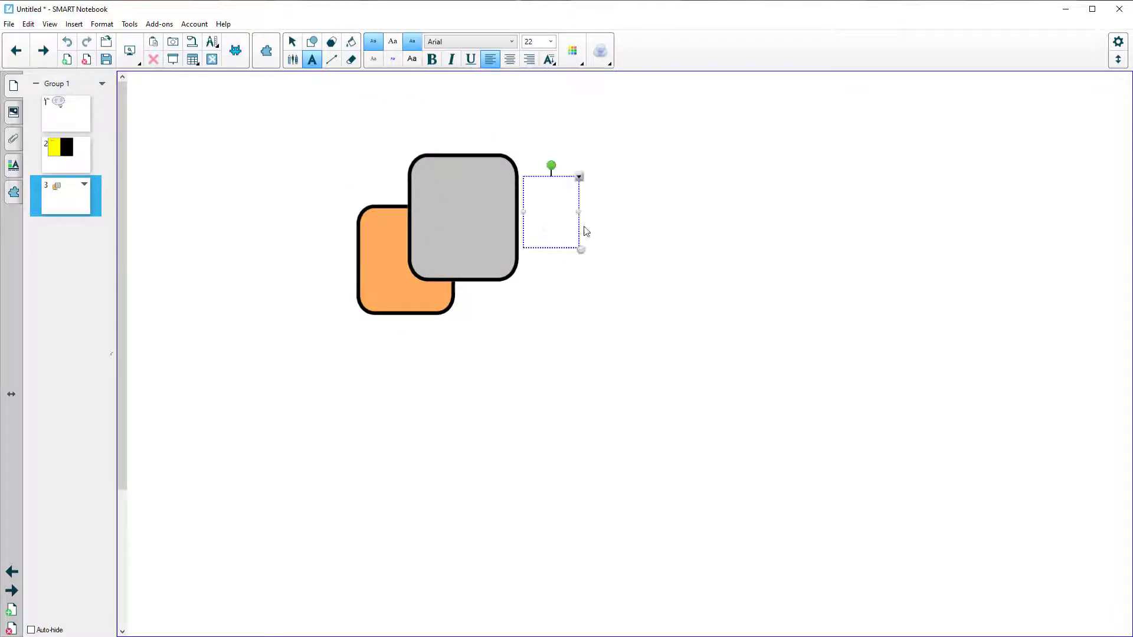
{"action": "type", "text": "one"}
{"action": "left_click", "coordinate": [293, 43]}
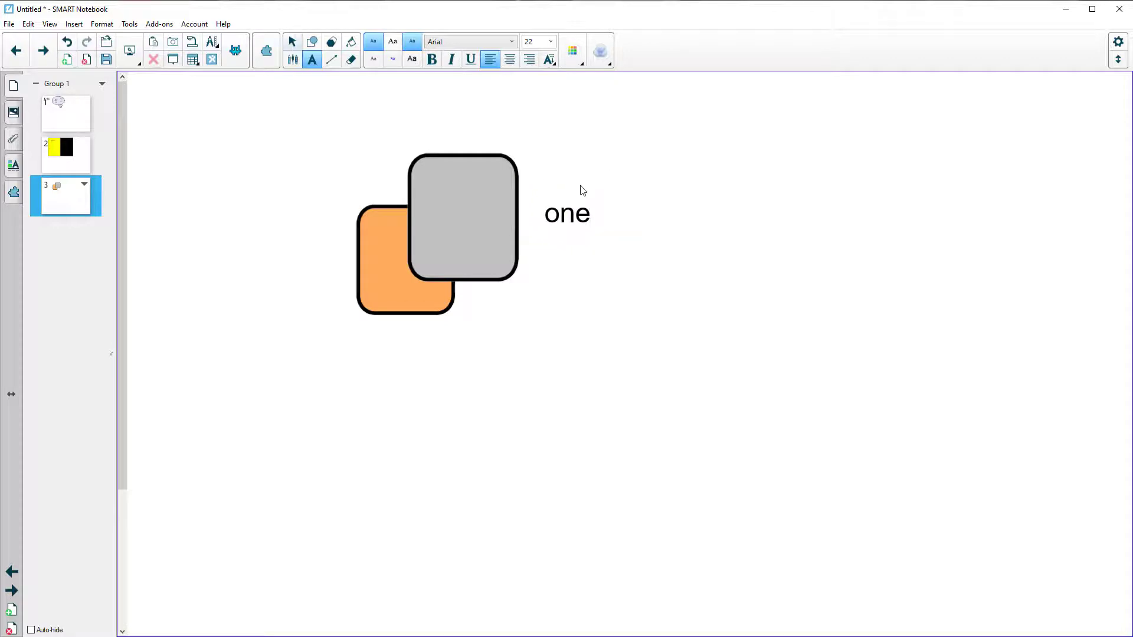
{"action": "left_click_drag", "start_coordinate": [574, 225], "coordinate": [491, 308]}
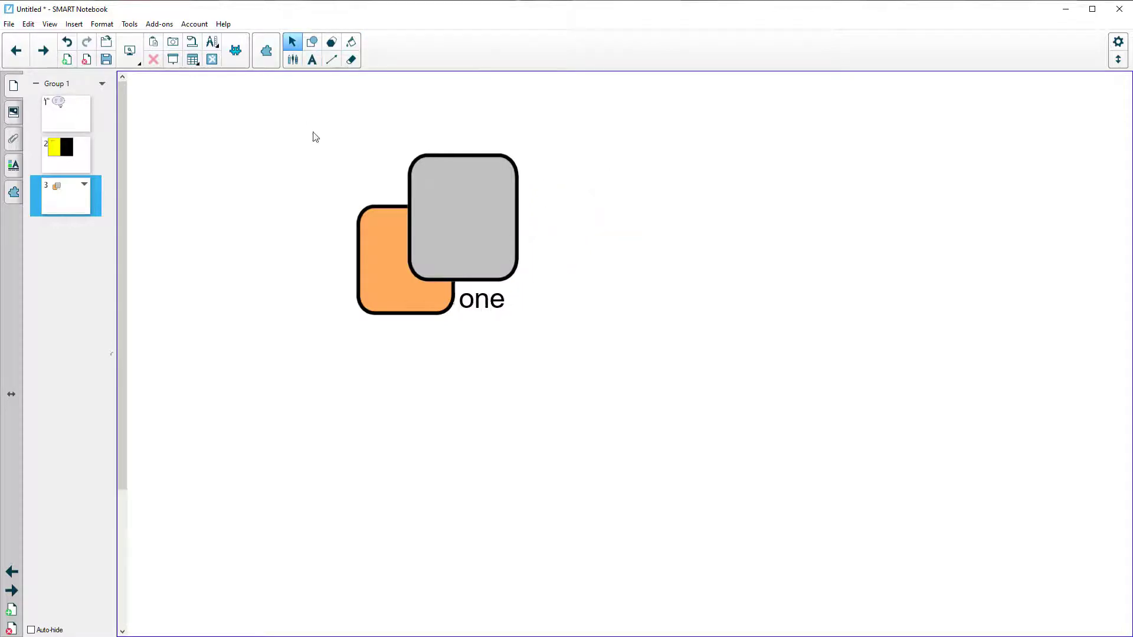
Group both squares and the label, then move the group toward the top-left.
{"action": "left_click_drag", "start_coordinate": [305, 123], "coordinate": [566, 376]}
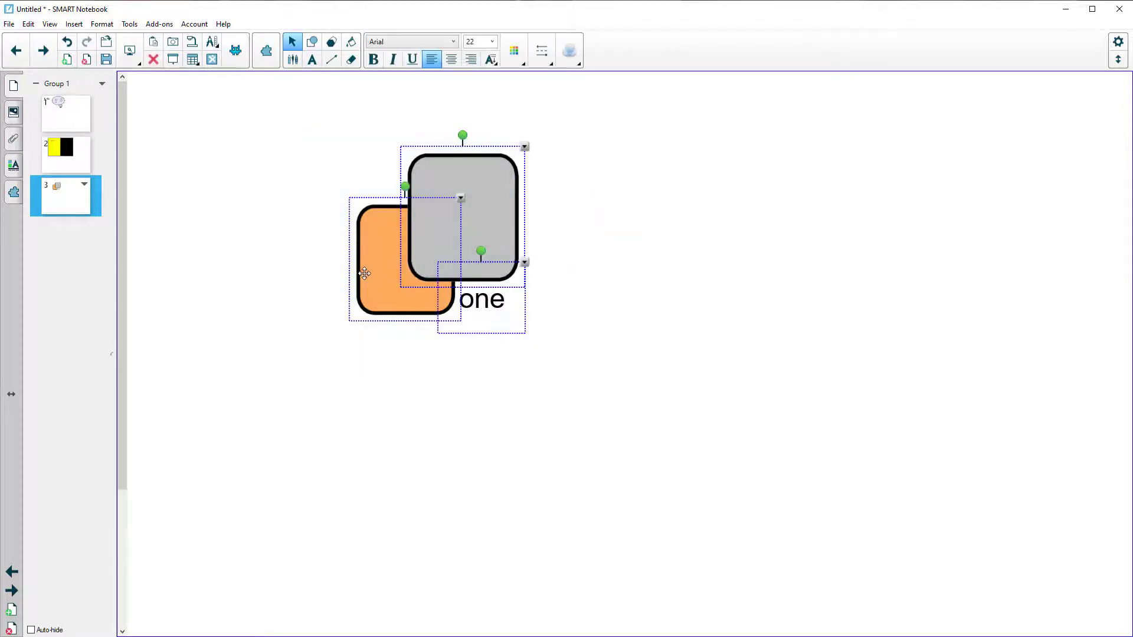
{"action": "right_click", "coordinate": [482, 203]}
{"action": "mouse_move", "coordinate": [516, 400]}
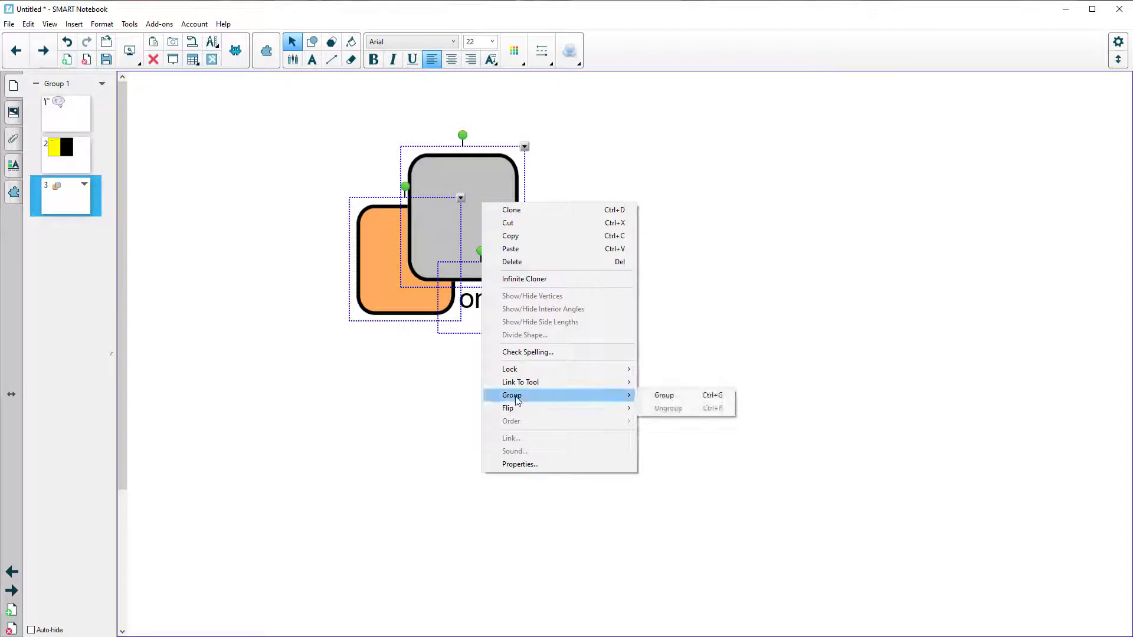
{"action": "left_click", "coordinate": [667, 395]}
{"action": "left_click_drag", "start_coordinate": [500, 202], "coordinate": [295, 193]}
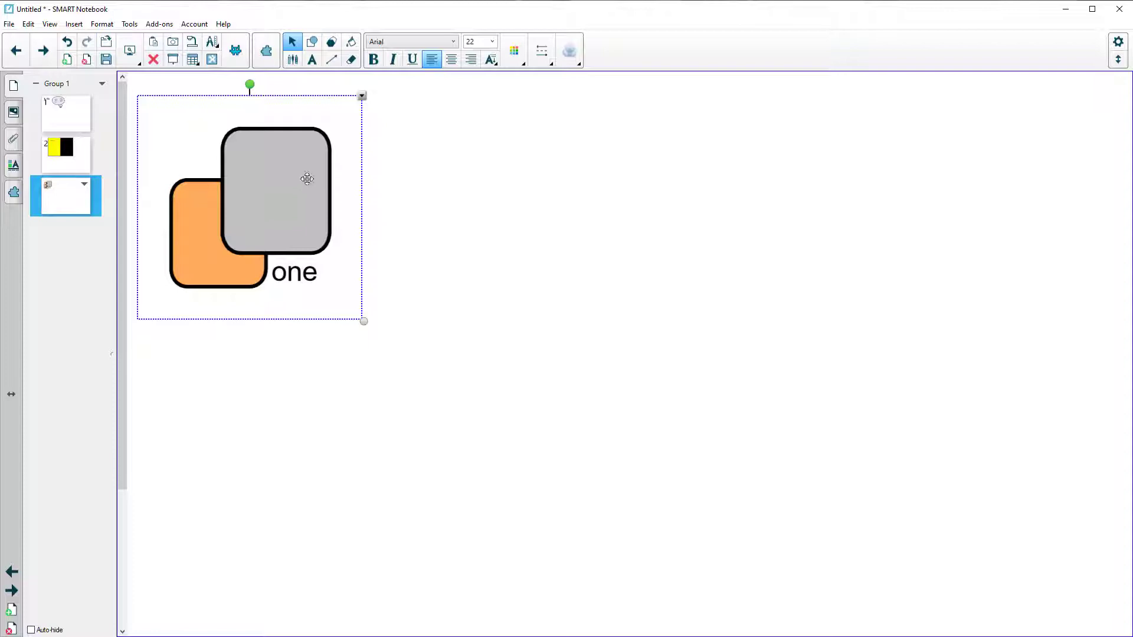
Delete the selected group and draw a six-sided regular polygon near the top of page 3.
{"action": "key", "text": "Delete"}
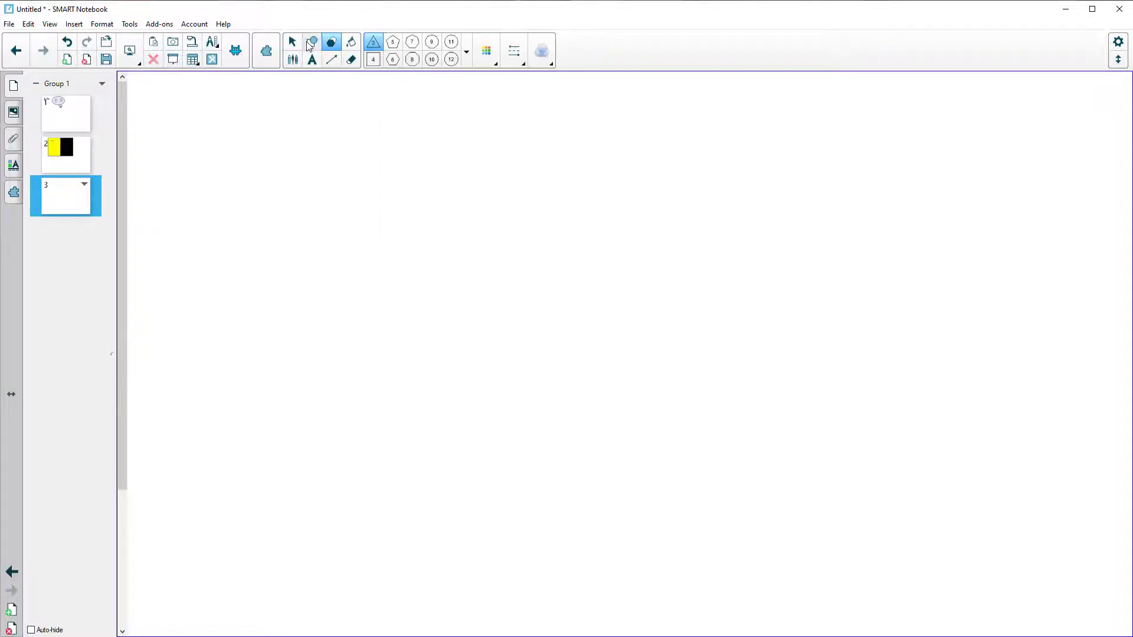
{"action": "left_click", "coordinate": [313, 42]}
{"action": "left_click", "coordinate": [331, 45]}
{"action": "left_click", "coordinate": [392, 59]}
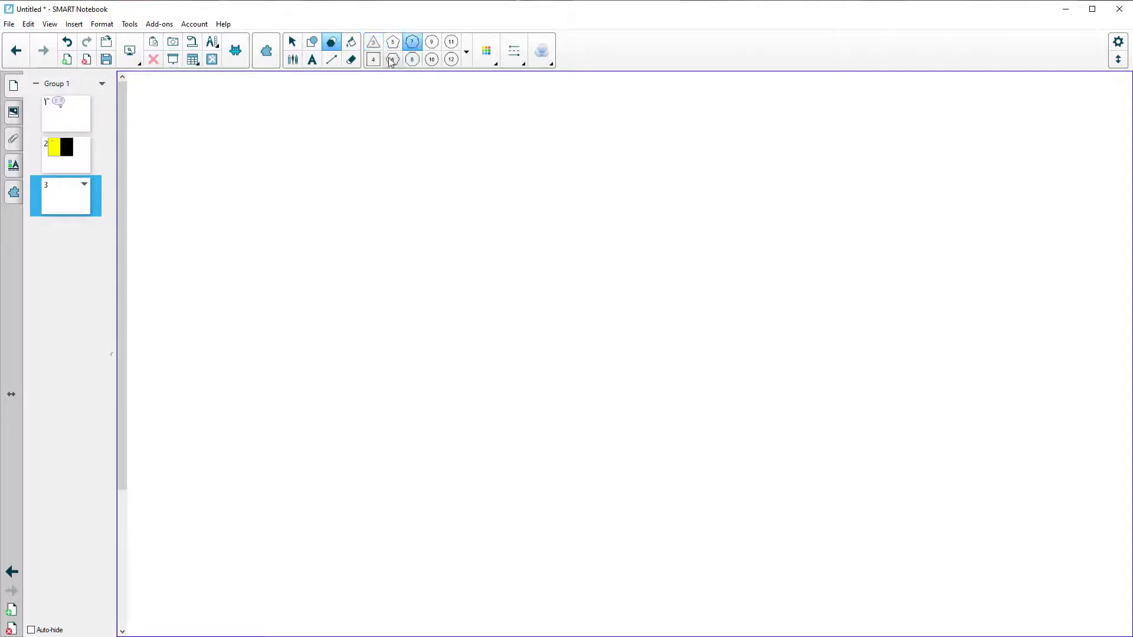
{"action": "left_click_drag", "start_coordinate": [338, 105], "coordinate": [531, 283]}
Fill the hexagon turquoise, then move it down-right and enlarge it.
{"action": "left_click", "coordinate": [351, 42]}
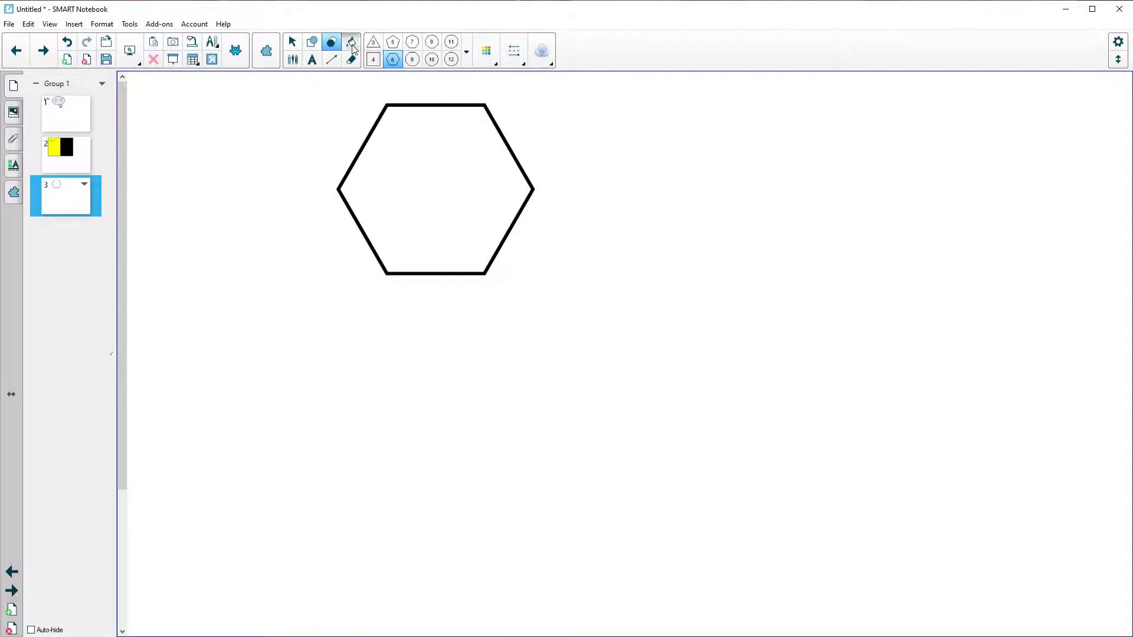
{"action": "left_click", "coordinate": [378, 51]}
{"action": "left_click", "coordinate": [467, 172]}
{"action": "left_click", "coordinate": [514, 158]}
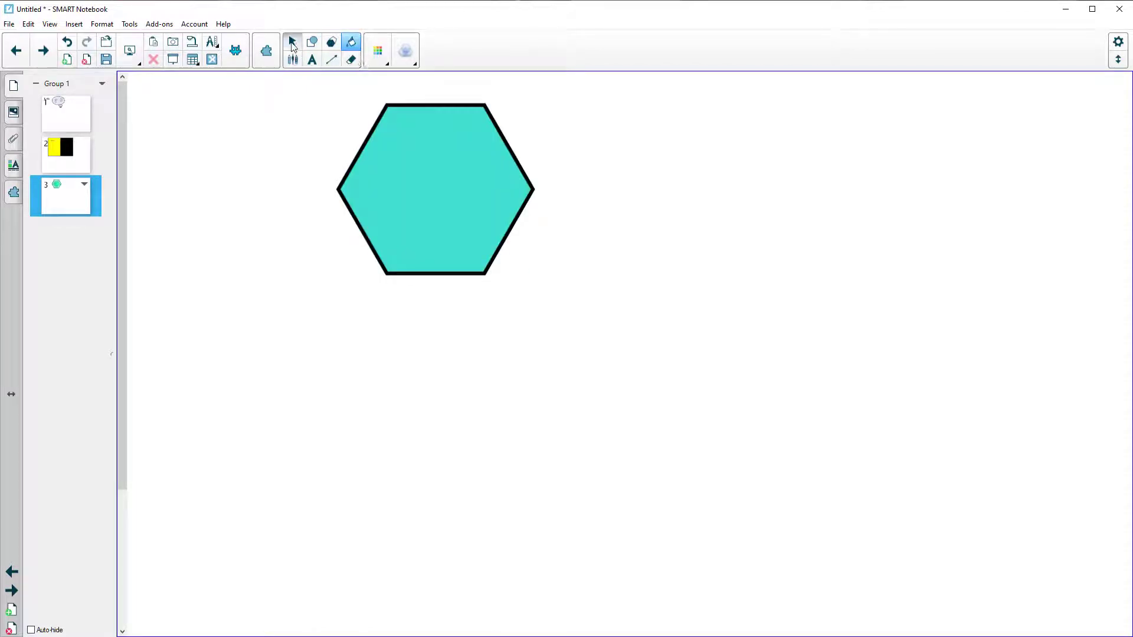
{"action": "left_click", "coordinate": [292, 41]}
{"action": "left_click_drag", "start_coordinate": [417, 197], "coordinate": [447, 270]}
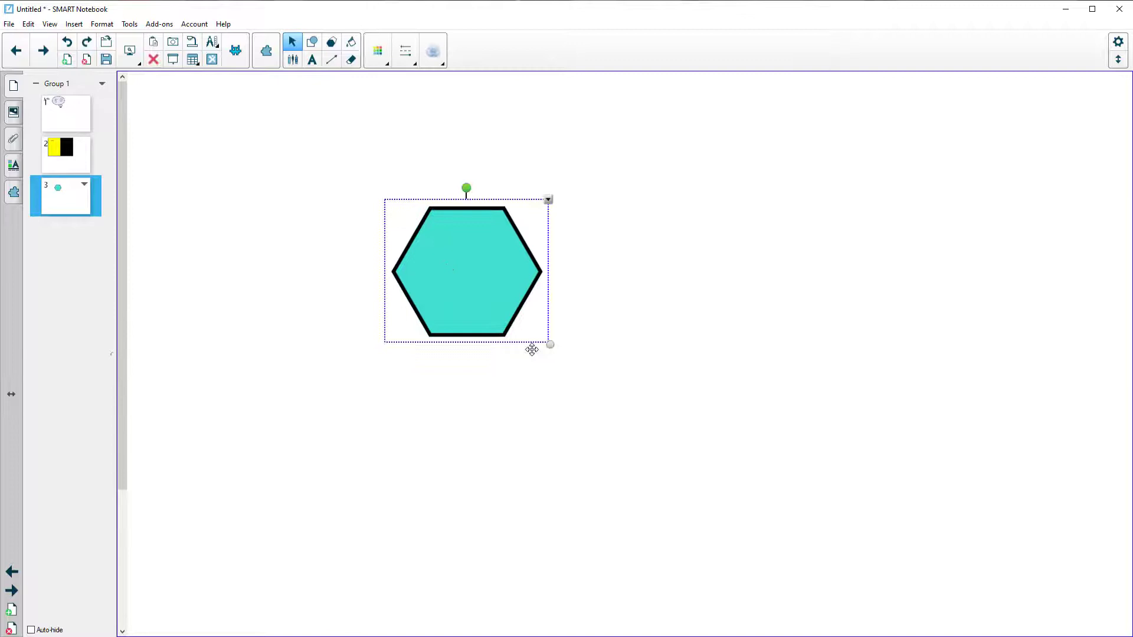
{"action": "left_click_drag", "start_coordinate": [549, 345], "coordinate": [607, 388]}
Reposition the hexagon, show its vertices, and try dragging its left corner.
{"action": "left_click_drag", "start_coordinate": [531, 300], "coordinate": [458, 250]}
{"action": "right_click", "coordinate": [425, 198]}
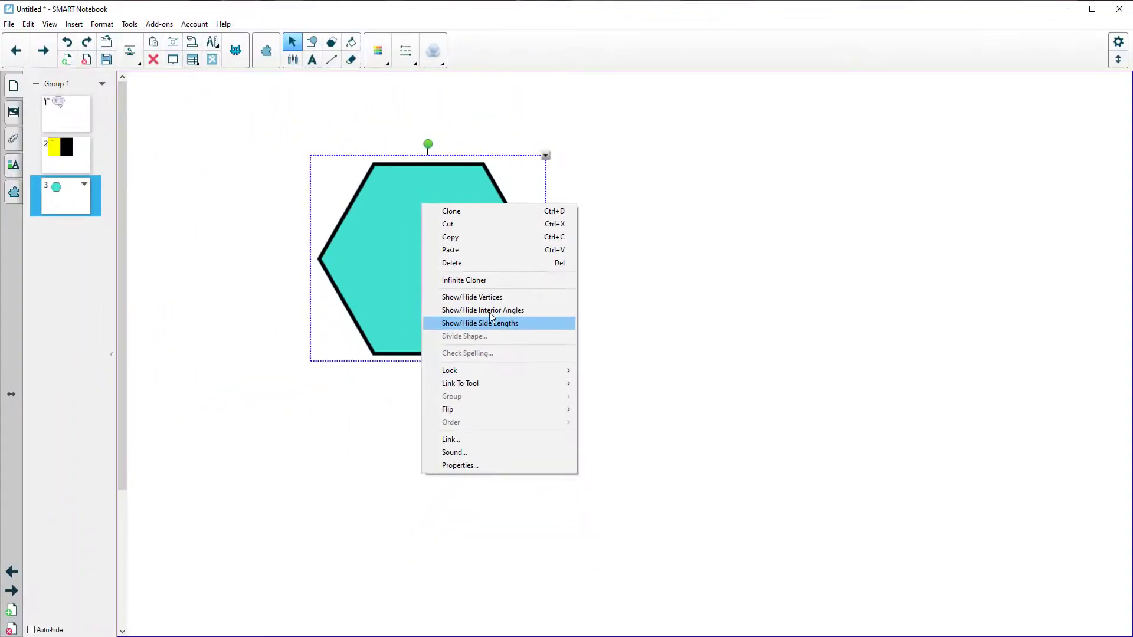
{"action": "left_click", "coordinate": [478, 297]}
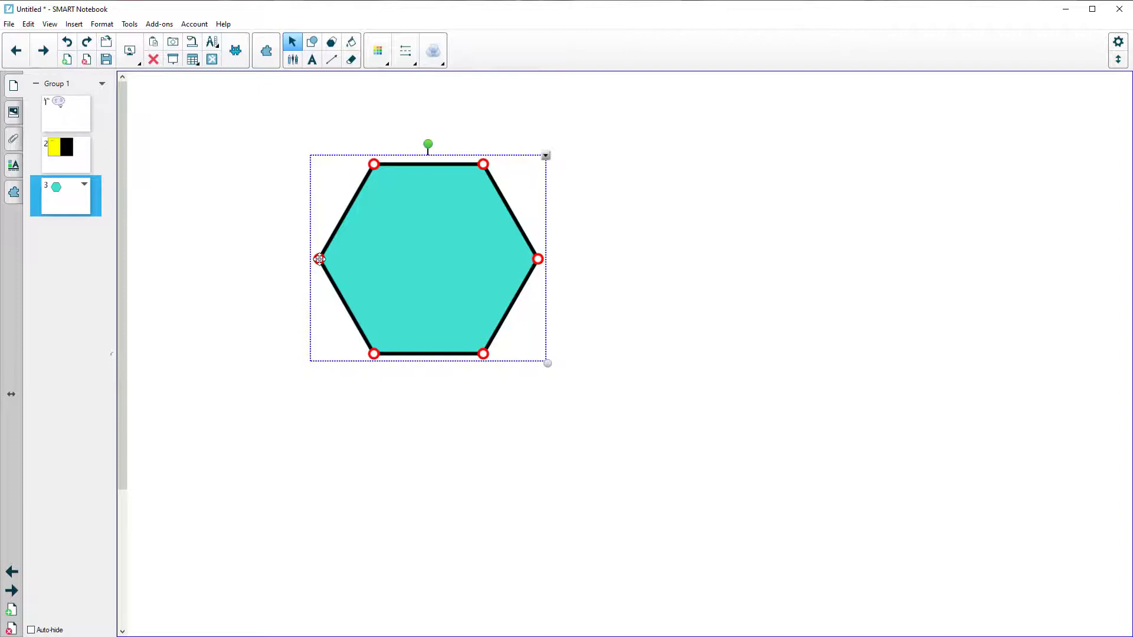
{"action": "mouse_move", "coordinate": [319, 258]}
{"action": "left_mouse_down"}
{"action": "mouse_move", "coordinate": [455, 266]}
{"action": "mouse_move", "coordinate": [280, 257]}
{"action": "mouse_move", "coordinate": [296, 159]}
{"action": "mouse_move", "coordinate": [286, 256]}
{"action": "mouse_move", "coordinate": [298, 242]}
{"action": "mouse_move", "coordinate": [318, 257]}
{"action": "mouse_move", "coordinate": [308, 259]}
{"action": "left_mouse_up"}
Show the hexagon's interior angles and reshape its left corner to 109.9°.
{"action": "right_click", "coordinate": [414, 251]}
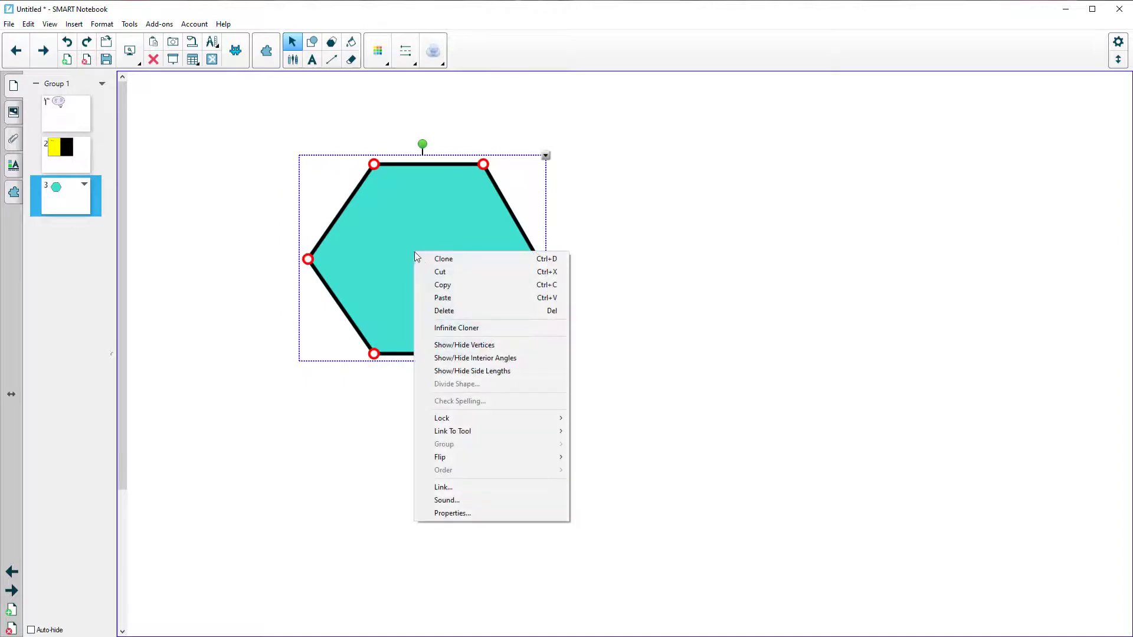
{"action": "left_click", "coordinate": [475, 359]}
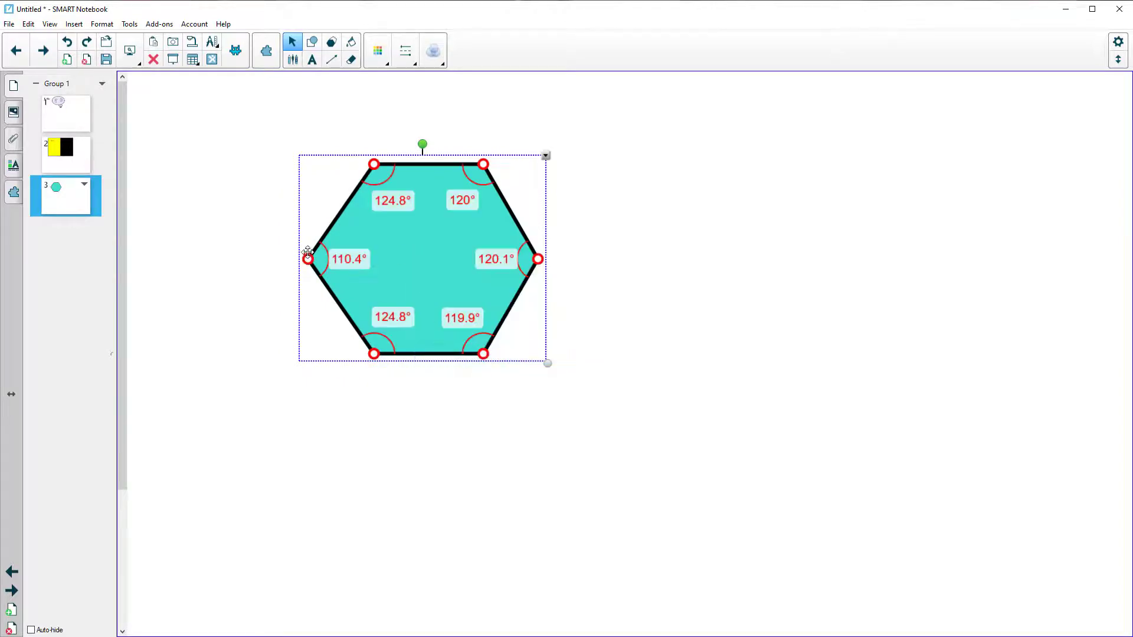
{"action": "mouse_move", "coordinate": [308, 253]}
{"action": "left_mouse_down"}
{"action": "mouse_move", "coordinate": [317, 177]}
{"action": "mouse_move", "coordinate": [313, 258]}
{"action": "mouse_move", "coordinate": [206, 253]}
{"action": "mouse_move", "coordinate": [307, 256]}
{"action": "left_mouse_up"}
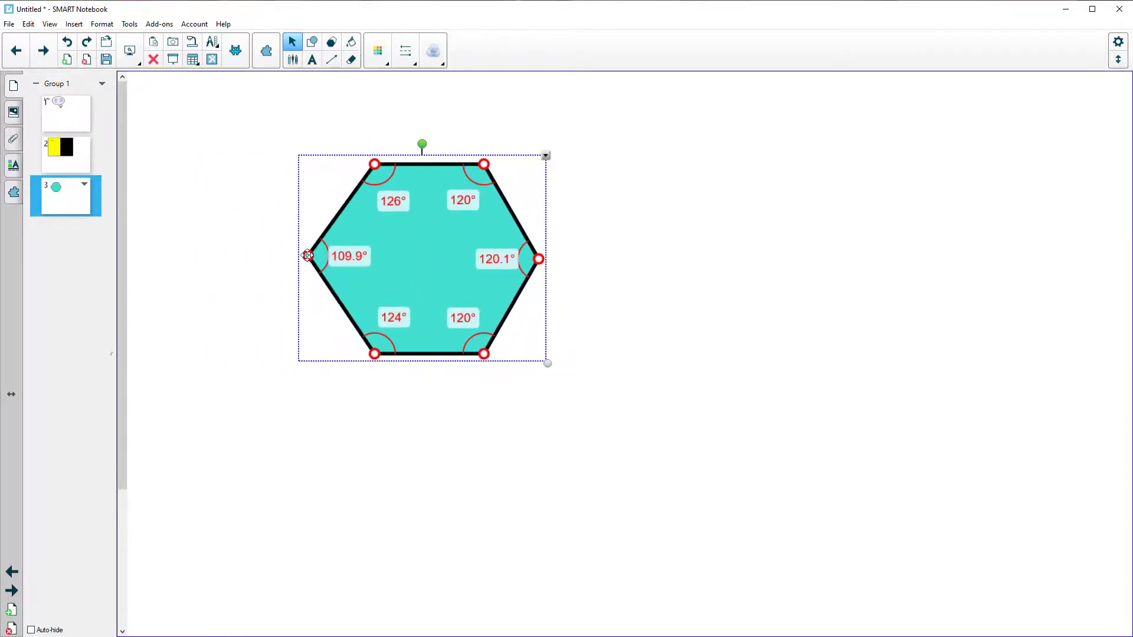
Draw a right triangle right of the hexagon and fill it light cyan.
{"action": "left_click", "coordinate": [311, 41]}
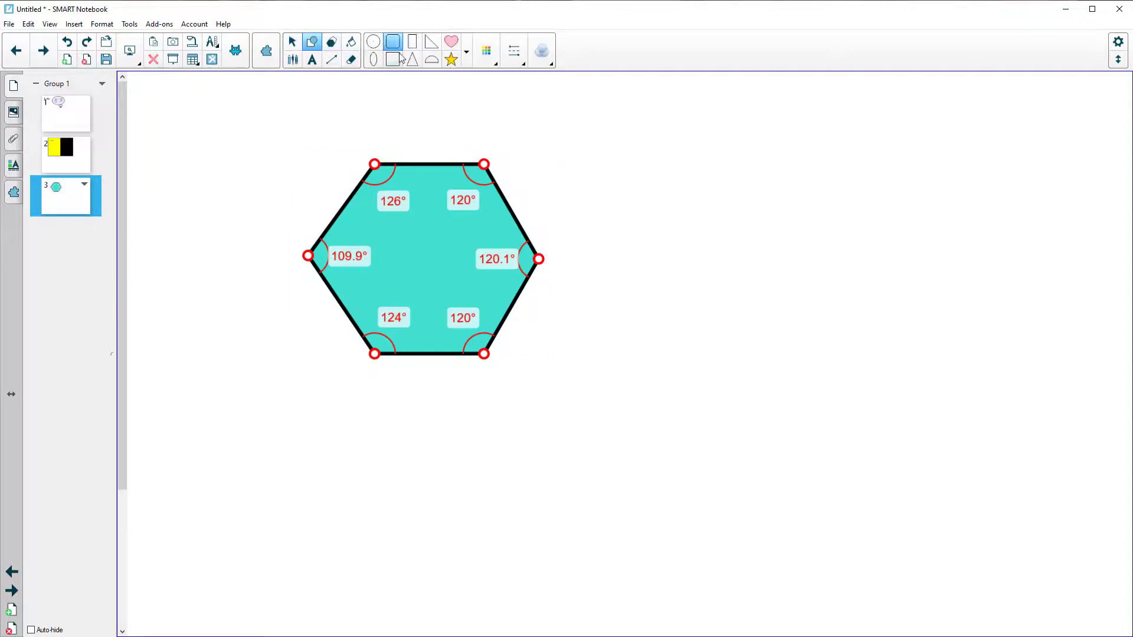
{"action": "left_click", "coordinate": [431, 41]}
{"action": "left_click_drag", "start_coordinate": [653, 179], "coordinate": [826, 334]}
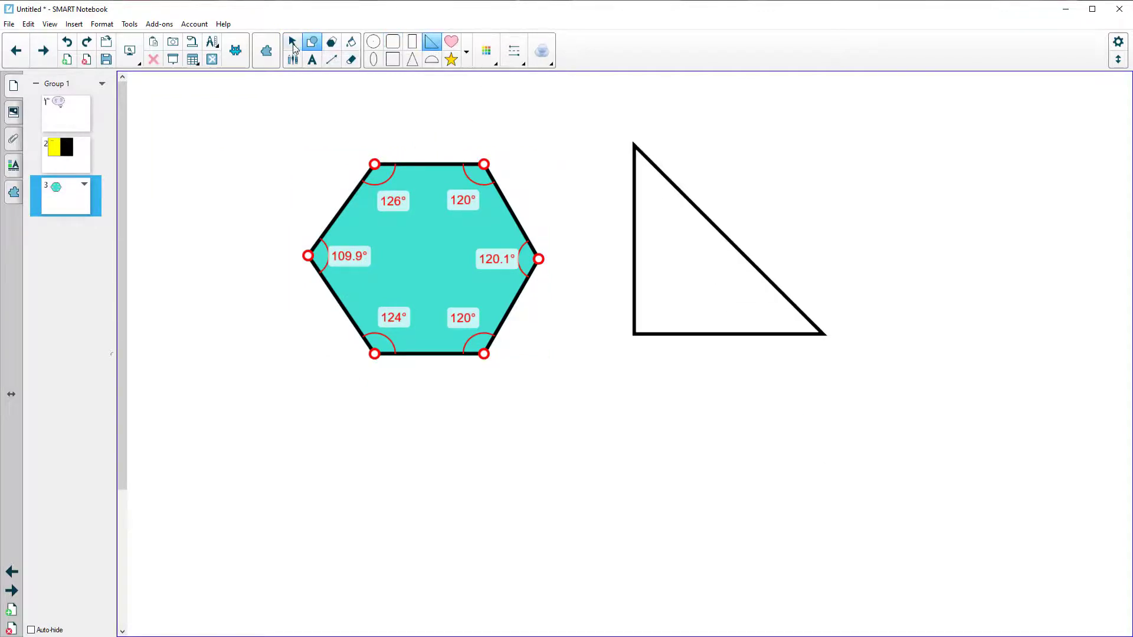
{"action": "left_click", "coordinate": [351, 42]}
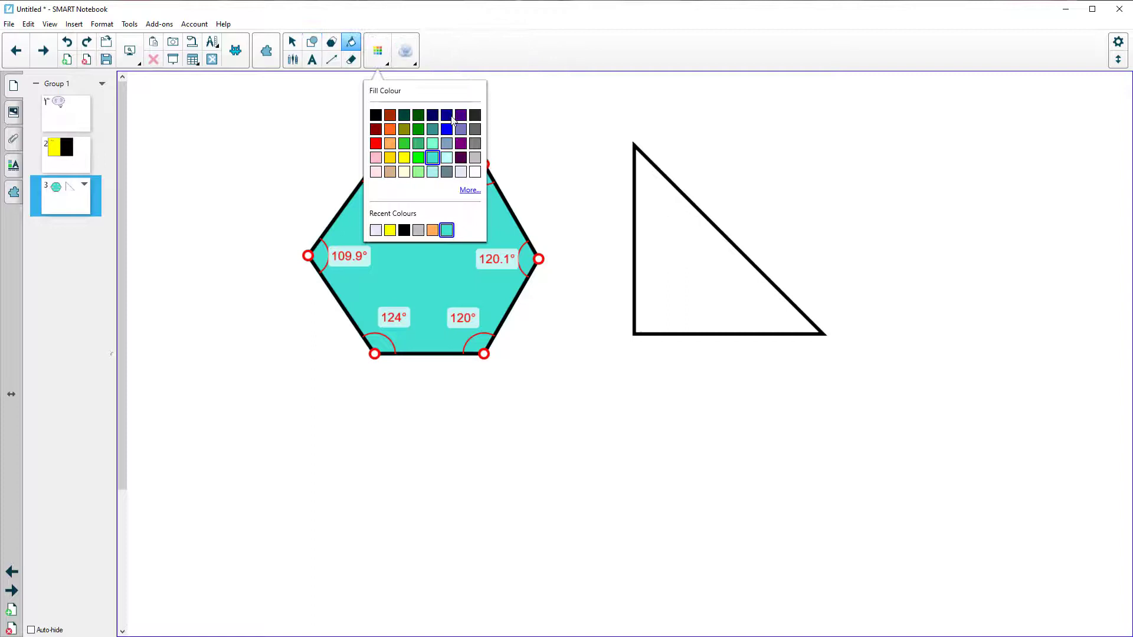
{"action": "left_click", "coordinate": [447, 154]}
{"action": "left_click", "coordinate": [674, 221]}
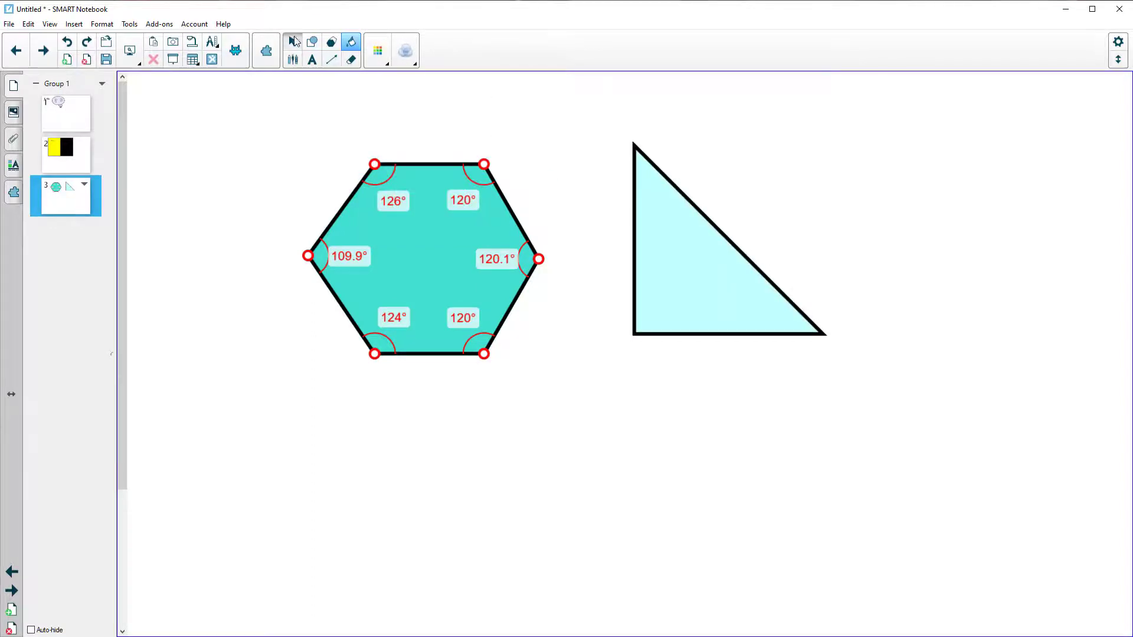
Show the triangle's interior angles and vertices, and shift its top corner.
{"action": "left_click", "coordinate": [293, 43]}
{"action": "right_click", "coordinate": [677, 255]}
{"action": "left_click", "coordinate": [716, 366]}
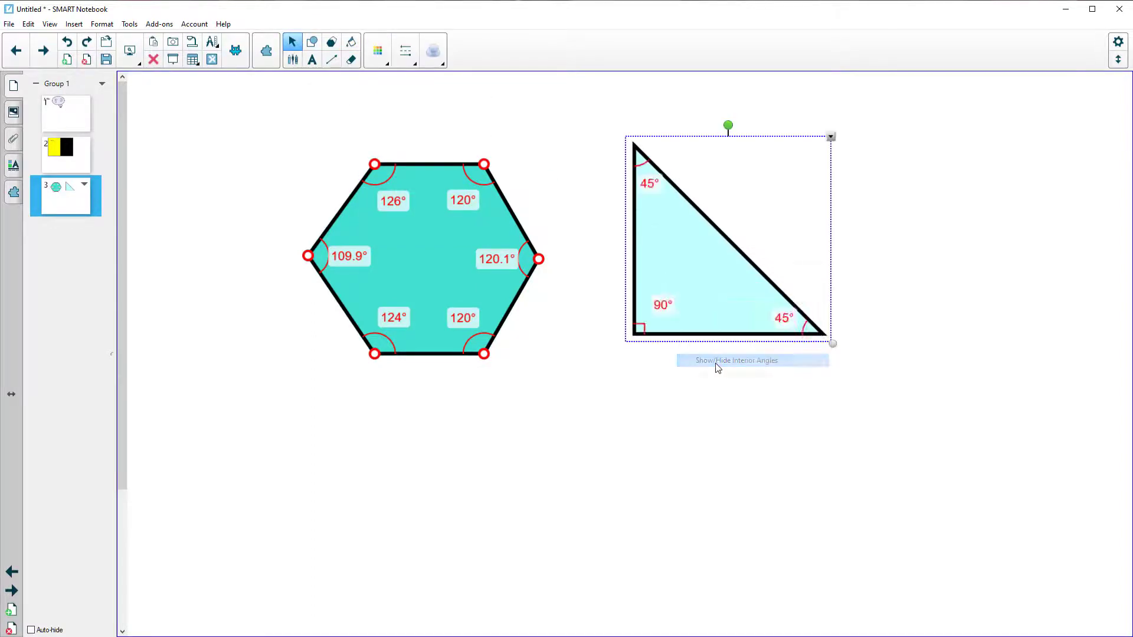
{"action": "right_click", "coordinate": [677, 243]}
{"action": "left_click", "coordinate": [742, 340]}
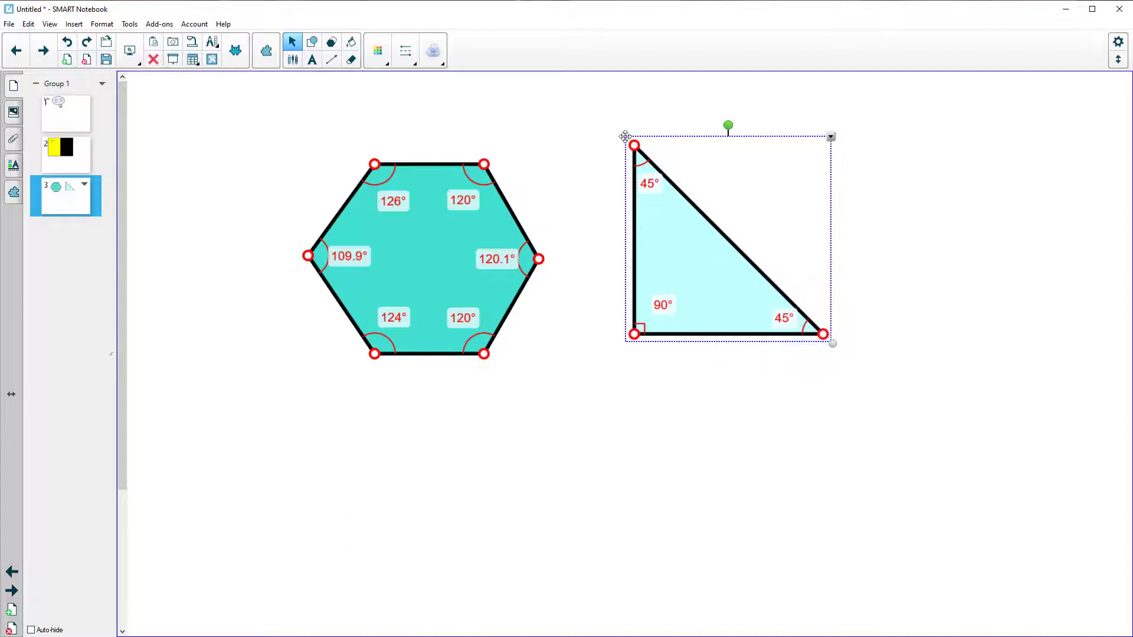
{"action": "mouse_move", "coordinate": [635, 146]}
{"action": "left_mouse_down"}
{"action": "mouse_move", "coordinate": [728, 162]}
{"action": "mouse_move", "coordinate": [779, 200]}
{"action": "mouse_move", "coordinate": [603, 143]}
{"action": "mouse_move", "coordinate": [628, 125]}
{"action": "mouse_move", "coordinate": [635, 158]}
{"action": "left_mouse_up"}
Show the triangle's side lengths, lower its top corner, and overlap it on the hexagon's left side.
{"action": "right_click", "coordinate": [726, 207]}
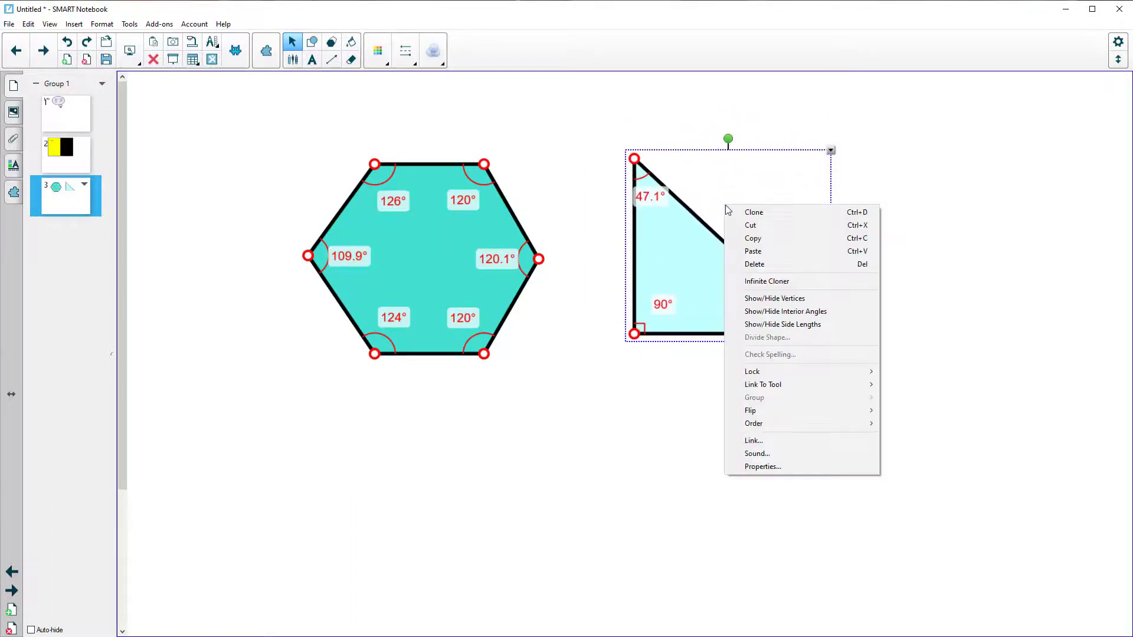
{"action": "left_click", "coordinate": [766, 325]}
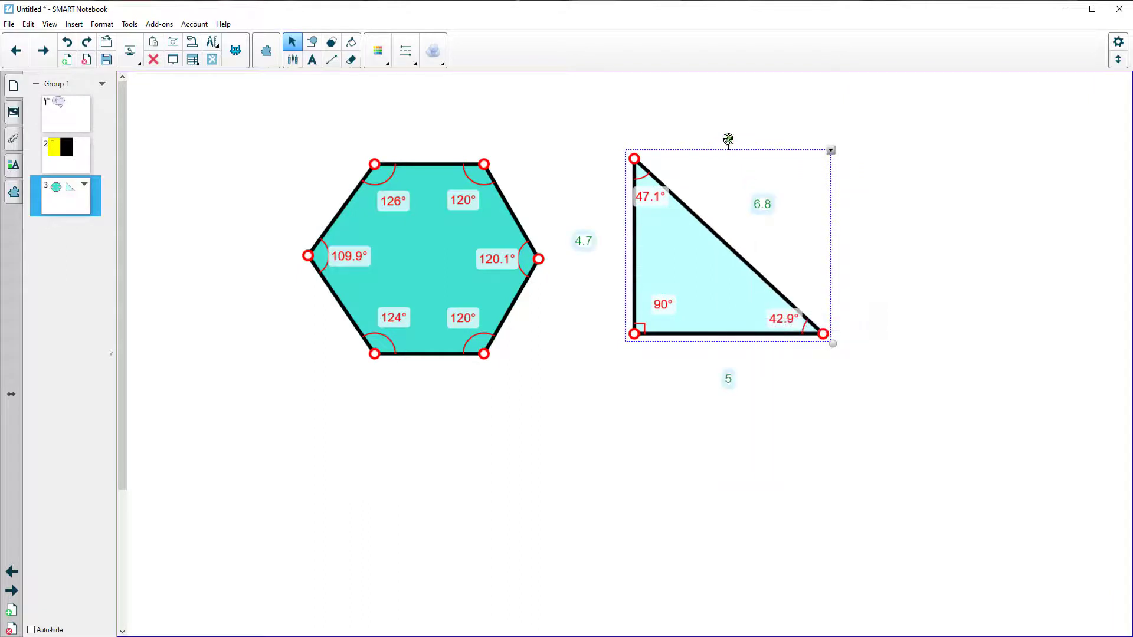
{"action": "left_click_drag", "start_coordinate": [633, 158], "coordinate": [634, 209]}
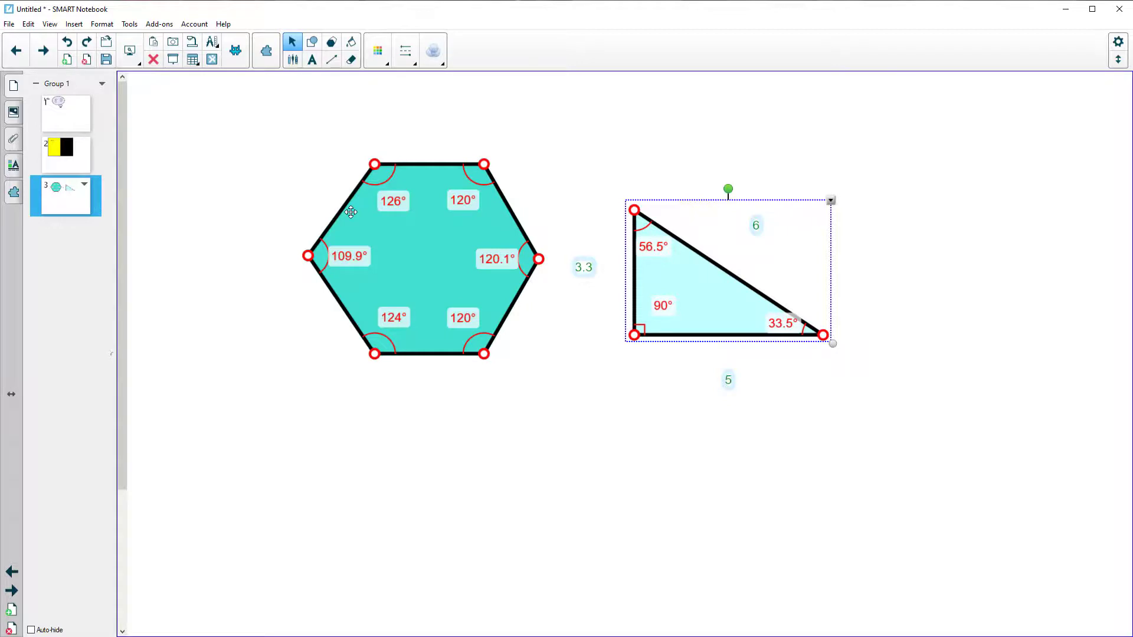
{"action": "left_click_drag", "start_coordinate": [688, 279], "coordinate": [228, 315]}
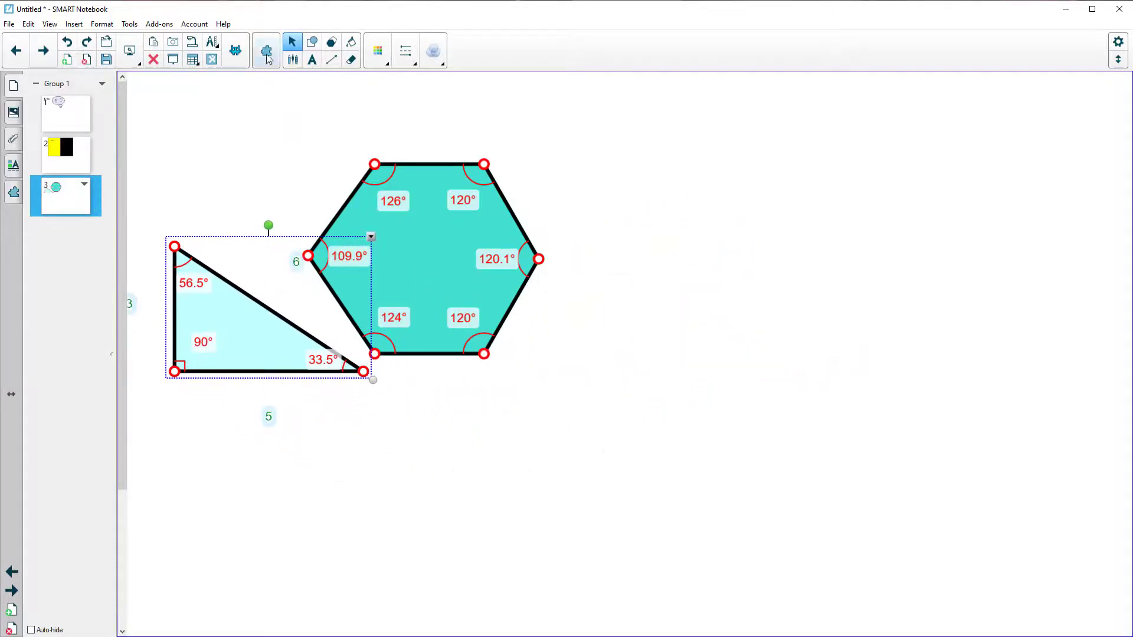
Insert a GeoGebra graphing area from the math tools, then add blank page 4.
{"action": "left_click", "coordinate": [266, 51]}
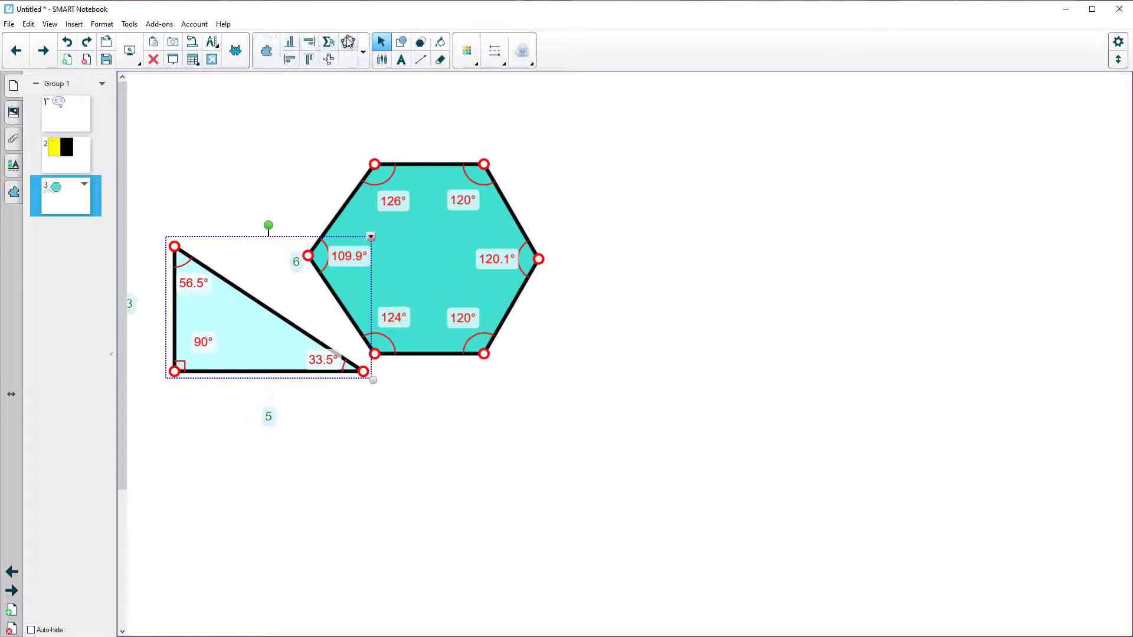
{"action": "left_click", "coordinate": [348, 42]}
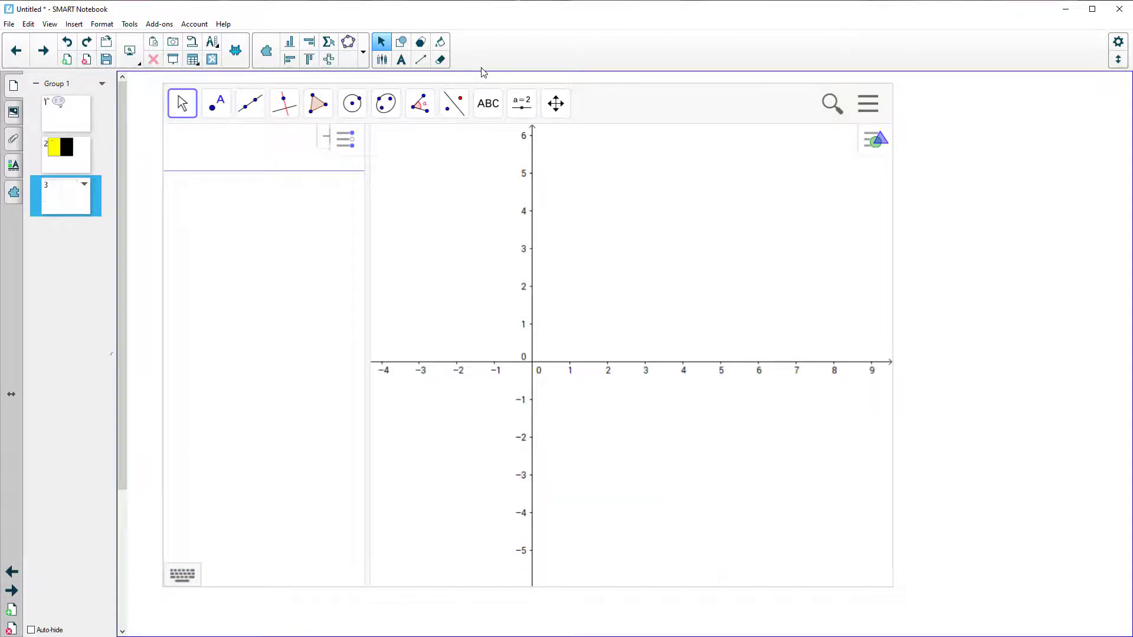
{"action": "left_click", "coordinate": [43, 51]}
Draw seven thin arrows pointing inward toward a central spot.
{"action": "left_click", "coordinate": [441, 44]}
{"action": "left_click", "coordinate": [420, 60]}
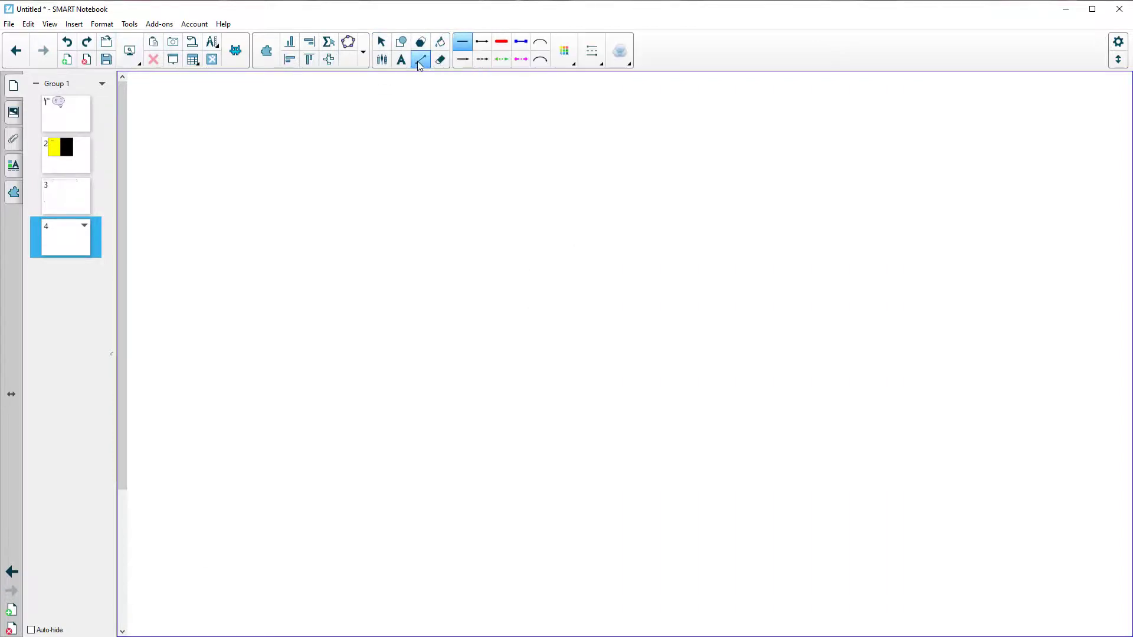
{"action": "left_click", "coordinate": [482, 41]}
{"action": "left_click_drag", "start_coordinate": [288, 134], "coordinate": [406, 214]}
{"action": "left_click_drag", "start_coordinate": [357, 124], "coordinate": [477, 184]}
{"action": "left_click_drag", "start_coordinate": [299, 267], "coordinate": [426, 267]}
{"action": "left_click_drag", "start_coordinate": [289, 182], "coordinate": [402, 235]}
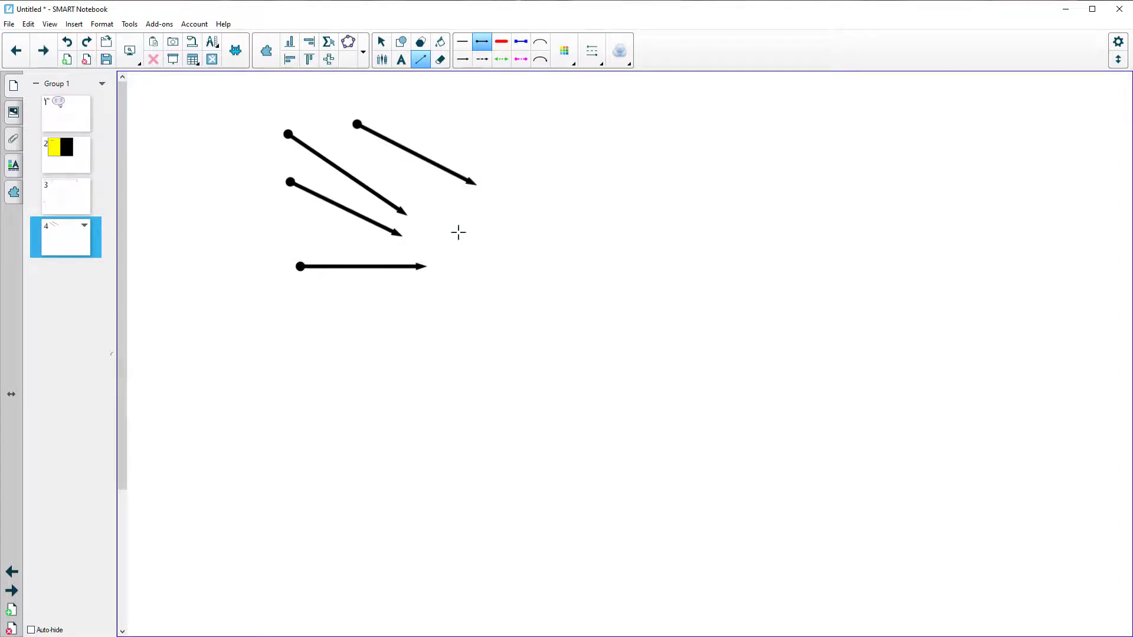
{"action": "left_click_drag", "start_coordinate": [492, 147], "coordinate": [517, 167]}
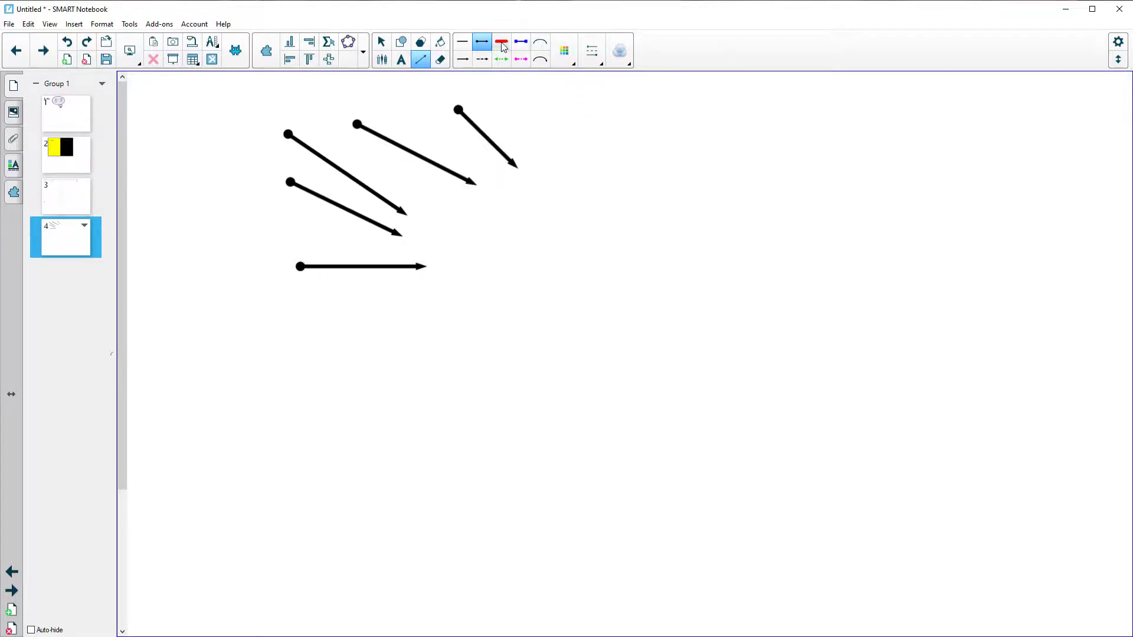
{"action": "left_click_drag", "start_coordinate": [667, 154], "coordinate": [577, 177]}
{"action": "left_click_drag", "start_coordinate": [672, 264], "coordinate": [565, 231]}
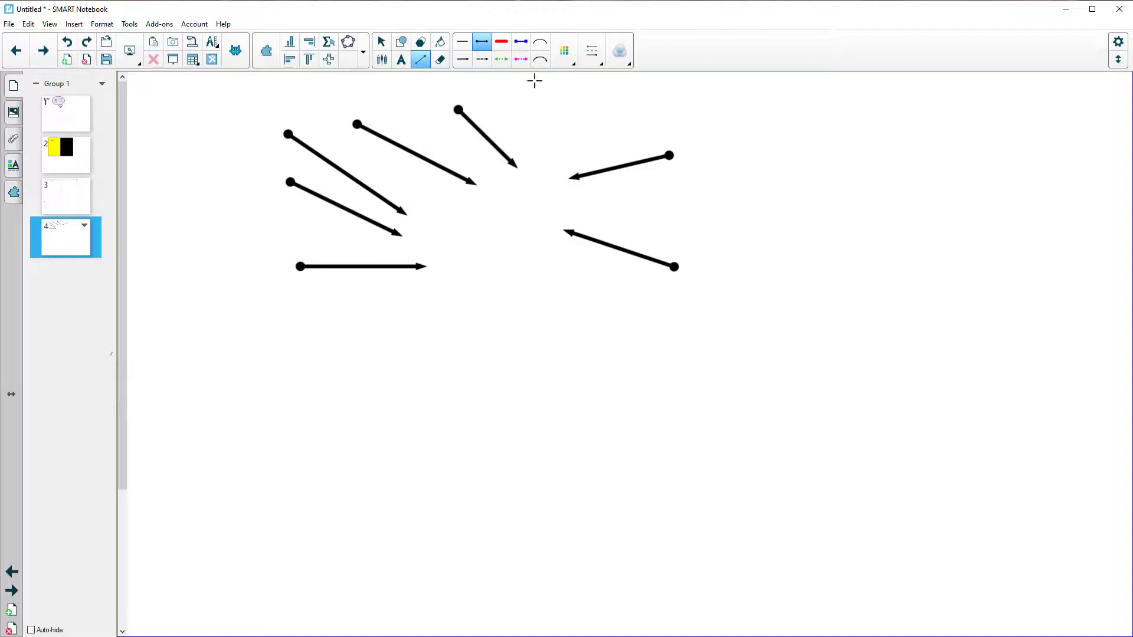
Switch to a much thicker line weight and draw two thick arrows toward the centre.
{"action": "left_click", "coordinate": [591, 50]}
{"action": "left_click", "coordinate": [613, 230]}
{"action": "left_click_drag", "start_coordinate": [555, 346], "coordinate": [452, 271]}
{"action": "mouse_move", "coordinate": [295, 378]}
{"action": "left_mouse_down"}
{"action": "mouse_move", "coordinate": [307, 391]}
{"action": "mouse_move", "coordinate": [404, 316]}
{"action": "left_mouse_up"}
Add two green dashed double-headed arrows.
{"action": "left_click", "coordinate": [501, 59]}
{"action": "left_click_drag", "start_coordinate": [539, 88], "coordinate": [667, 114]}
{"action": "left_click_drag", "start_coordinate": [770, 215], "coordinate": [640, 216]}
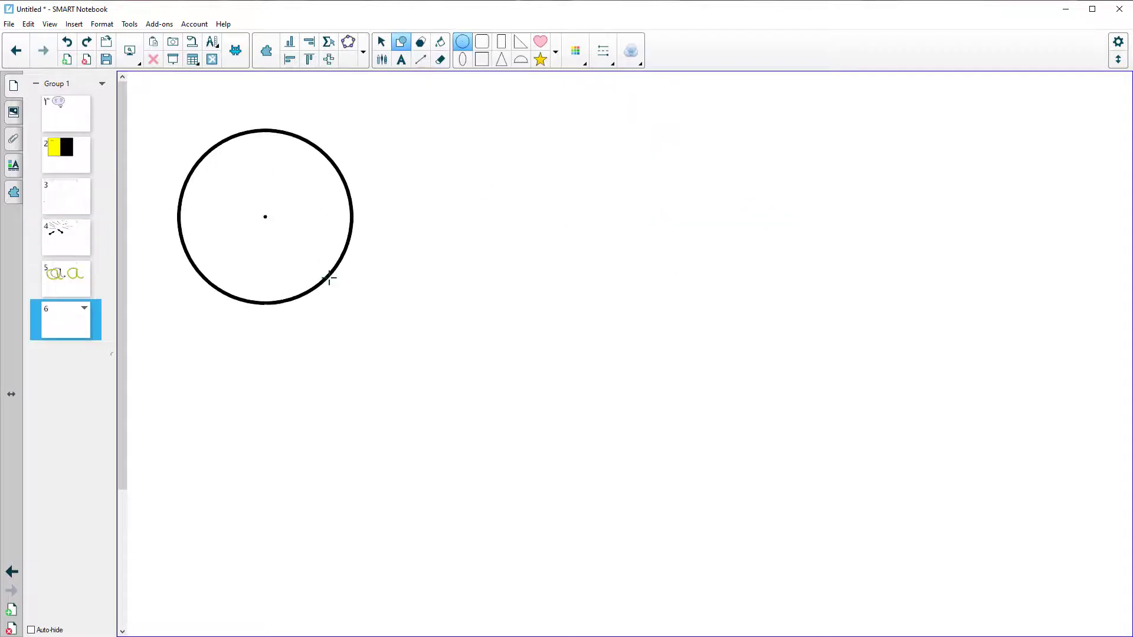
Draw a light cyan circle and bring up its options.
{"action": "left_click_drag", "start_coordinate": [329, 278], "coordinate": [310, 259]}
{"action": "left_click", "coordinate": [440, 41]}
{"action": "left_click", "coordinate": [258, 215]}
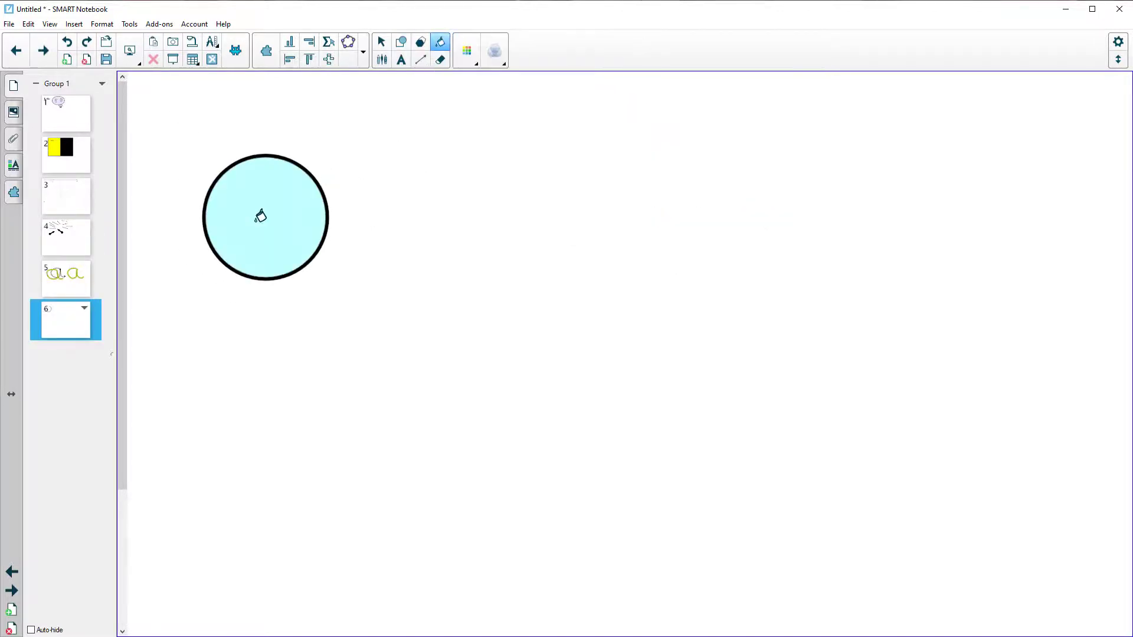
{"action": "left_click", "coordinate": [381, 42]}
{"action": "right_click", "coordinate": [242, 228]}
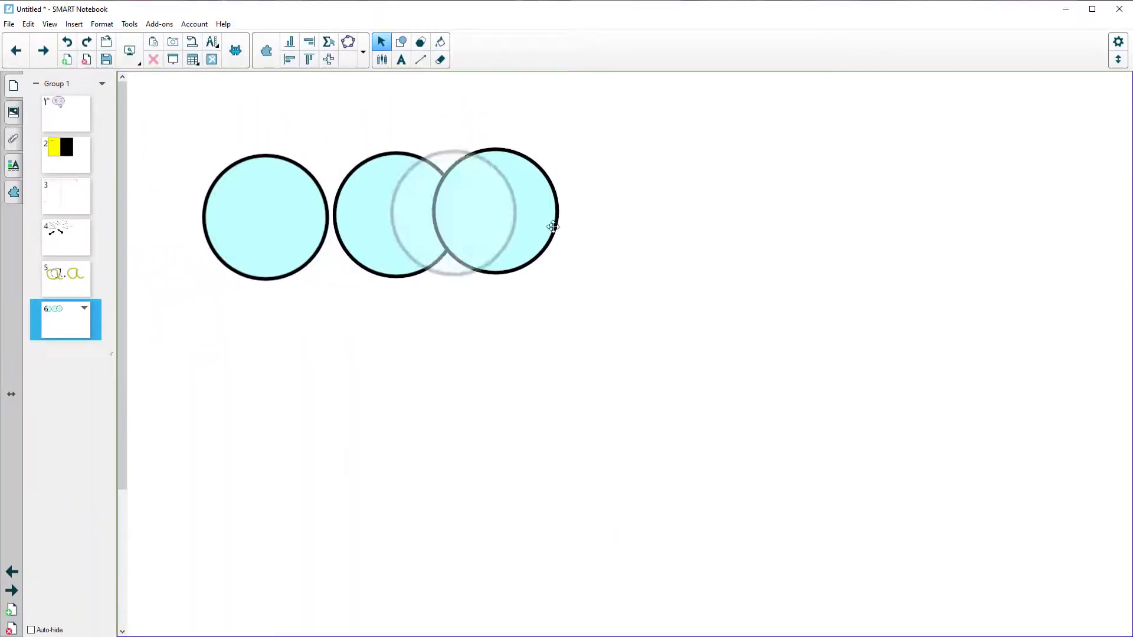
Drag six circles out of the cloning circle into a cluster.
{"action": "left_click_drag", "start_coordinate": [553, 227], "coordinate": [648, 223]}
{"action": "left_click_drag", "start_coordinate": [248, 233], "coordinate": [405, 307]}
{"action": "left_click_drag", "start_coordinate": [247, 234], "coordinate": [473, 311]}
{"action": "left_click_drag", "start_coordinate": [319, 256], "coordinate": [577, 313]}
{"action": "mouse_move", "coordinate": [263, 243]}
{"action": "left_mouse_down"}
{"action": "mouse_move", "coordinate": [322, 305]}
{"action": "mouse_move", "coordinate": [435, 387]}
{"action": "left_mouse_up"}
{"action": "left_click_drag", "start_coordinate": [267, 252], "coordinate": [524, 400]}
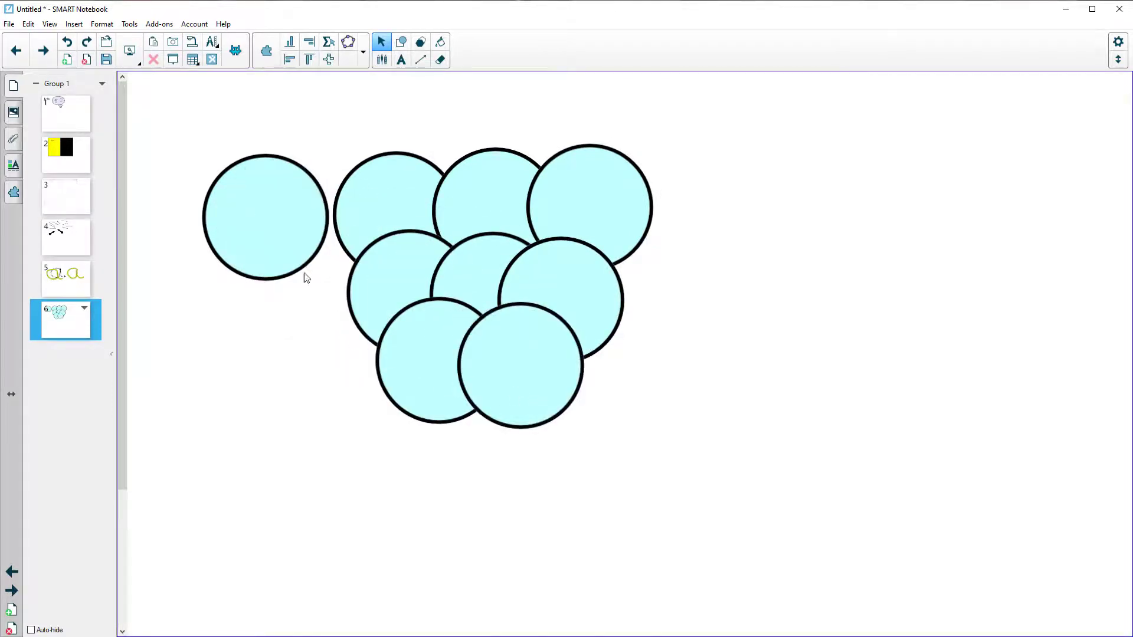
Turn off Infinite Cloner on the original circle and move it into the cluster.
{"action": "left_click", "coordinate": [270, 224]}
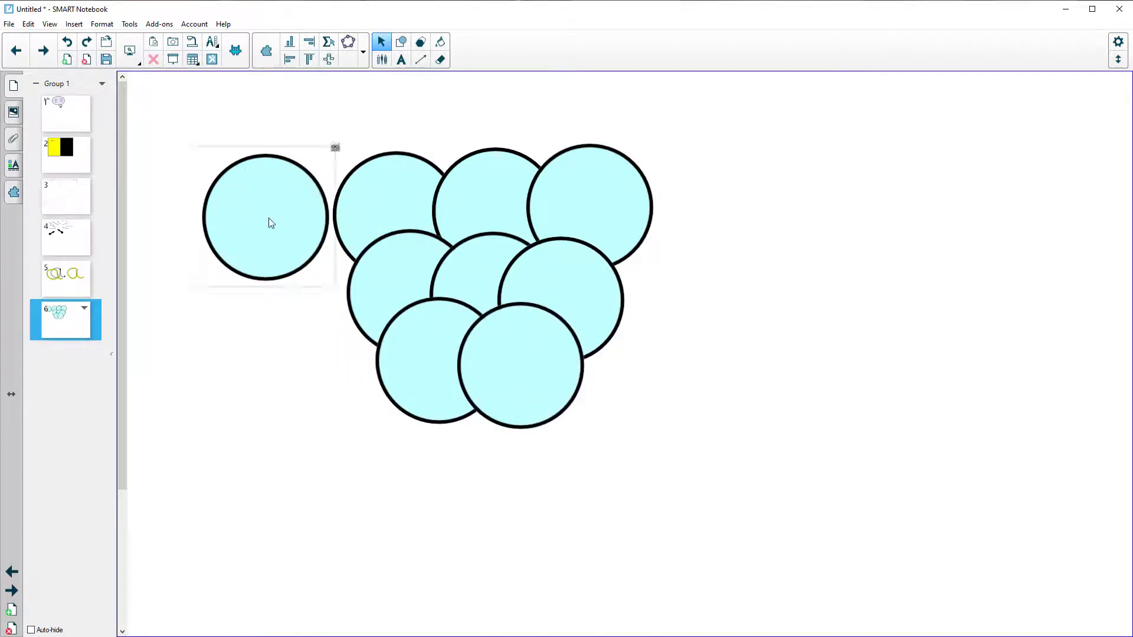
{"action": "left_click", "coordinate": [335, 147]}
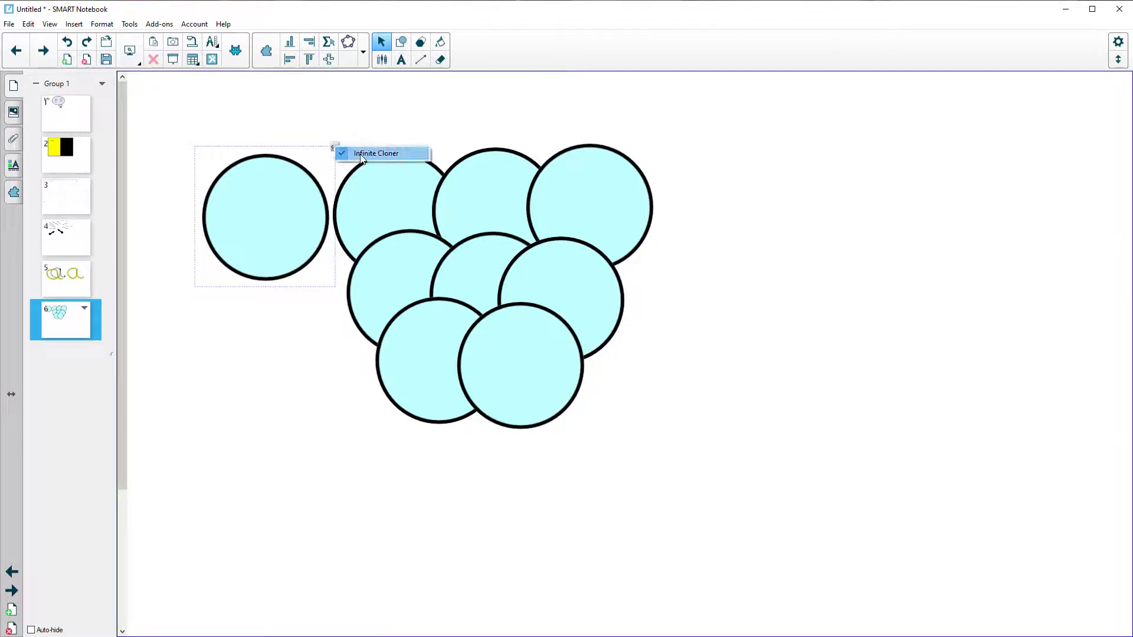
{"action": "left_click", "coordinate": [375, 154]}
{"action": "left_click_drag", "start_coordinate": [290, 210], "coordinate": [616, 364]}
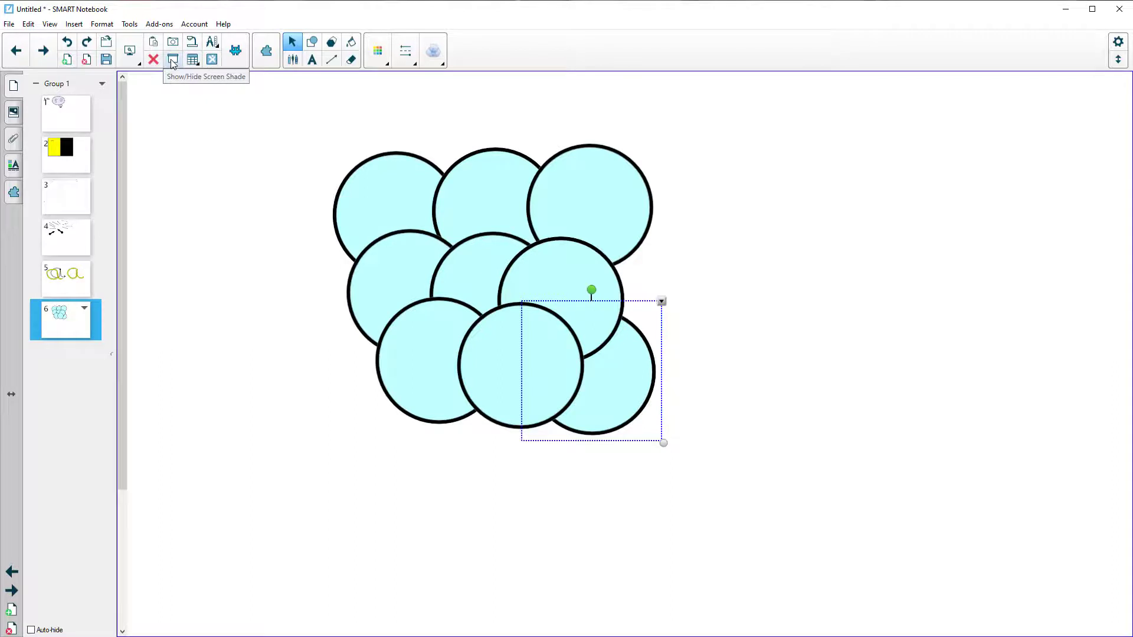
Cover the page with Screen Shade, reveal strips from top and side, then remove it.
{"action": "left_click", "coordinate": [171, 59]}
{"action": "left_click_drag", "start_coordinate": [629, 118], "coordinate": [594, 101]}
{"action": "left_click_drag", "start_coordinate": [189, 440], "coordinate": [136, 448]}
{"action": "left_click_drag", "start_coordinate": [1086, 449], "coordinate": [1124, 445]}
{"action": "left_click", "coordinate": [1115, 89]}
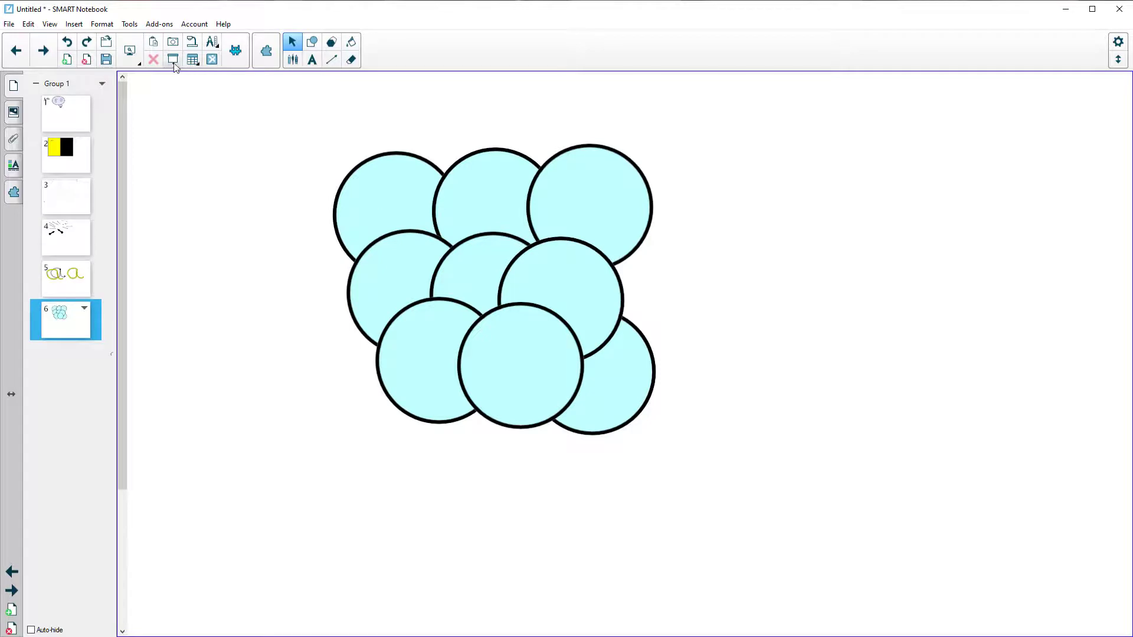
{"action": "left_click", "coordinate": [16, 50]}
{"action": "left_click", "coordinate": [45, 56]}
Add a new page and insert a 4-column by 3-row table moved up-left.
{"action": "left_click", "coordinate": [46, 57]}
{"action": "left_click", "coordinate": [193, 62]}
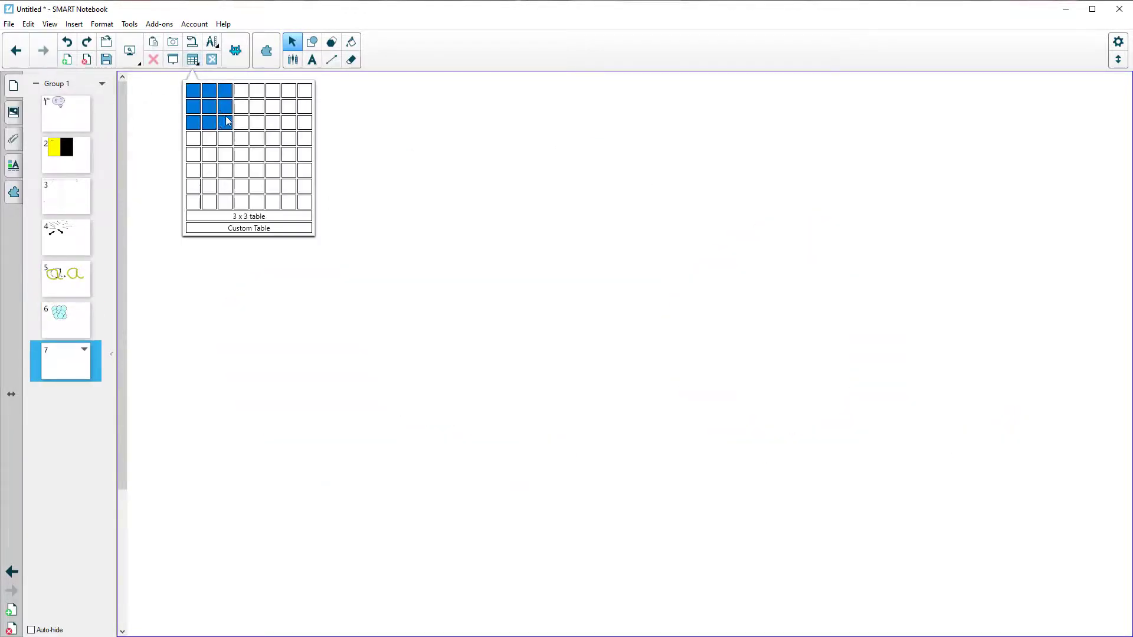
{"action": "left_click", "coordinate": [241, 122]}
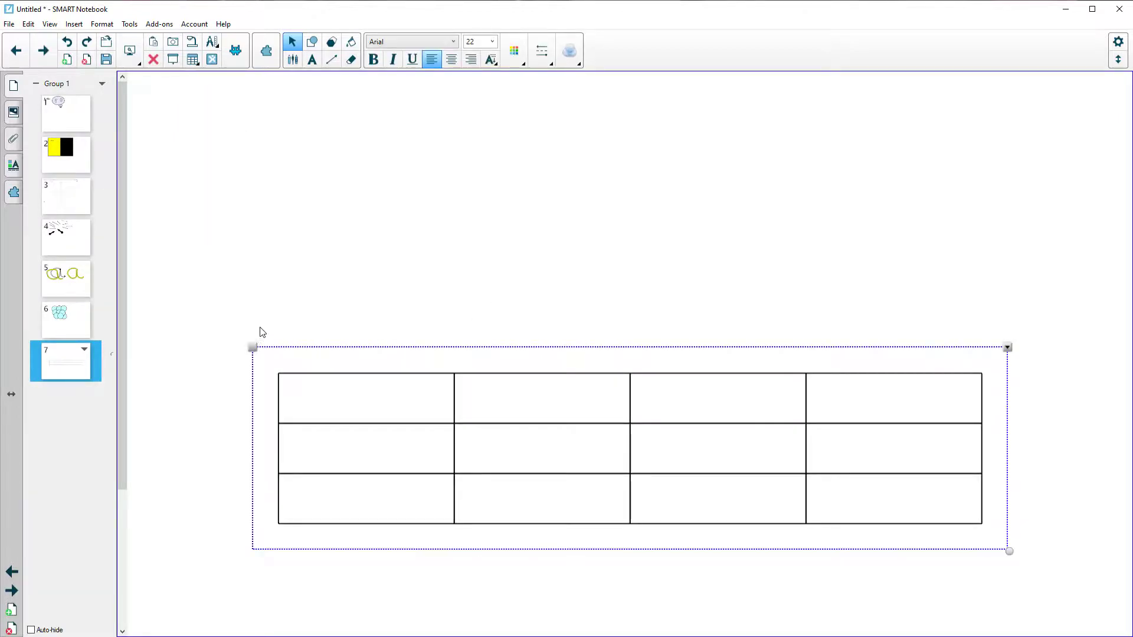
{"action": "left_click_drag", "start_coordinate": [262, 332], "coordinate": [225, 148]}
Type 'one' and 'two' in the table's first two cells, then add another page.
{"action": "left_click", "coordinate": [336, 212]}
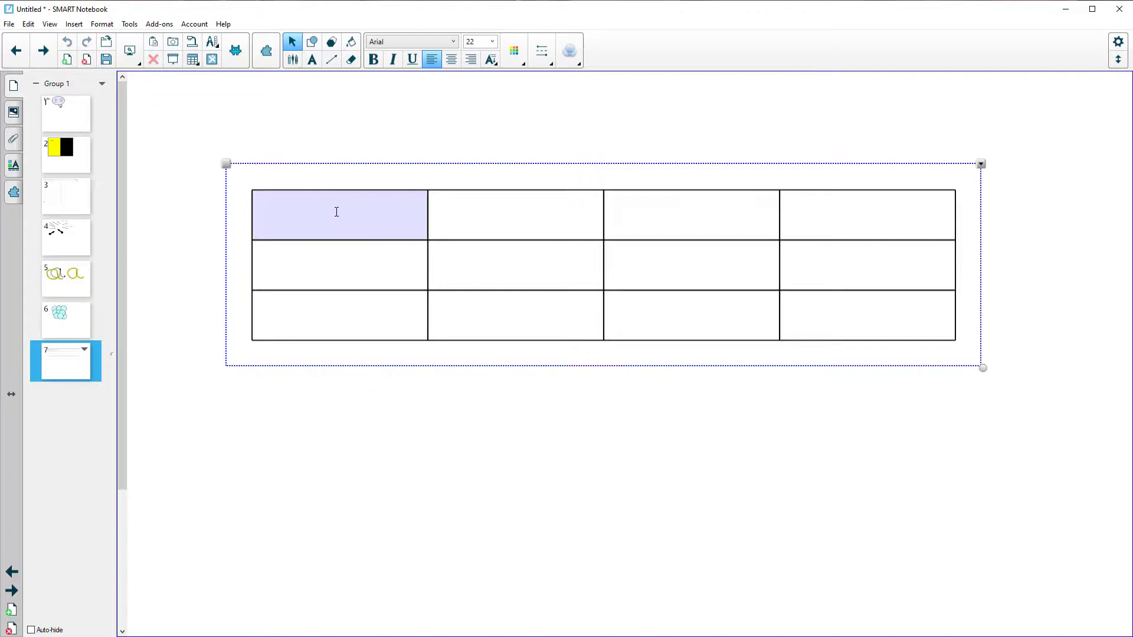
{"action": "type", "text": "one"}
{"action": "left_click", "coordinate": [503, 213]}
{"action": "type", "text": "two"}
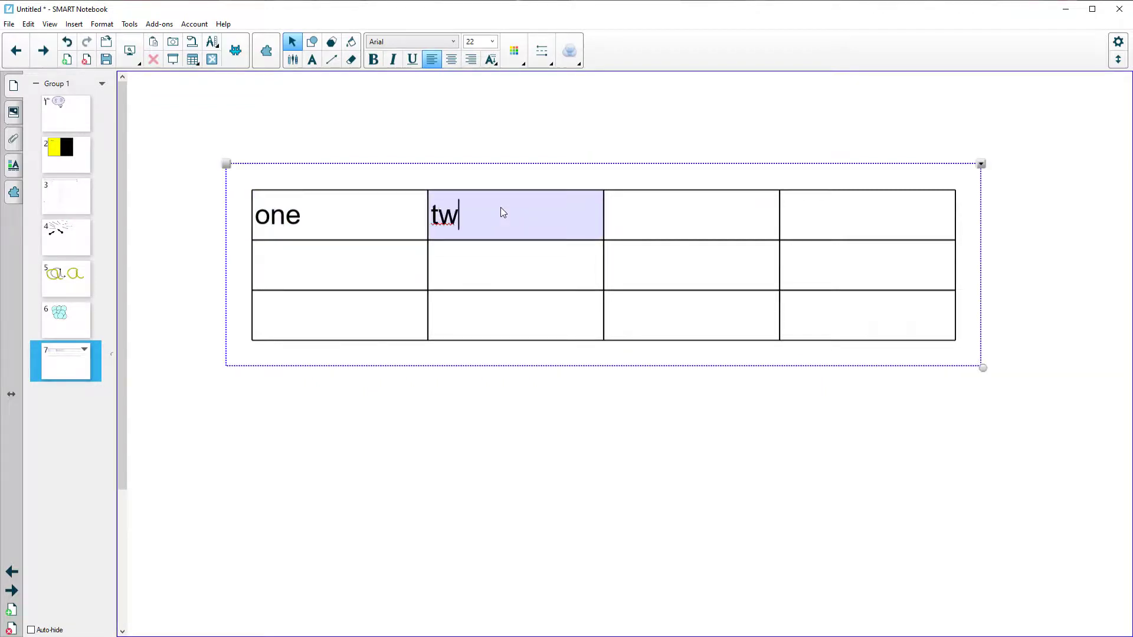
{"action": "left_click", "coordinate": [468, 447]}
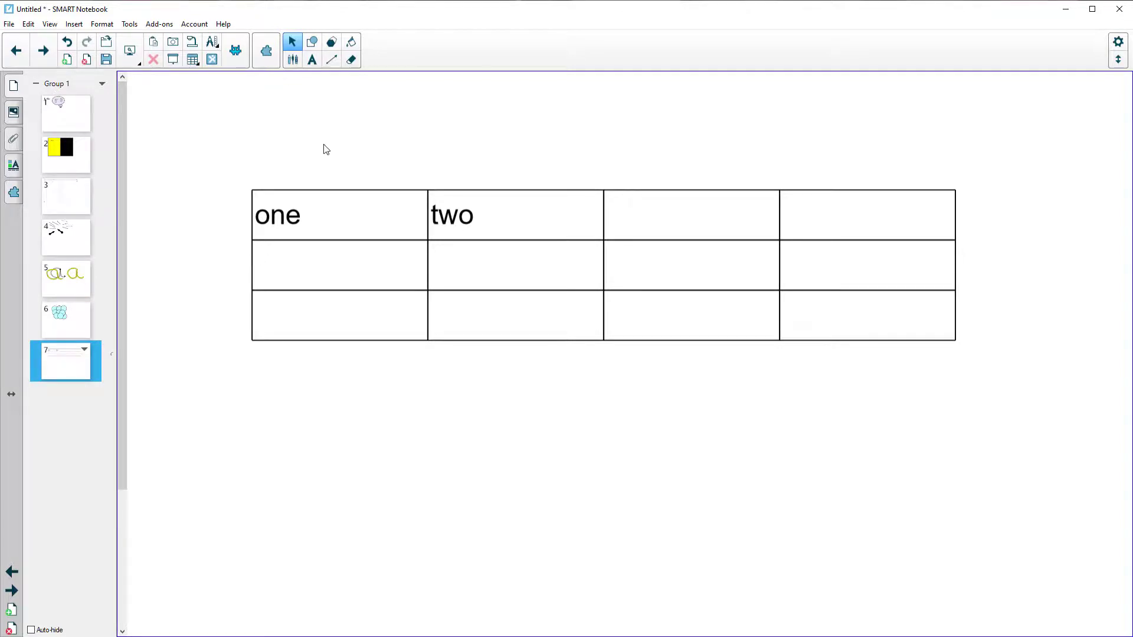
{"action": "left_click", "coordinate": [49, 56]}
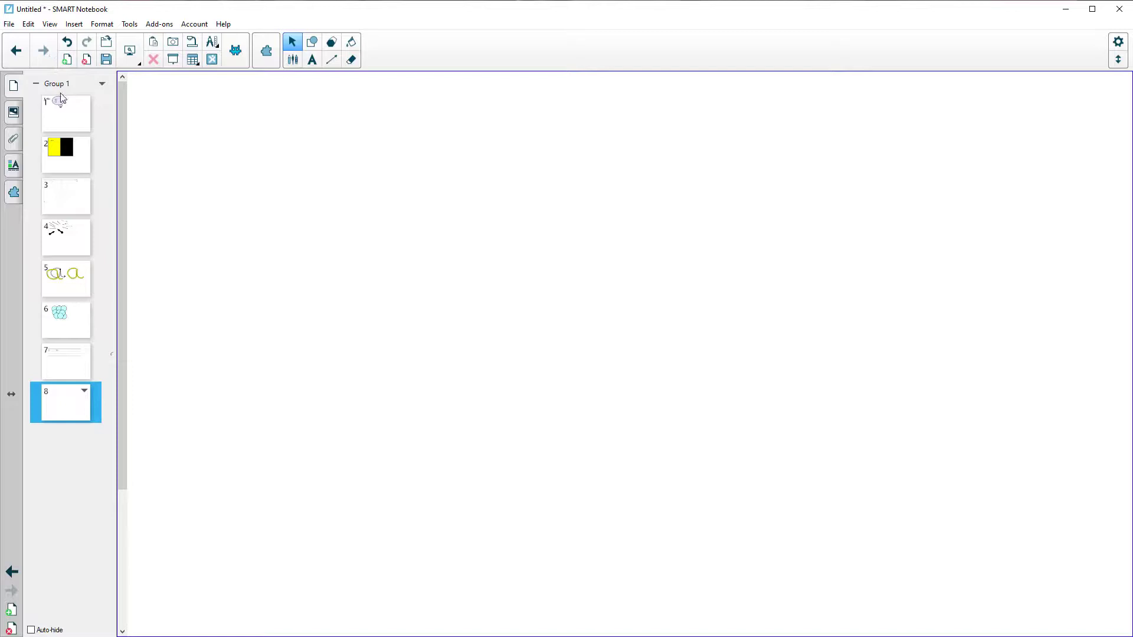
Open the Gallery, expand Gallery Essentials, and enlarge the folder tree.
{"action": "left_click", "coordinate": [13, 113]}
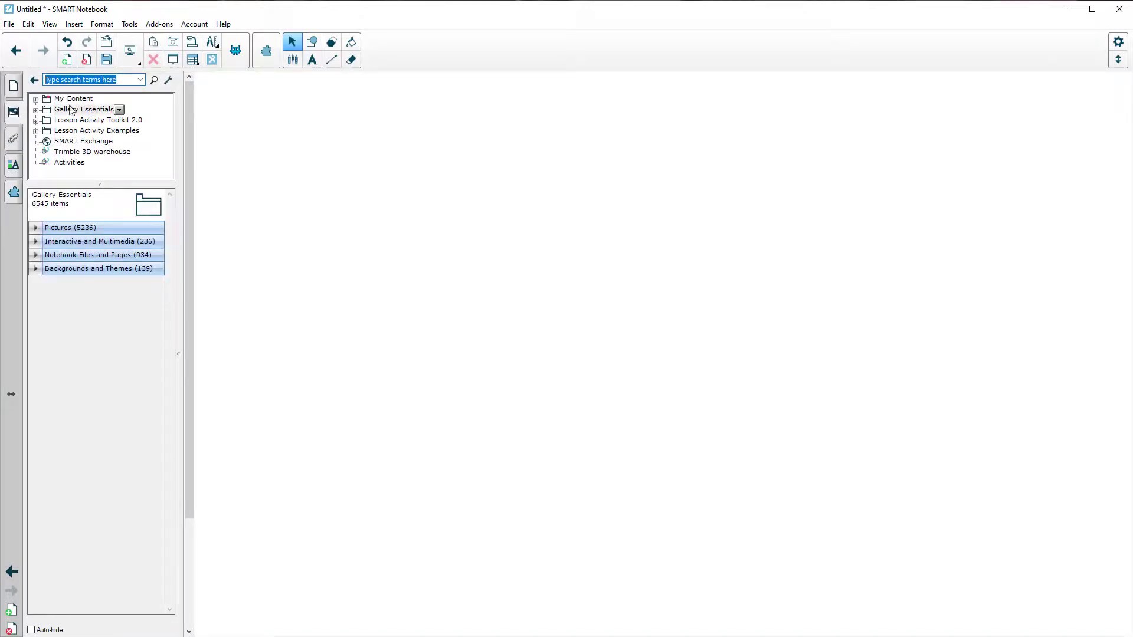
{"action": "left_click", "coordinate": [36, 111]}
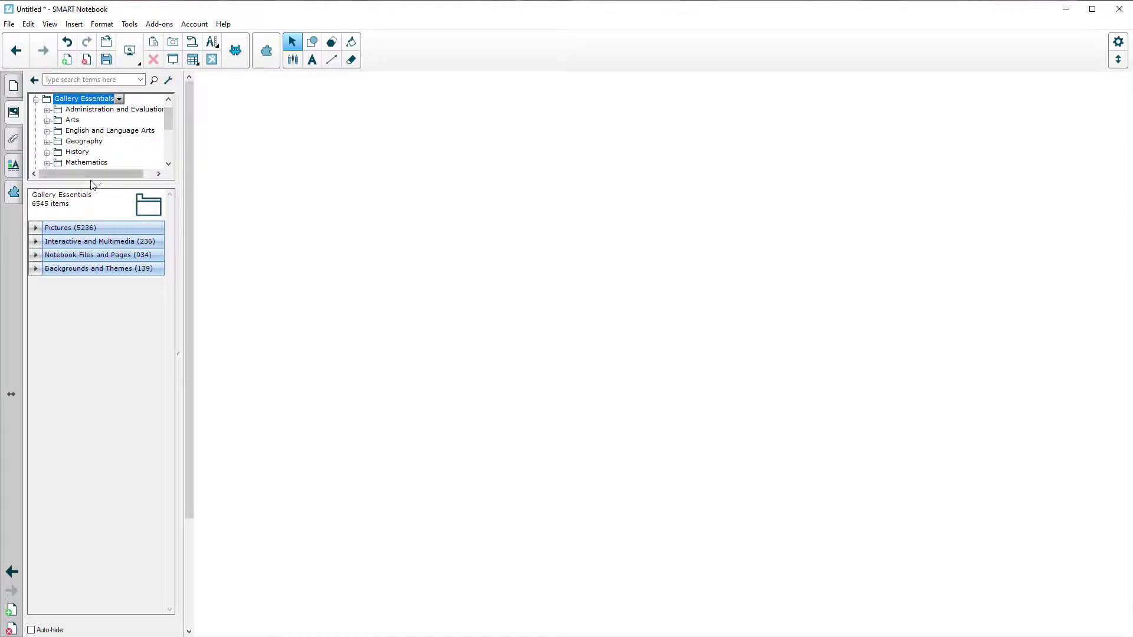
{"action": "left_click_drag", "start_coordinate": [101, 185], "coordinate": [101, 207]}
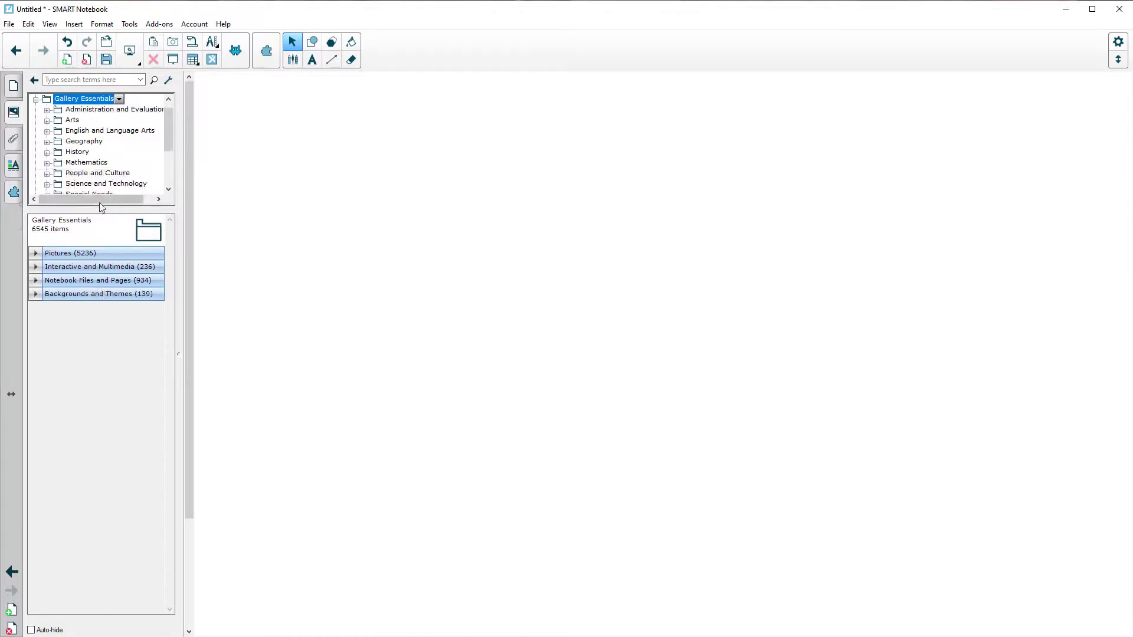
{"action": "left_click_drag", "start_coordinate": [98, 283], "coordinate": [96, 298]}
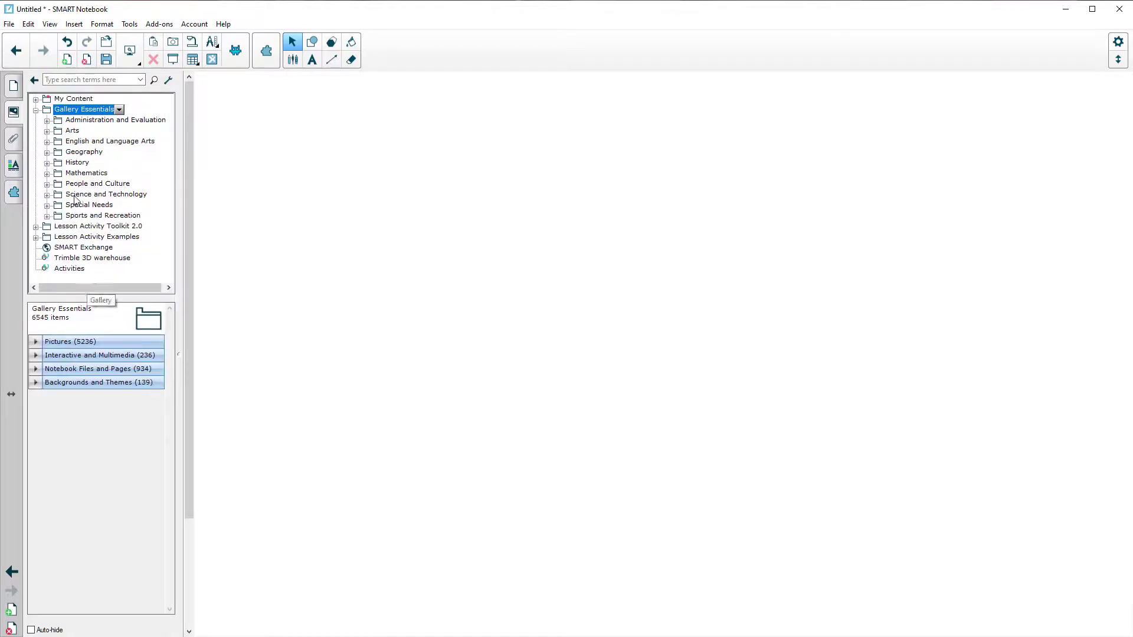
Search the Gallery for 'grid' and show the matching backgrounds and themes.
{"action": "left_click", "coordinate": [78, 78]}
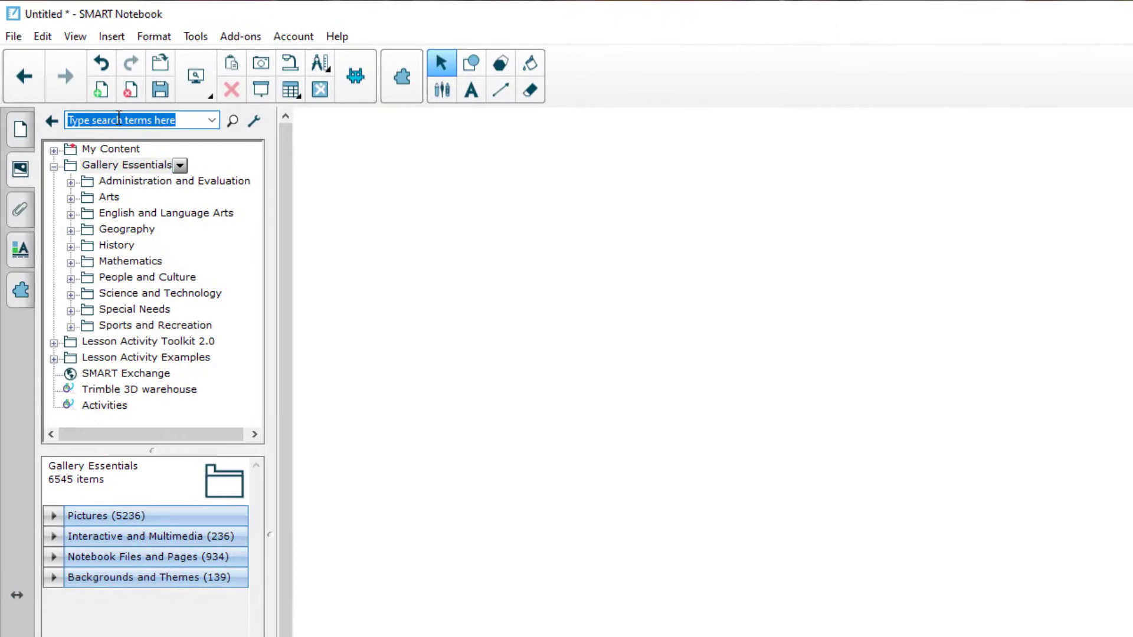
{"action": "type", "text": "gr"}
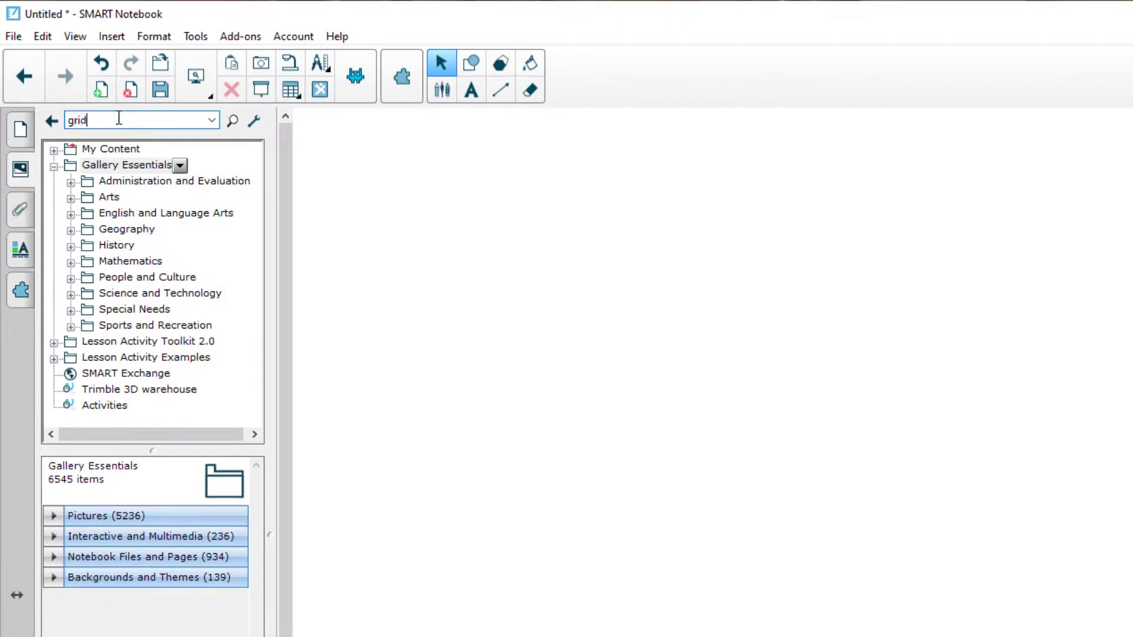
{"action": "type", "text": "id"}
{"action": "key", "text": "Return"}
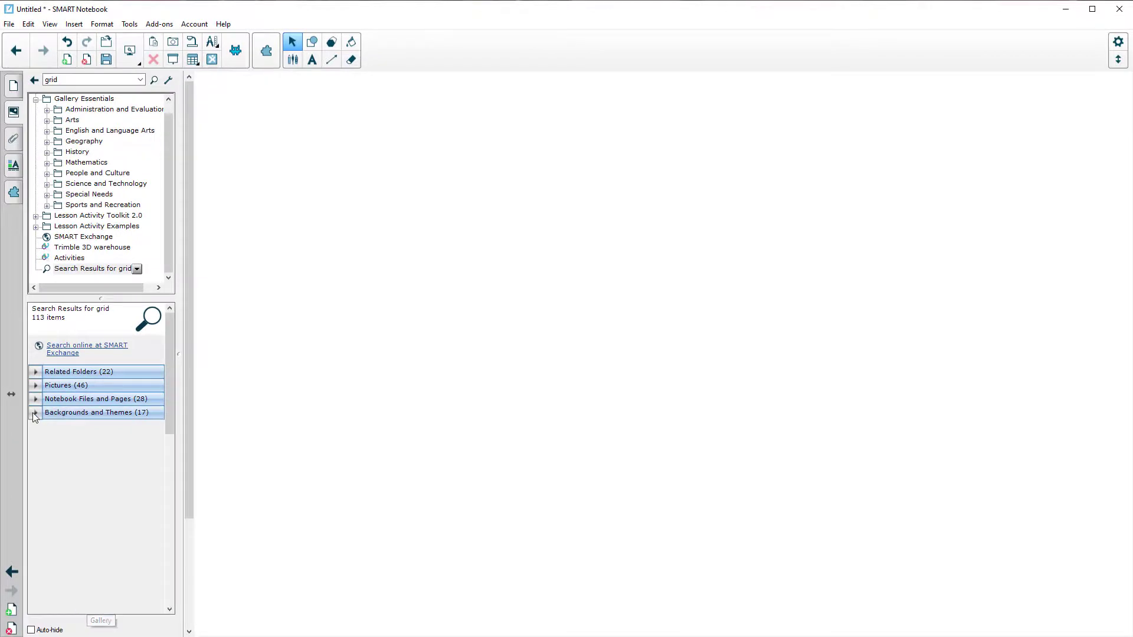
{"action": "left_click", "coordinate": [36, 413]}
Apply the Grid - large background and draw arrowed y- and x-axes.
{"action": "left_click_drag", "start_coordinate": [60, 507], "coordinate": [371, 373]}
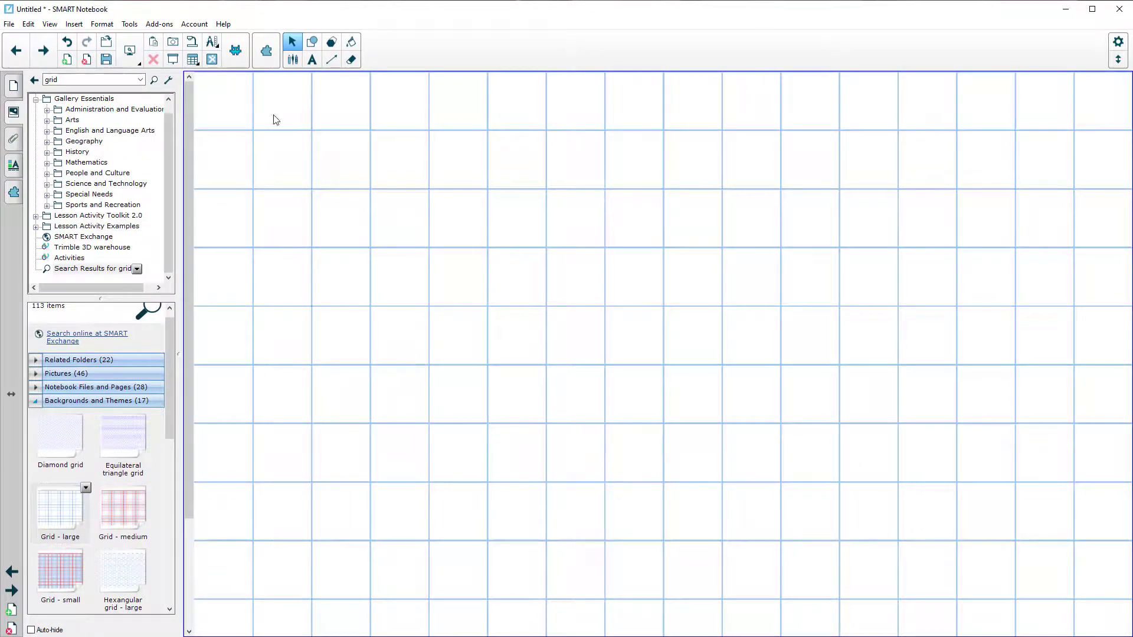
{"action": "left_click", "coordinate": [332, 60]}
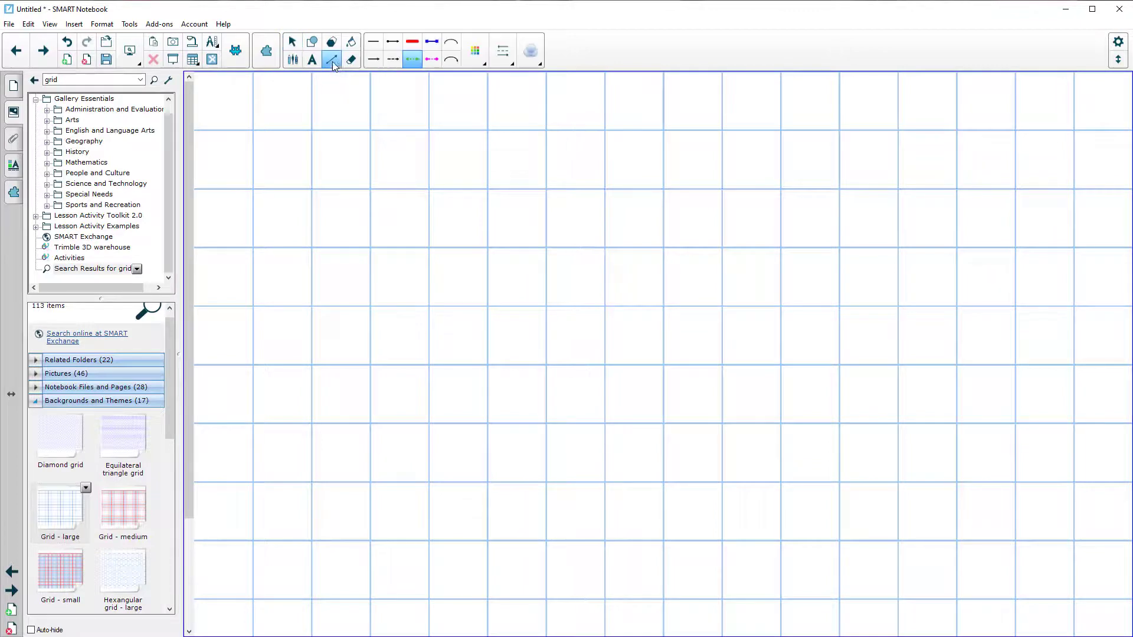
{"action": "left_click", "coordinate": [373, 60]}
{"action": "left_click_drag", "start_coordinate": [253, 599], "coordinate": [254, 123]}
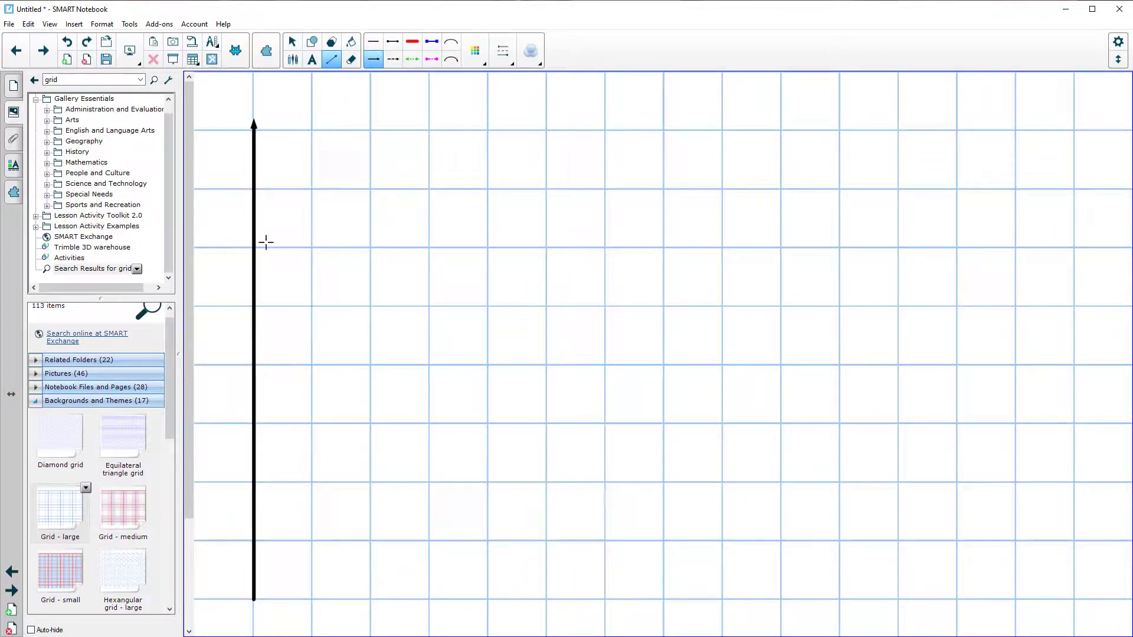
{"action": "mouse_move", "coordinate": [253, 602]}
{"action": "left_mouse_down"}
{"action": "mouse_move", "coordinate": [614, 618]}
{"action": "mouse_move", "coordinate": [1057, 608]}
{"action": "left_mouse_up"}
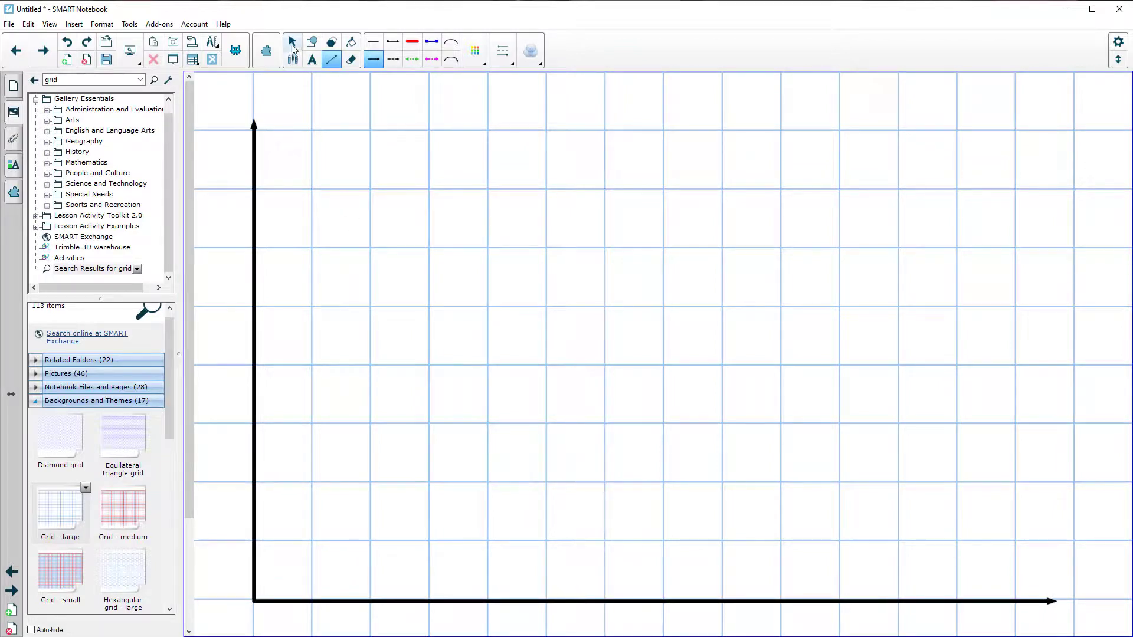
Lock both axis lines in place, then show the page thumbnails.
{"action": "left_click", "coordinate": [292, 42]}
{"action": "left_click_drag", "start_coordinate": [221, 94], "coordinate": [1095, 627]}
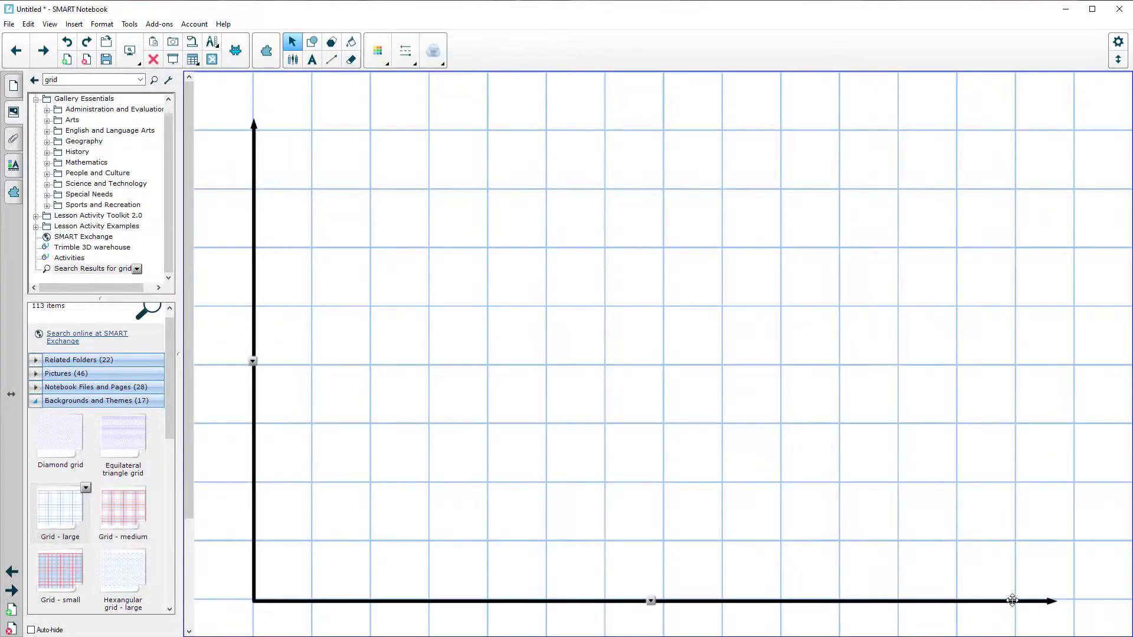
{"action": "right_click", "coordinate": [1051, 602]}
{"action": "mouse_move", "coordinate": [1047, 498]}
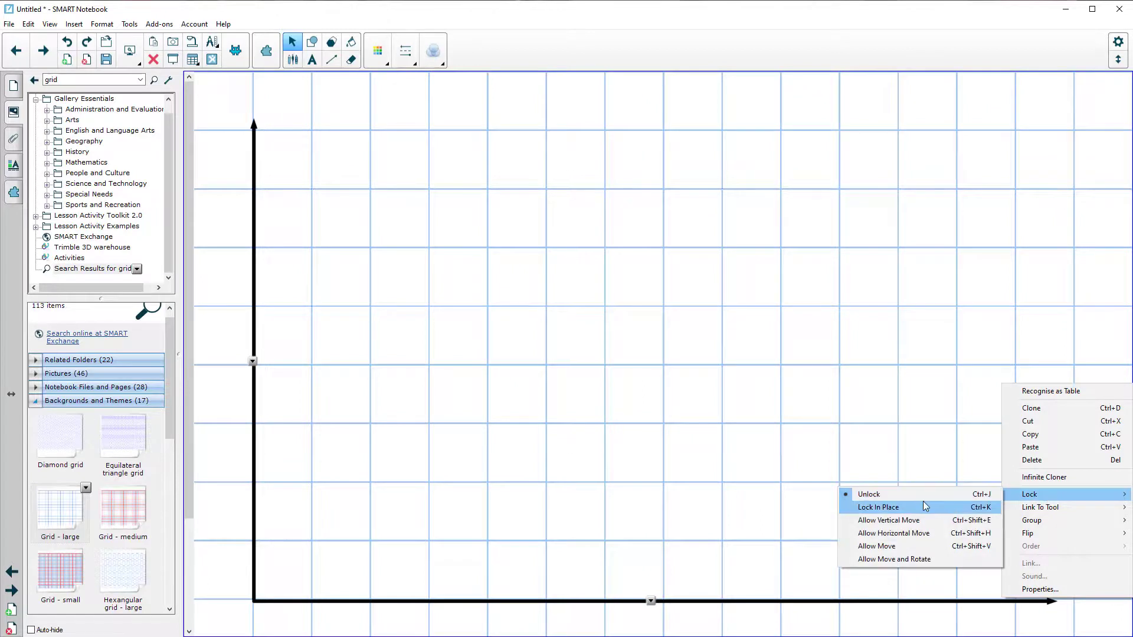
{"action": "left_click", "coordinate": [879, 507]}
{"action": "left_click", "coordinate": [527, 307]}
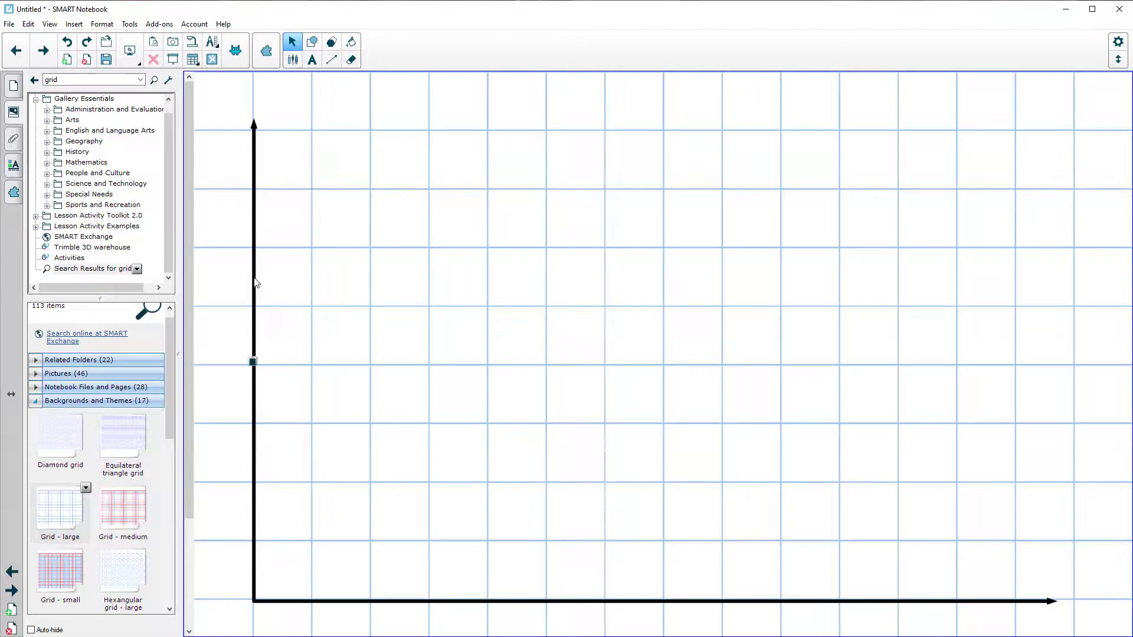
{"action": "left_click", "coordinate": [13, 87]}
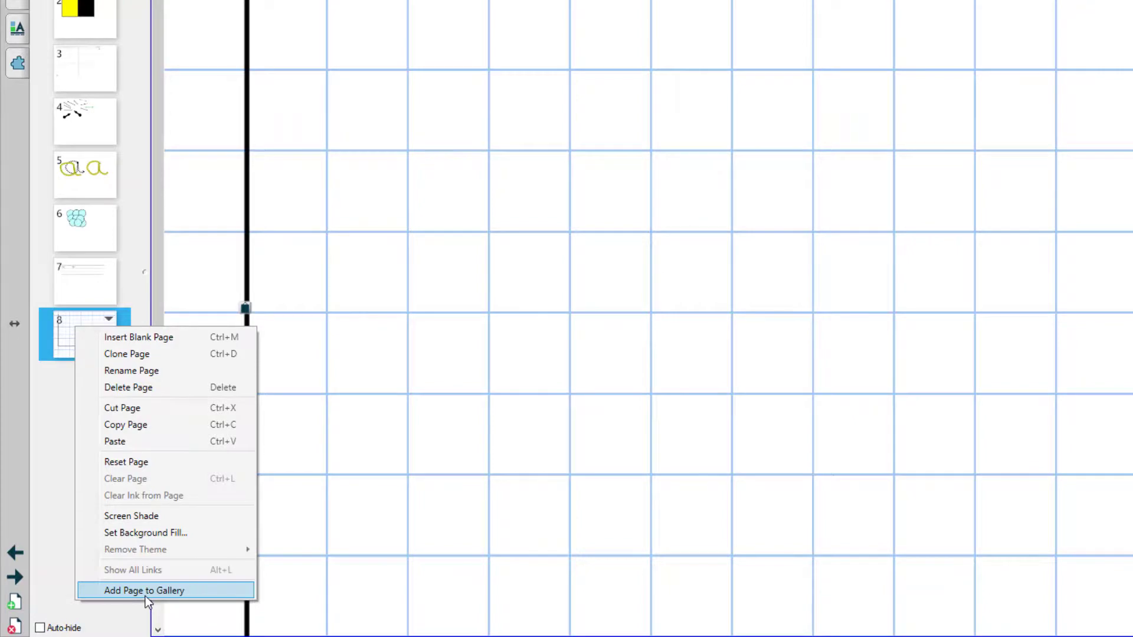
Save the grid page to the Gallery under My Content and move to a new page.
{"action": "left_click", "coordinate": [145, 592]}
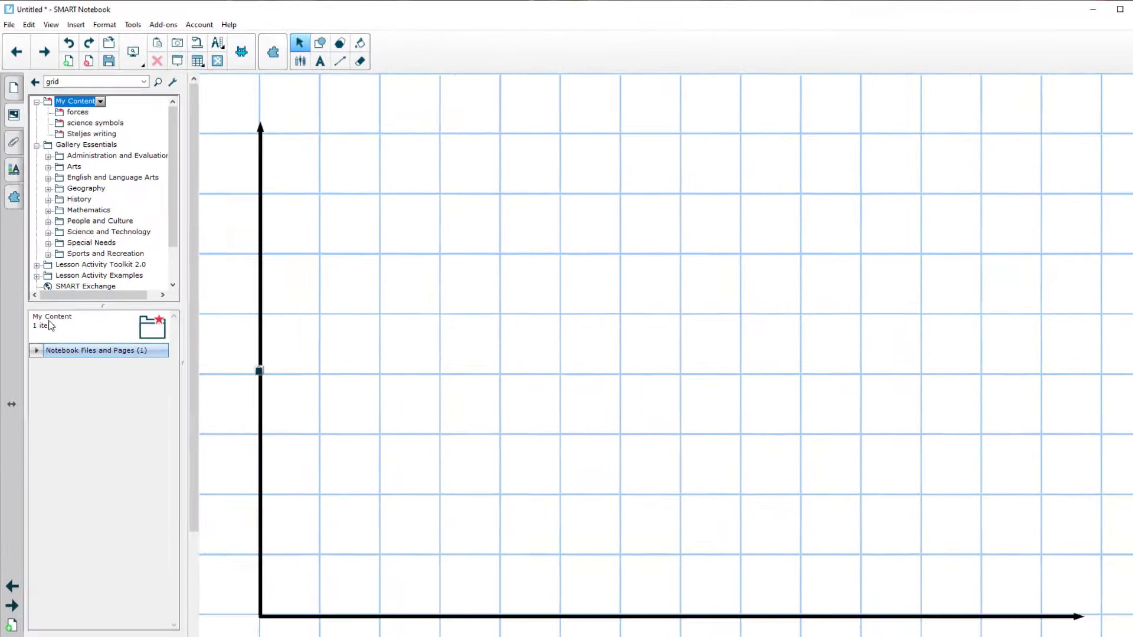
{"action": "left_click", "coordinate": [36, 350]}
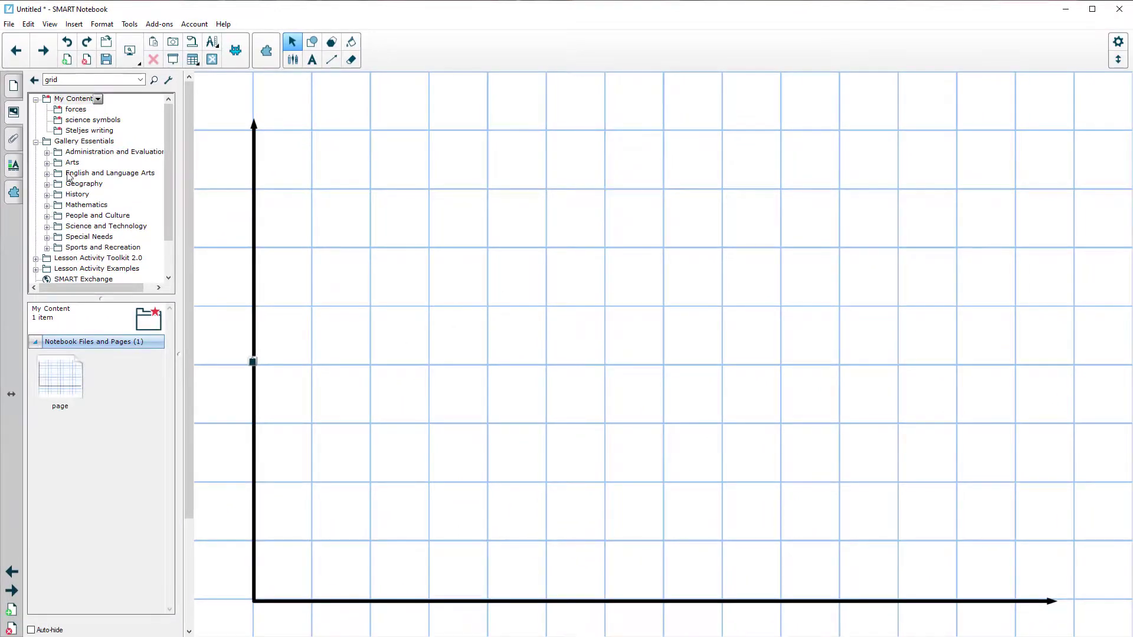
{"action": "left_click", "coordinate": [43, 51]}
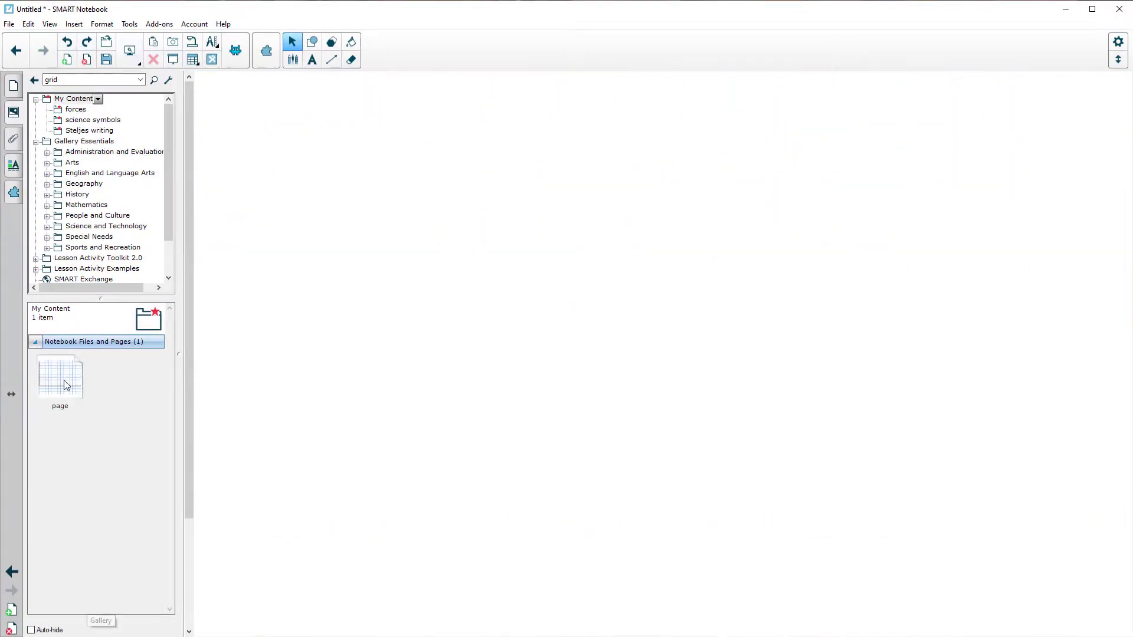
Place the saved grid-with-axes page, collapse both gallery folders, and go to the next blank page.
{"action": "left_click_drag", "start_coordinate": [65, 385], "coordinate": [286, 384]}
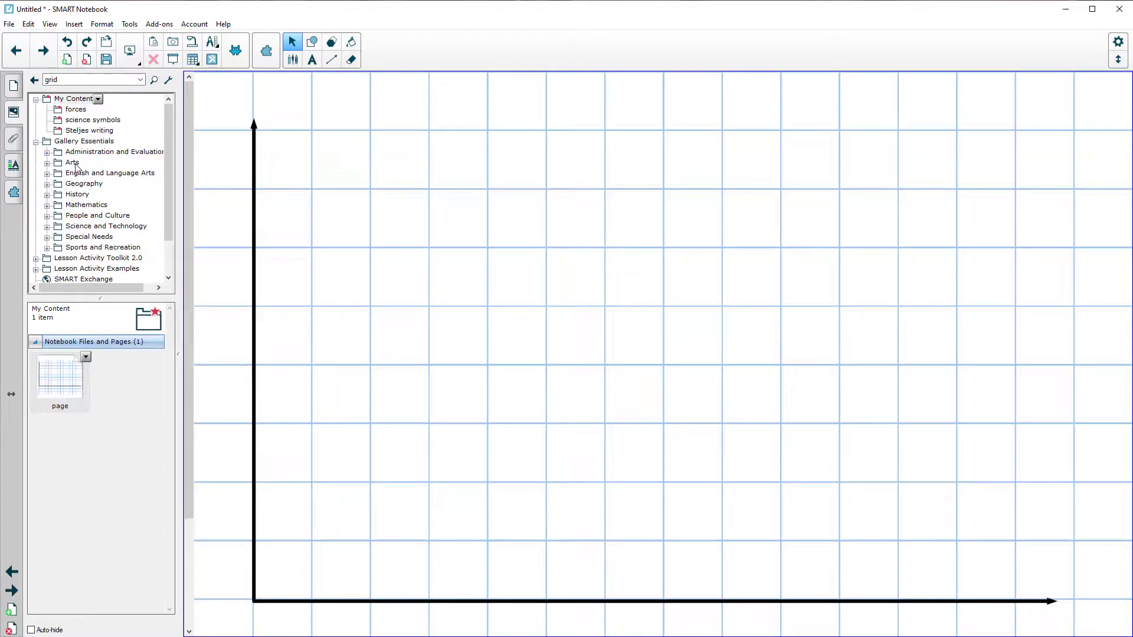
{"action": "left_click", "coordinate": [35, 99]}
{"action": "left_click", "coordinate": [36, 110]}
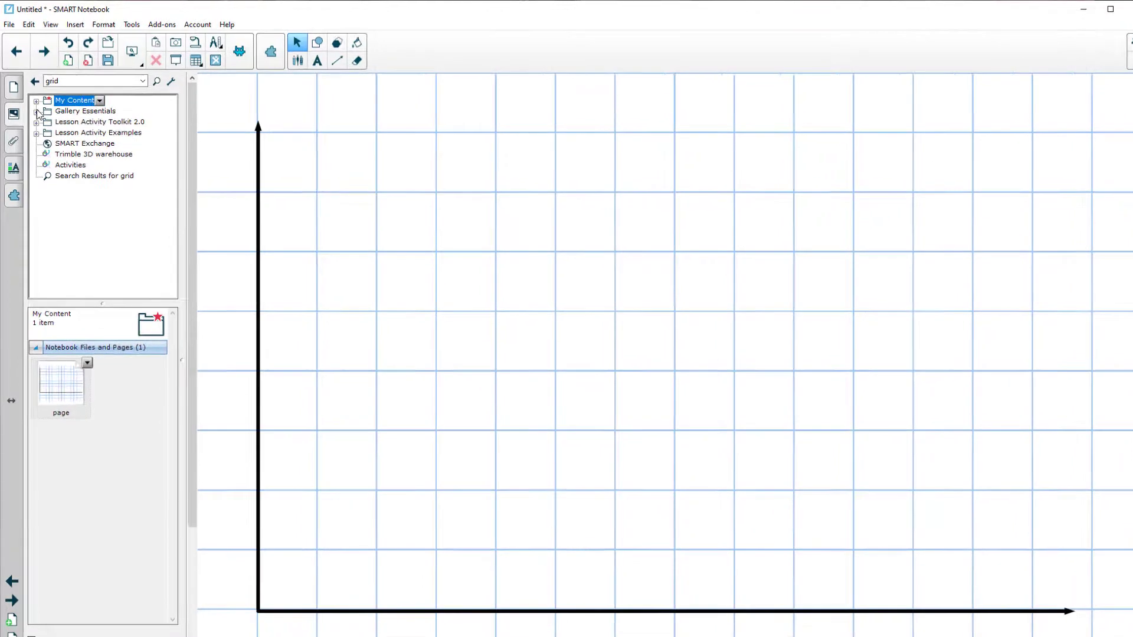
{"action": "left_click", "coordinate": [64, 74]}
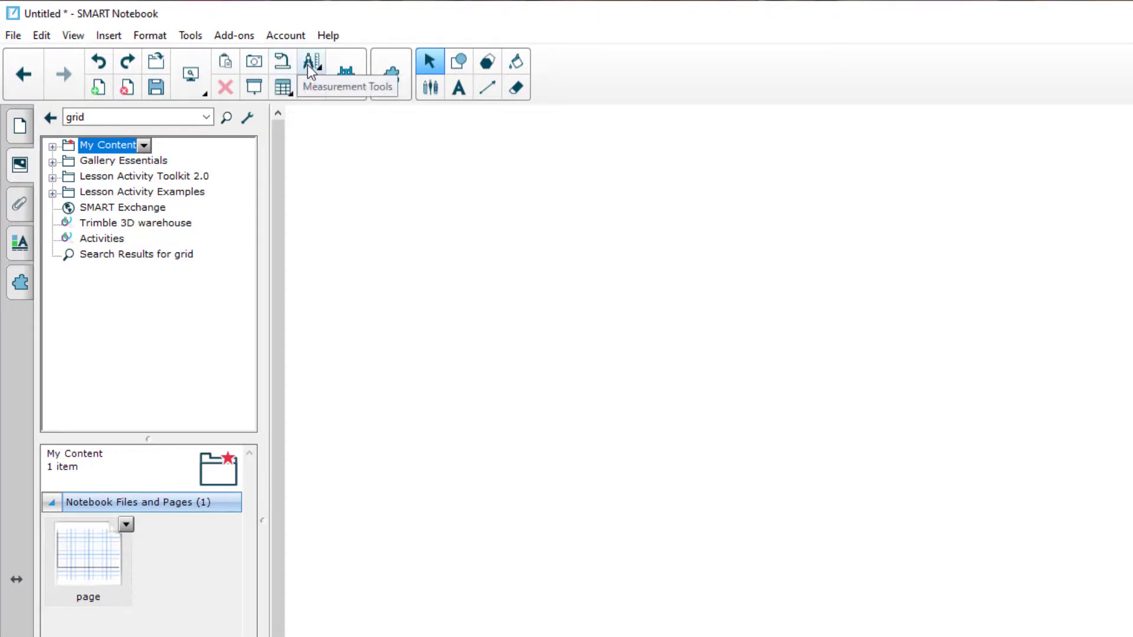
Place a ruler on the blank page, shifted slightly left and lower.
{"action": "left_click", "coordinate": [307, 65]}
{"action": "left_click", "coordinate": [306, 104]}
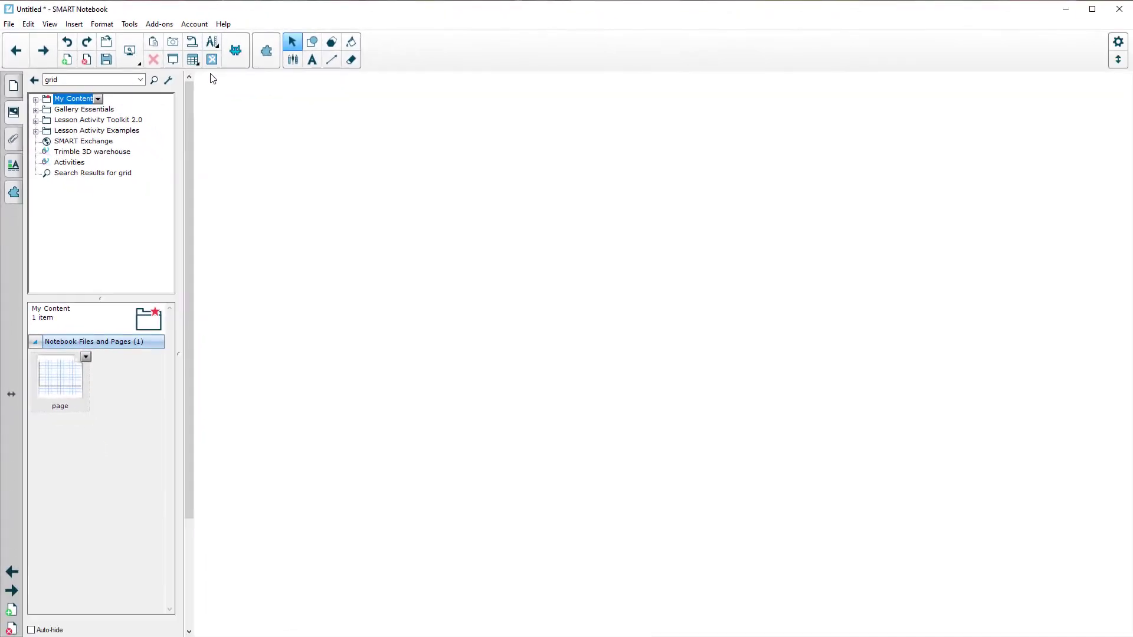
{"action": "left_click_drag", "start_coordinate": [559, 203], "coordinate": [520, 208]}
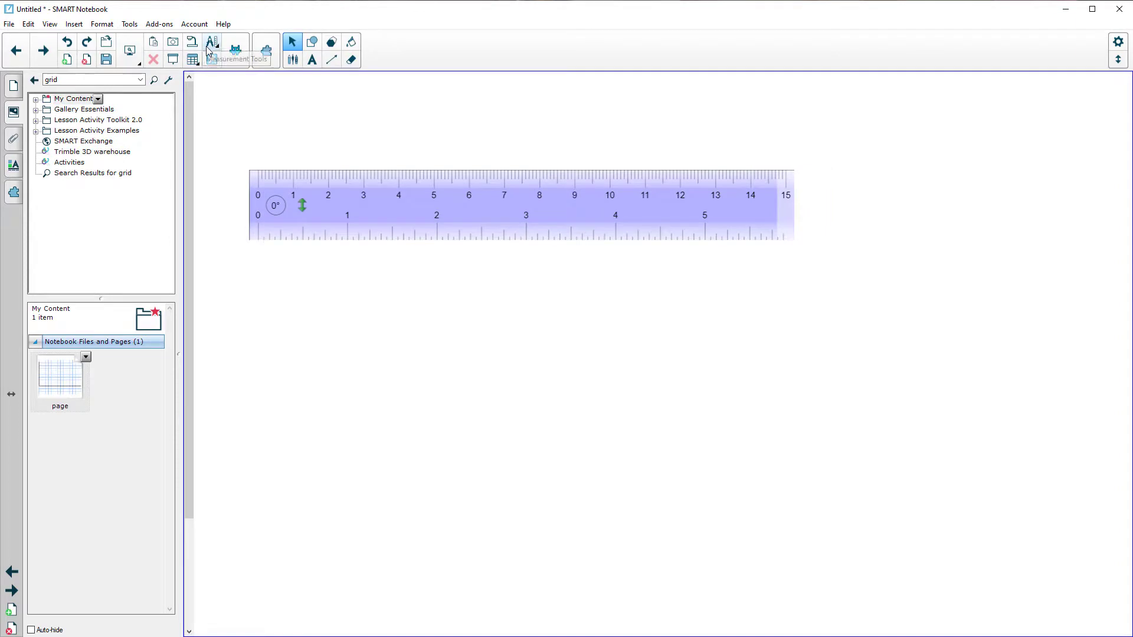
{"action": "left_click_drag", "start_coordinate": [469, 211], "coordinate": [476, 270]}
Draw a dashed arrow with the ordinary pen along the ruler's top edge.
{"action": "left_click", "coordinate": [293, 59]}
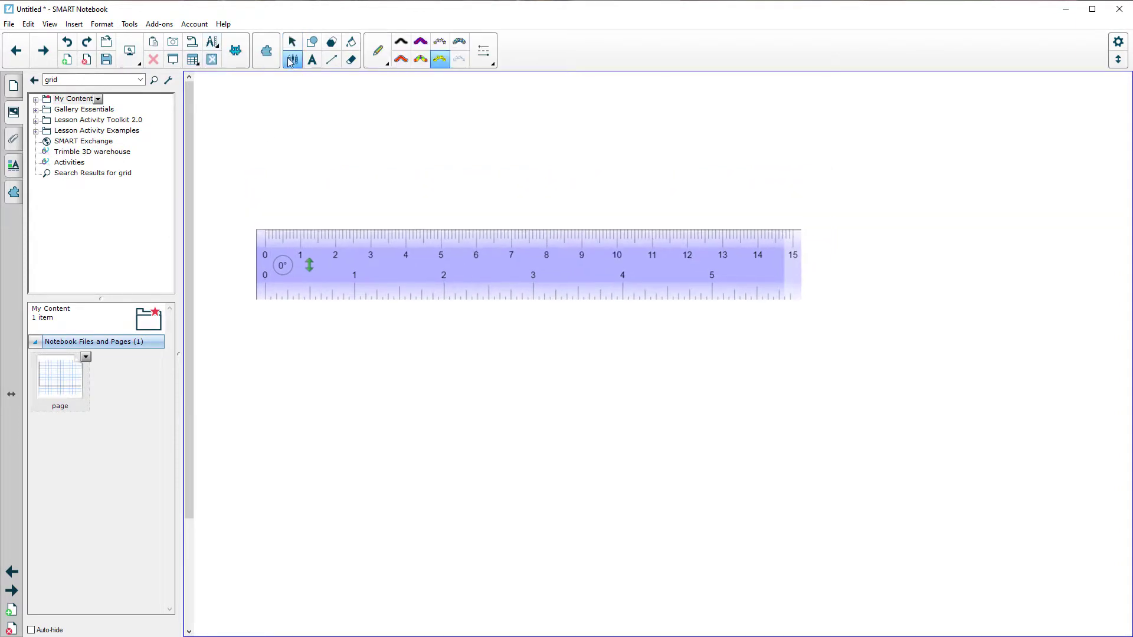
{"action": "left_click", "coordinate": [379, 52]}
{"action": "left_click", "coordinate": [384, 95]}
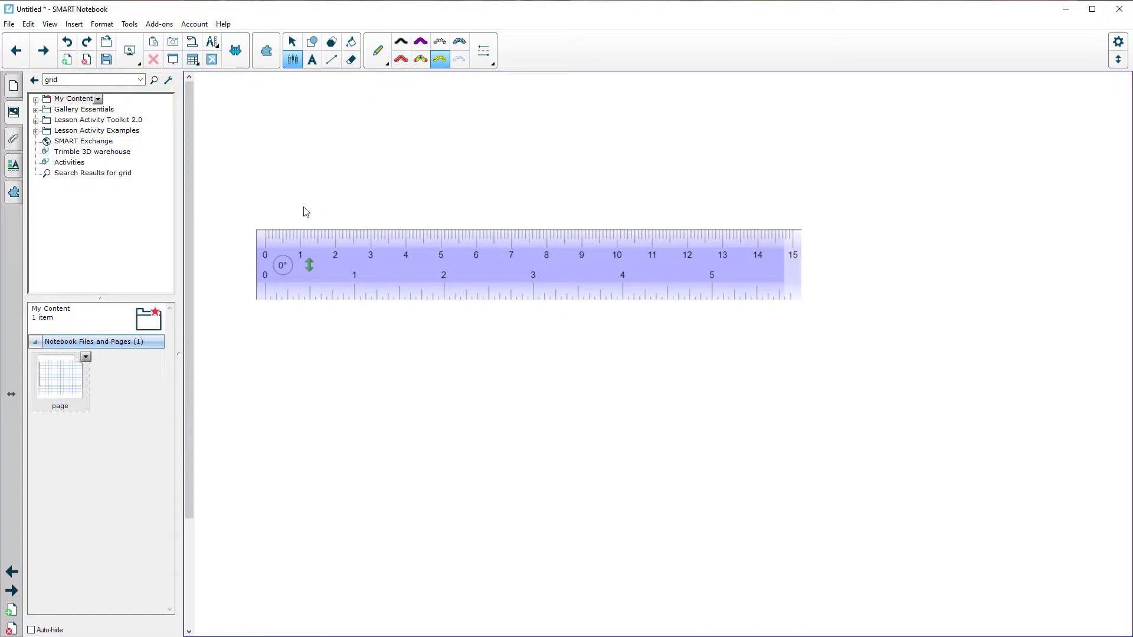
{"action": "left_click", "coordinate": [279, 230]}
{"action": "left_click_drag", "start_coordinate": [303, 230], "coordinate": [711, 231]}
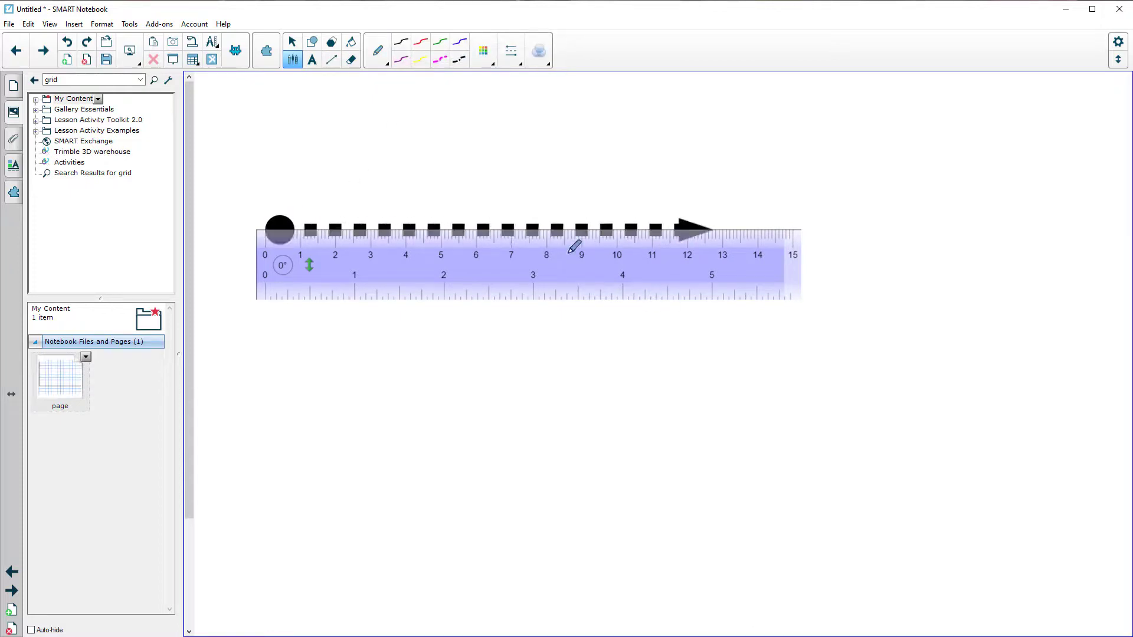
Lower the ruler and draw a straight black horizontal line along it.
{"action": "left_click", "coordinate": [400, 43]}
{"action": "left_click_drag", "start_coordinate": [487, 254], "coordinate": [478, 366]}
{"action": "left_click_drag", "start_coordinate": [272, 343], "coordinate": [737, 357]}
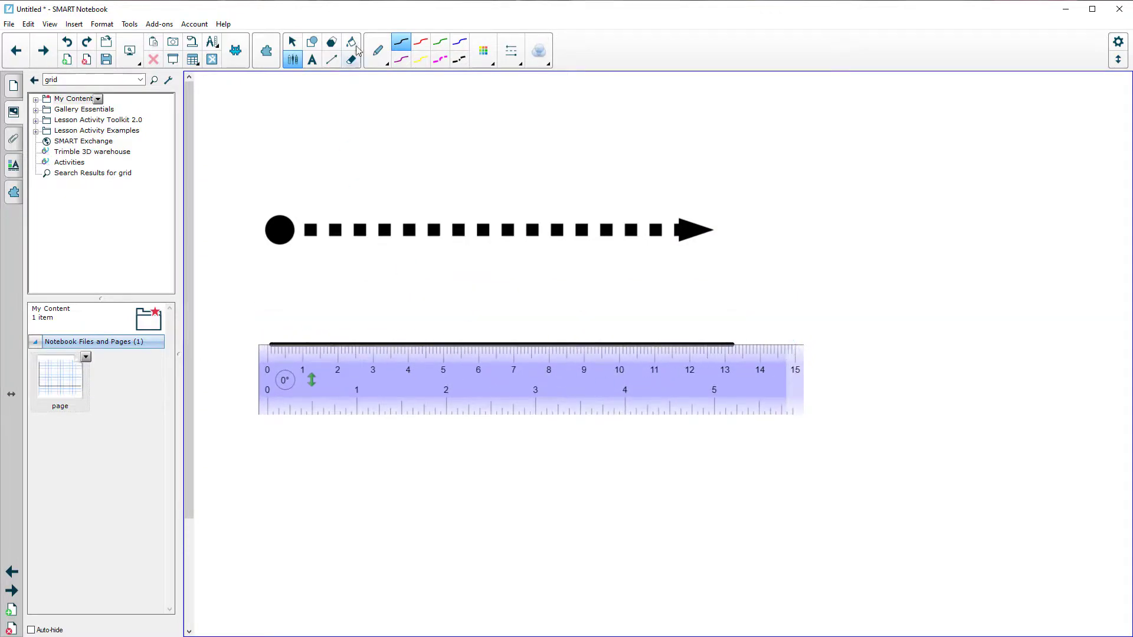
Tilt the ruler to about 28° and draw a slanted line along it.
{"action": "left_click", "coordinate": [291, 42]}
{"action": "left_click_drag", "start_coordinate": [731, 364], "coordinate": [705, 246]}
{"action": "left_click", "coordinate": [292, 59]}
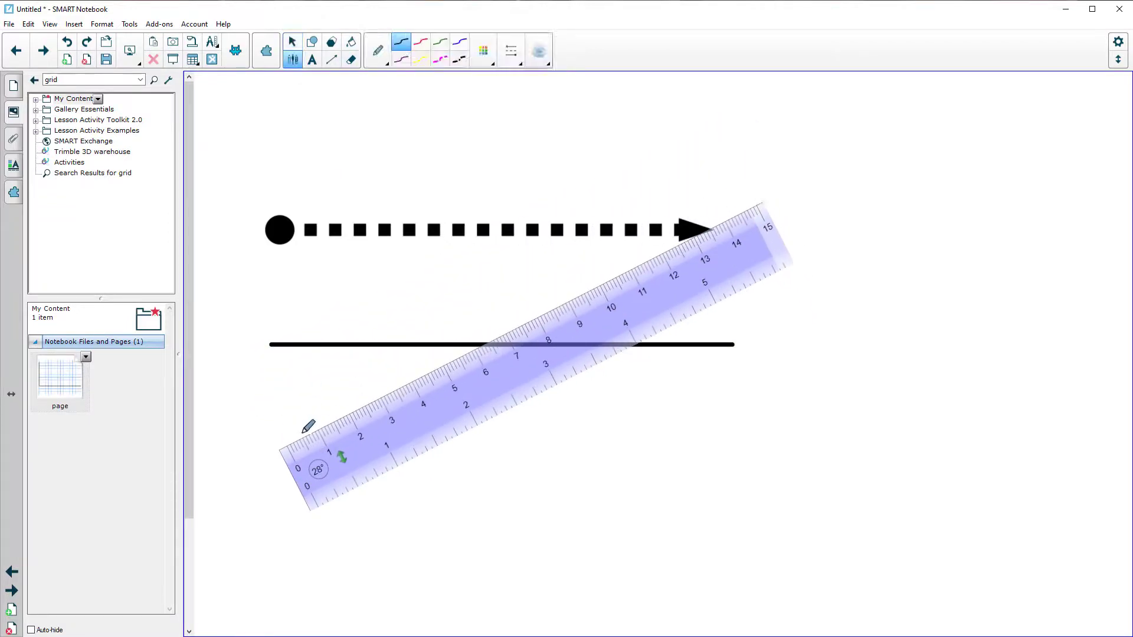
{"action": "mouse_move", "coordinate": [307, 434]}
{"action": "left_mouse_down"}
{"action": "mouse_move", "coordinate": [506, 364]}
{"action": "mouse_move", "coordinate": [714, 263]}
{"action": "left_mouse_up"}
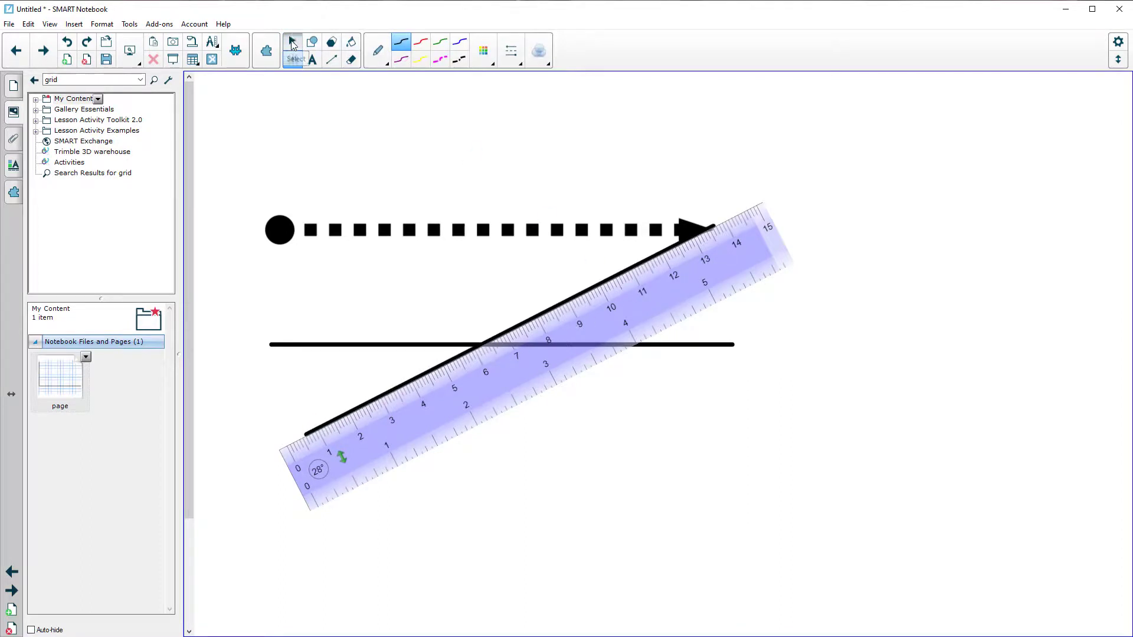
{"action": "left_click", "coordinate": [291, 41]}
{"action": "mouse_move", "coordinate": [630, 336]}
{"action": "left_mouse_down"}
{"action": "mouse_move", "coordinate": [805, 381]}
{"action": "mouse_move", "coordinate": [643, 298]}
{"action": "mouse_move", "coordinate": [631, 319]}
{"action": "mouse_move", "coordinate": [737, 243]}
{"action": "left_mouse_up"}
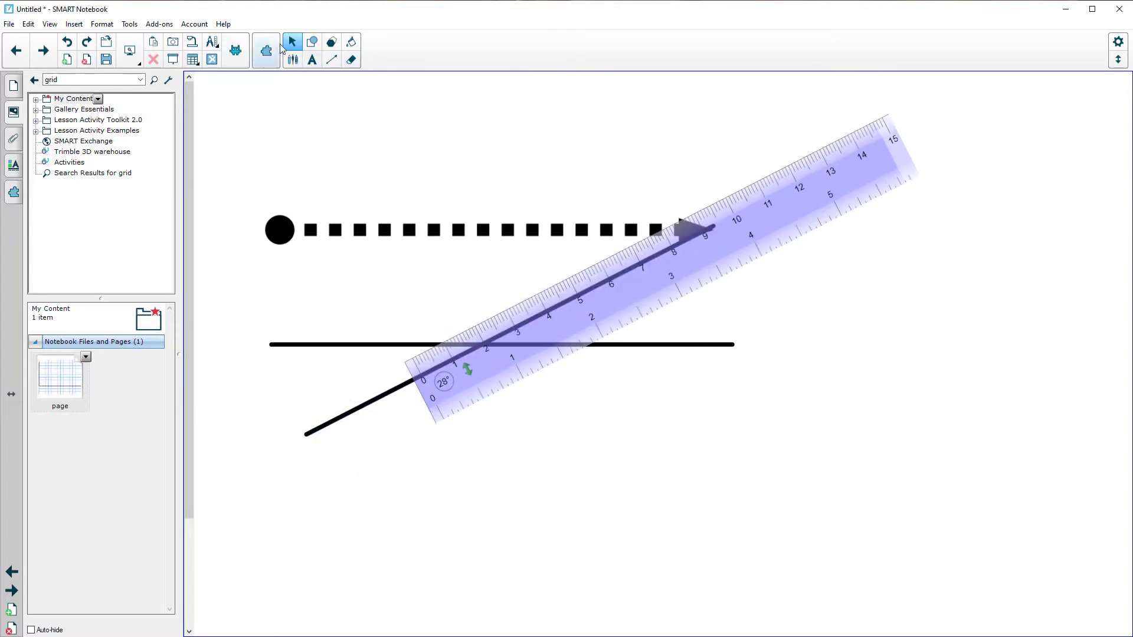
Add a protractor centred on the crossing of the two lines.
{"action": "left_click", "coordinate": [235, 50]}
{"action": "left_click", "coordinate": [234, 74]}
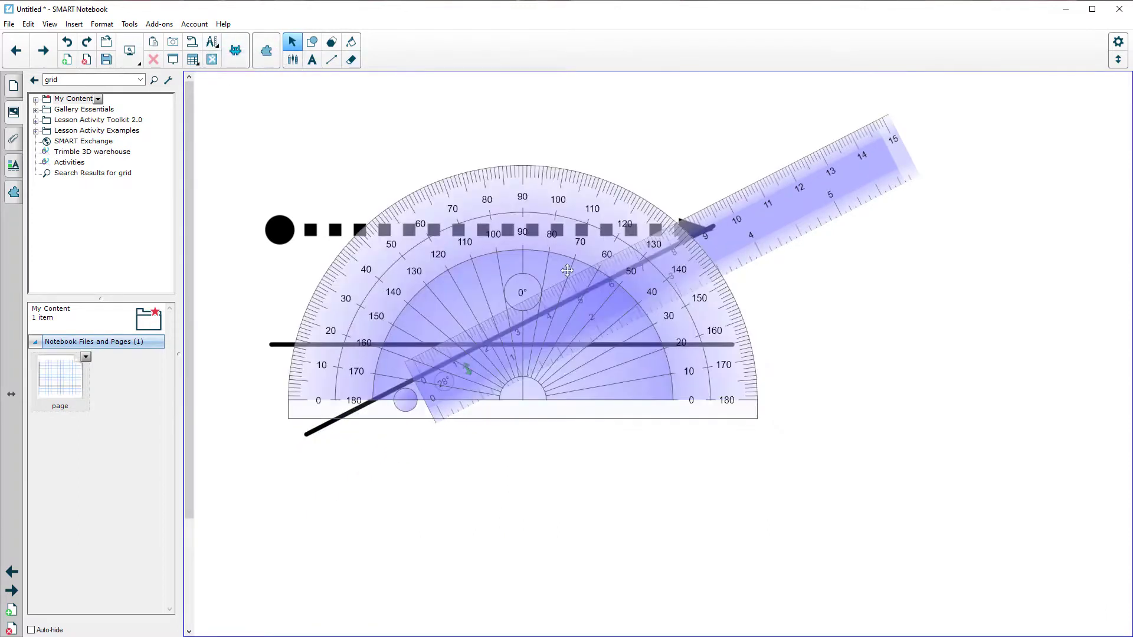
{"action": "left_click_drag", "start_coordinate": [581, 341], "coordinate": [544, 294]}
Move the ruler and dashed arrow to the page bottom and show the protractor's angle line.
{"action": "left_click_drag", "start_coordinate": [763, 254], "coordinate": [827, 497]}
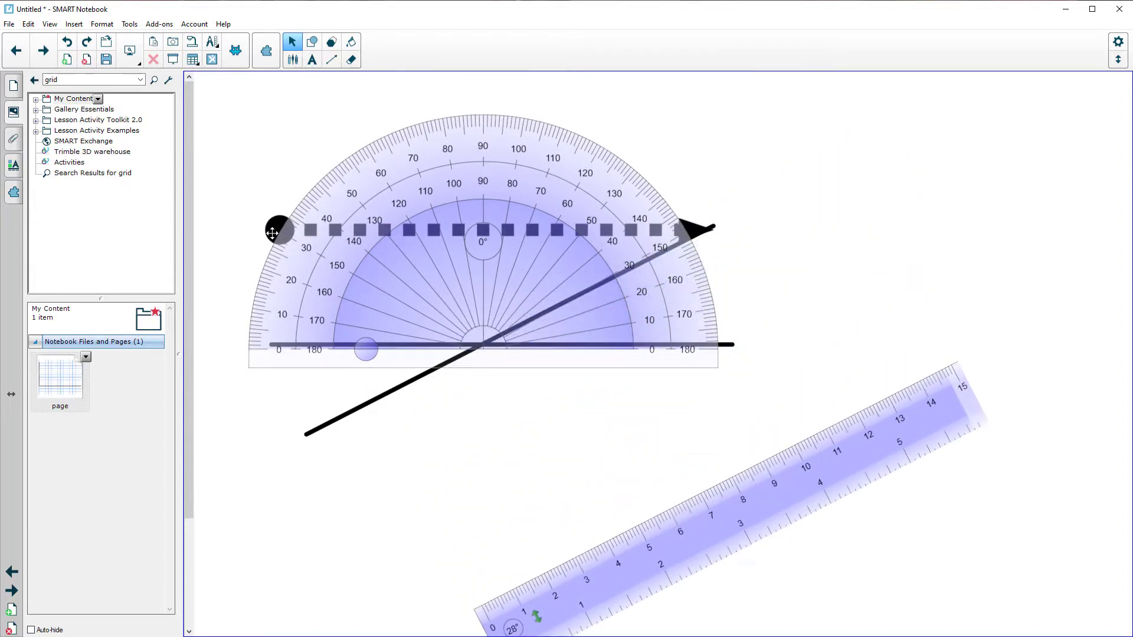
{"action": "left_click_drag", "start_coordinate": [272, 232], "coordinate": [419, 533]}
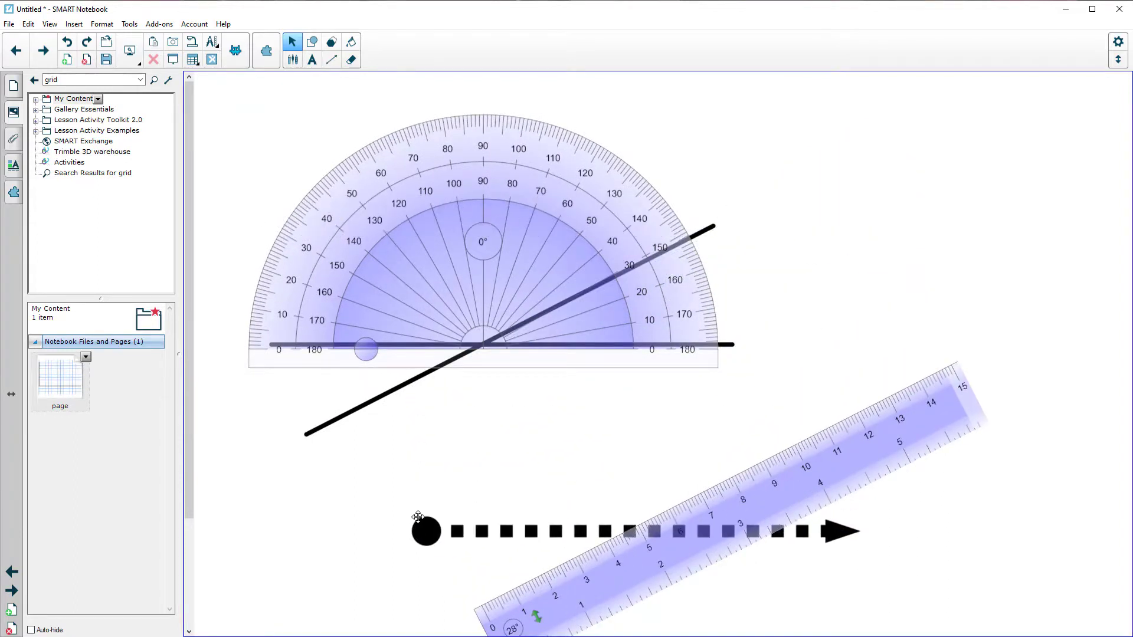
{"action": "left_click", "coordinate": [672, 238]}
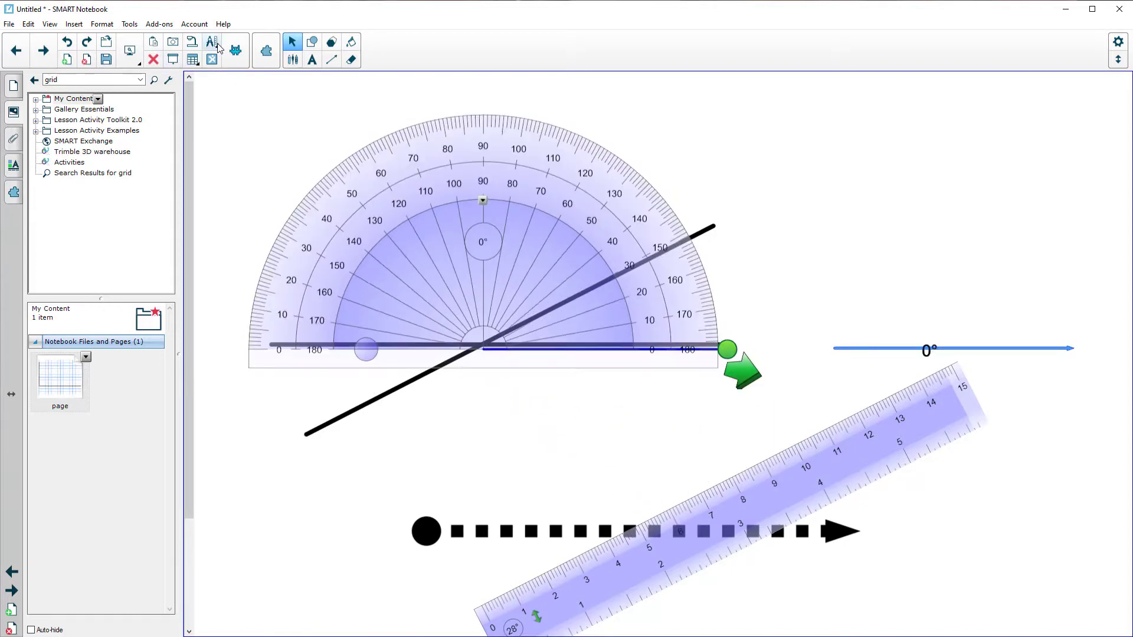
On the next page, draw three concentric circles with a compass, then go to an empty page.
{"action": "left_click", "coordinate": [43, 50]}
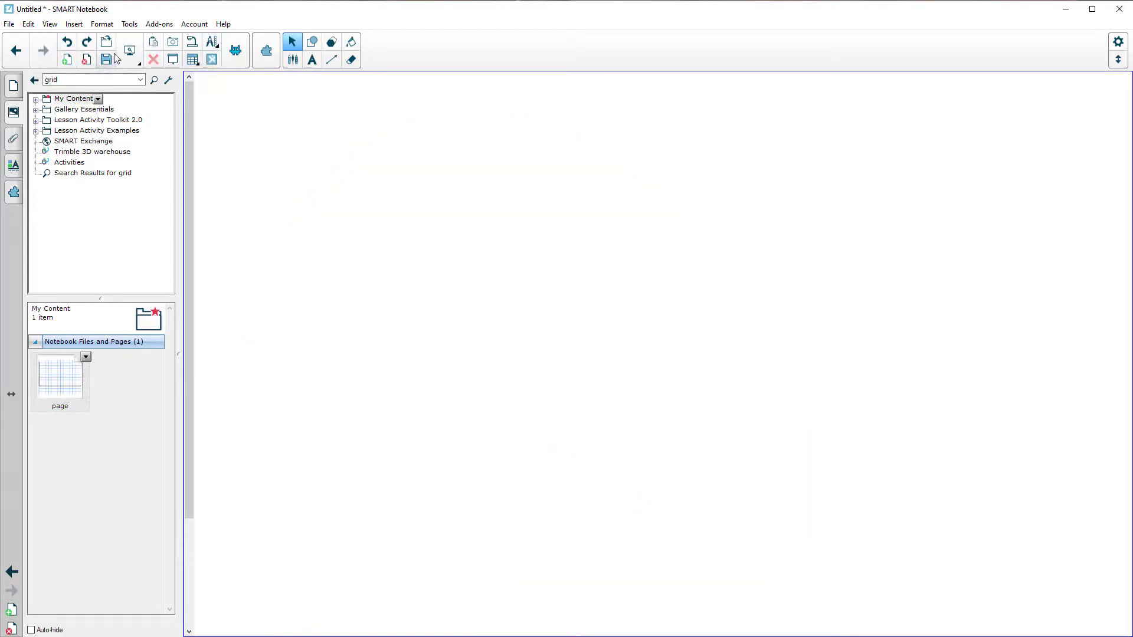
{"action": "left_click", "coordinate": [213, 59]}
{"action": "left_click", "coordinate": [272, 73]}
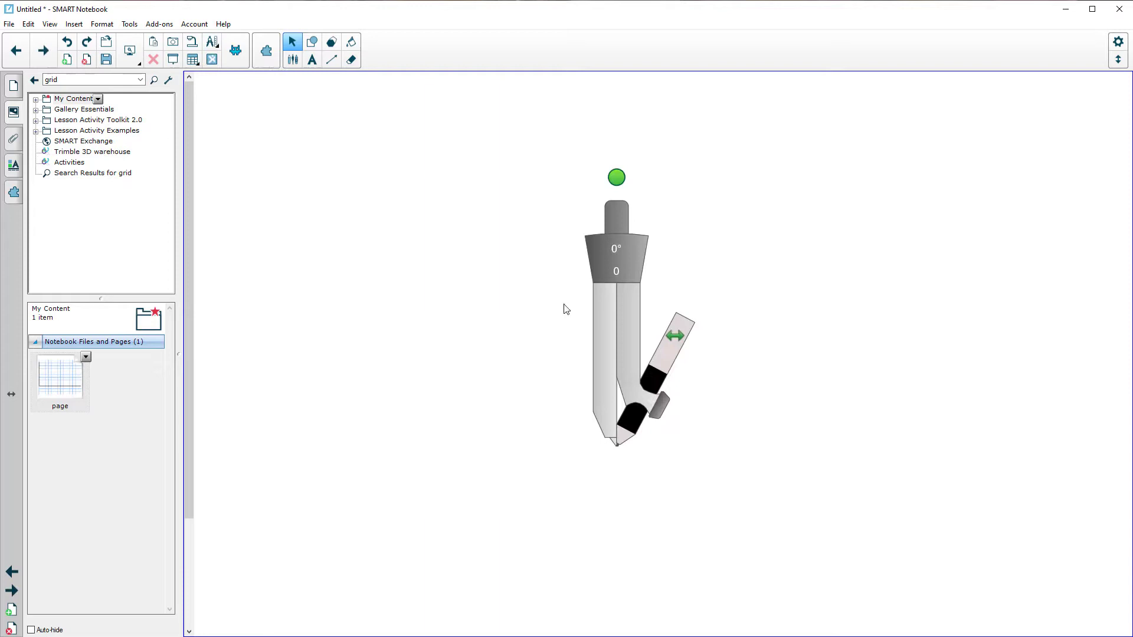
{"action": "mouse_move", "coordinate": [634, 382]}
{"action": "left_mouse_down"}
{"action": "mouse_move", "coordinate": [664, 401]}
{"action": "mouse_move", "coordinate": [744, 411]}
{"action": "mouse_move", "coordinate": [745, 477]}
{"action": "mouse_move", "coordinate": [492, 401]}
{"action": "mouse_move", "coordinate": [699, 346]}
{"action": "mouse_move", "coordinate": [726, 421]}
{"action": "mouse_move", "coordinate": [569, 437]}
{"action": "mouse_move", "coordinate": [641, 405]}
{"action": "mouse_move", "coordinate": [658, 416]}
{"action": "mouse_move", "coordinate": [696, 383]}
{"action": "mouse_move", "coordinate": [805, 413]}
{"action": "mouse_move", "coordinate": [655, 555]}
{"action": "mouse_move", "coordinate": [506, 357]}
{"action": "mouse_move", "coordinate": [706, 298]}
{"action": "mouse_move", "coordinate": [797, 378]}
{"action": "mouse_move", "coordinate": [785, 425]}
{"action": "left_mouse_up"}
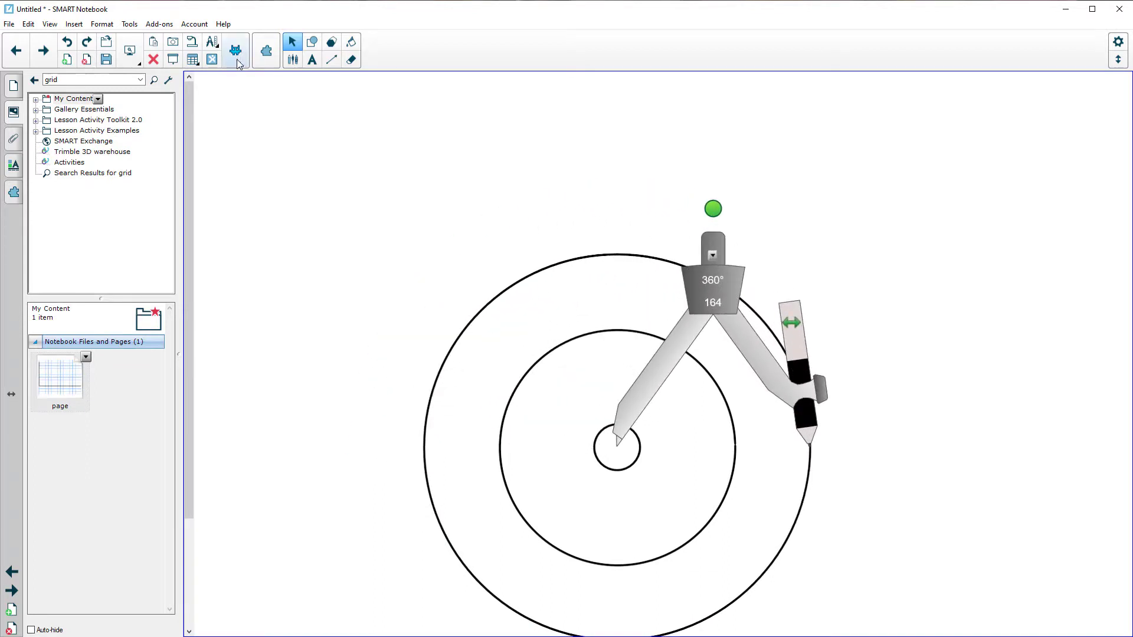
{"action": "left_click", "coordinate": [36, 56]}
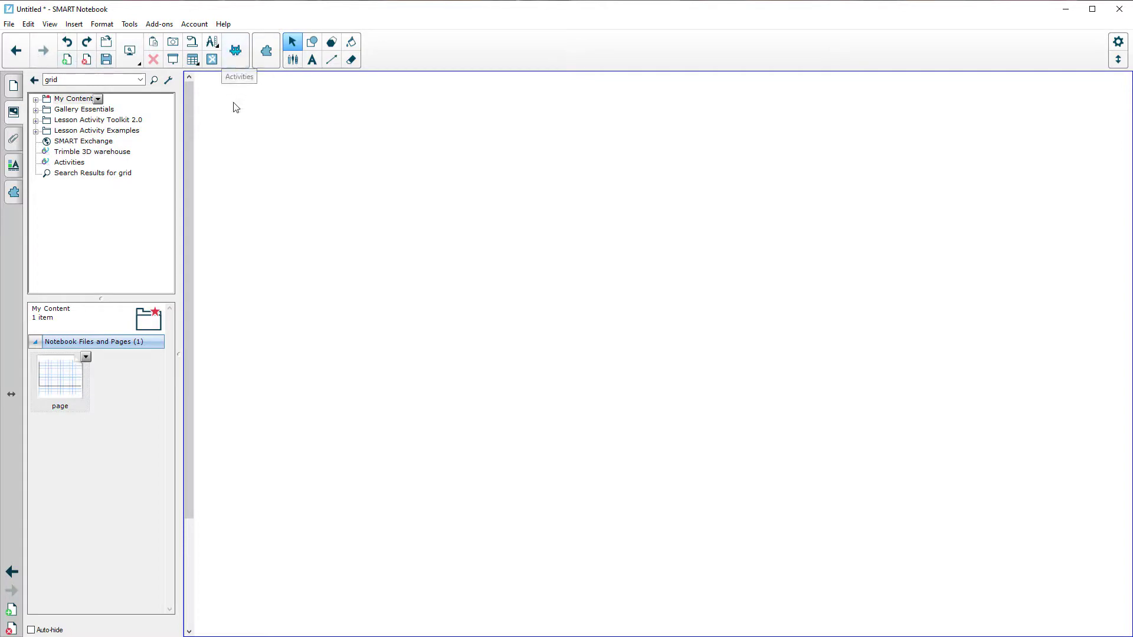
{"action": "left_click", "coordinate": [234, 51]}
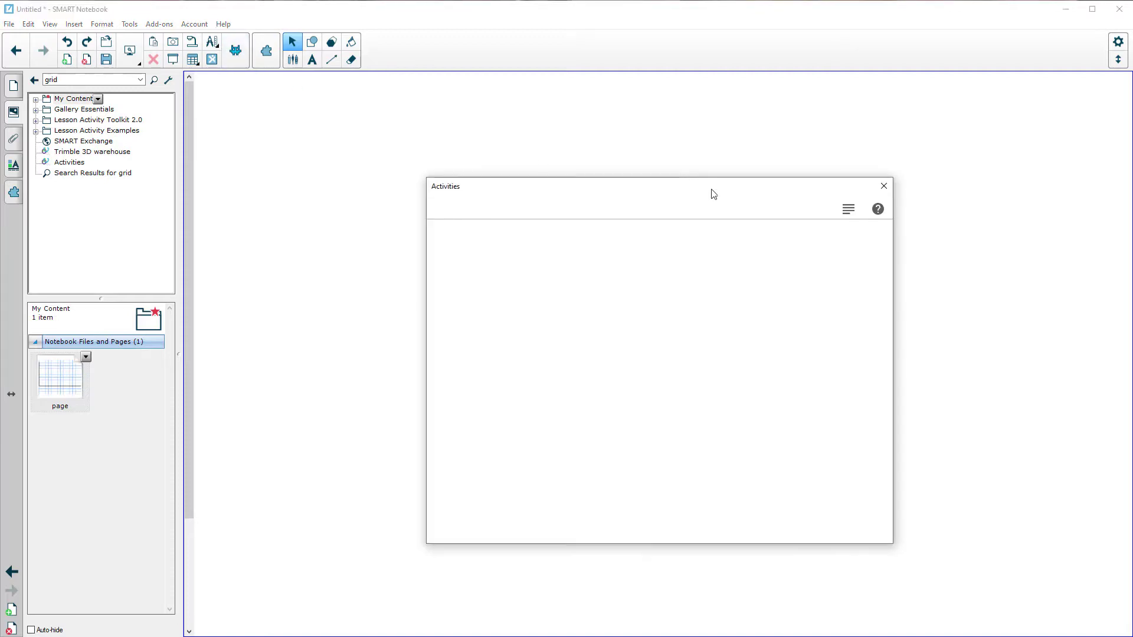
{"action": "left_click", "coordinate": [842, 263]}
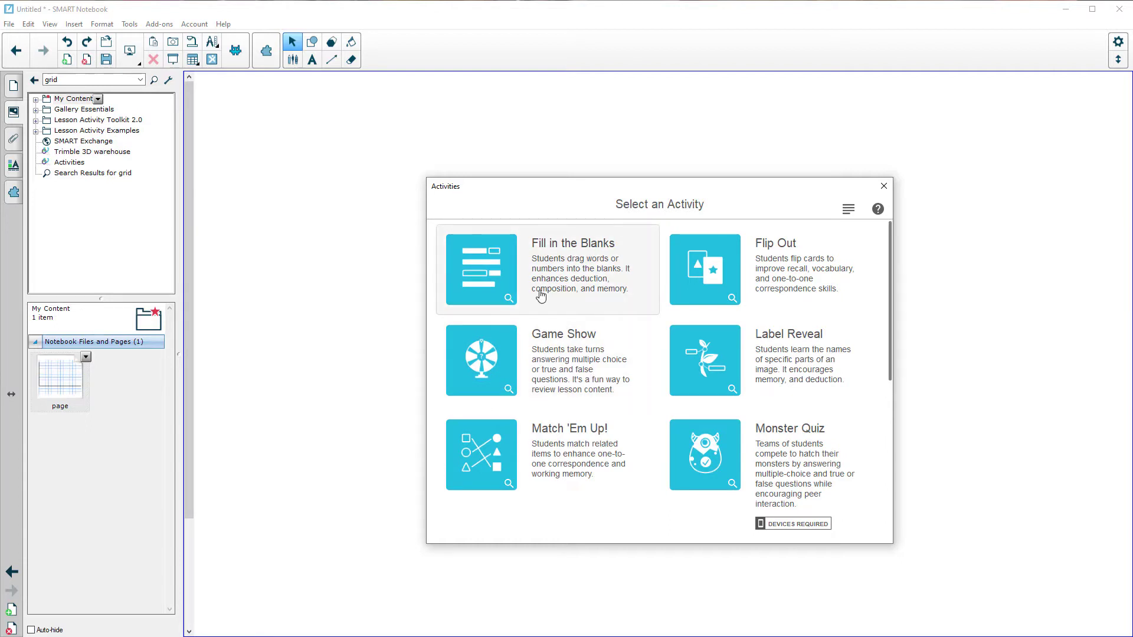
{"action": "left_click", "coordinate": [540, 296]}
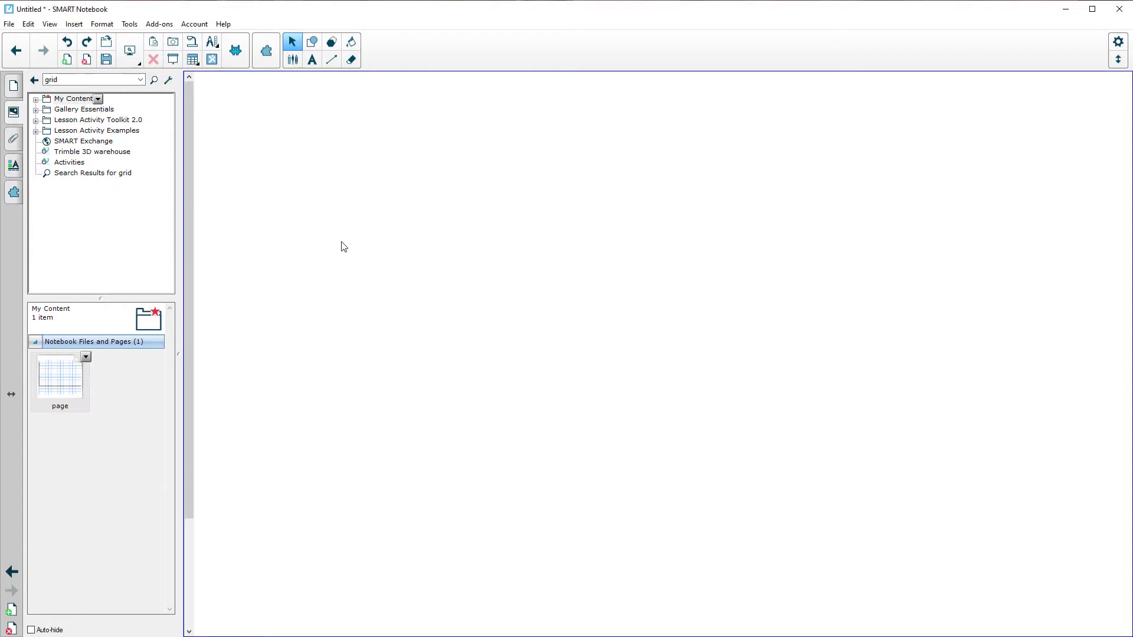